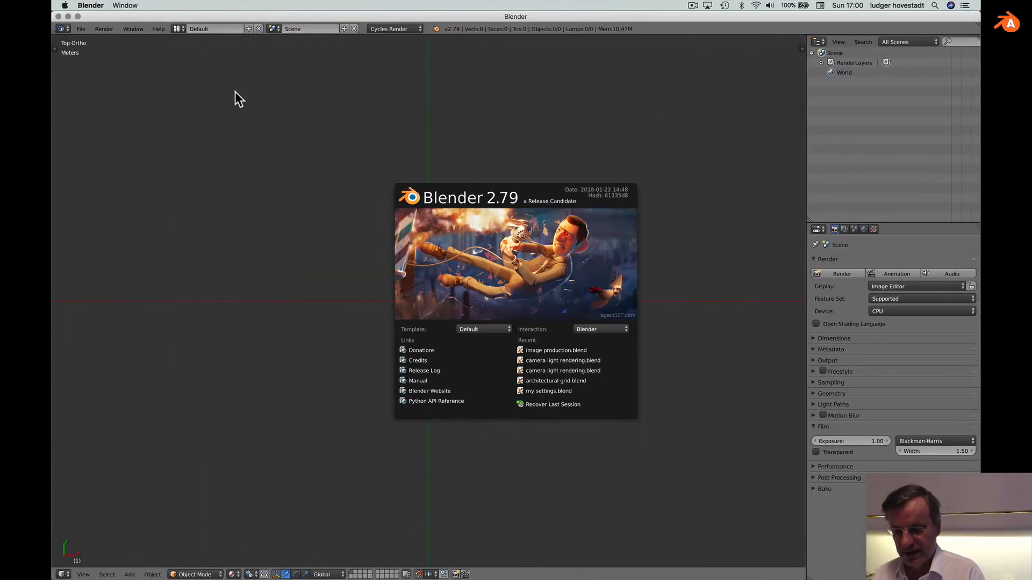
- Dismiss the splash screen and place the 3D cursor at several spots around the viewport
click(258, 118)
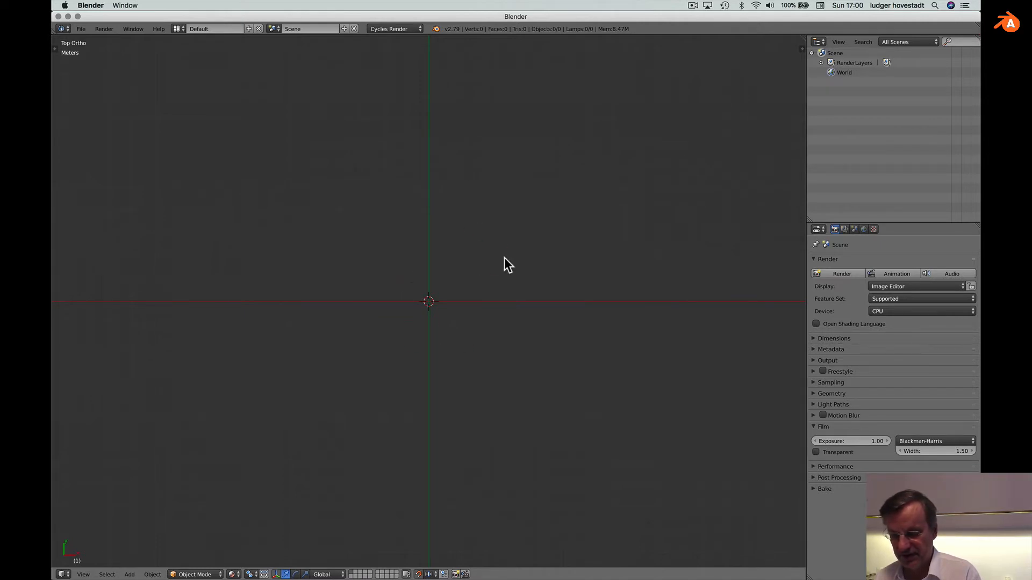
click(679, 185)
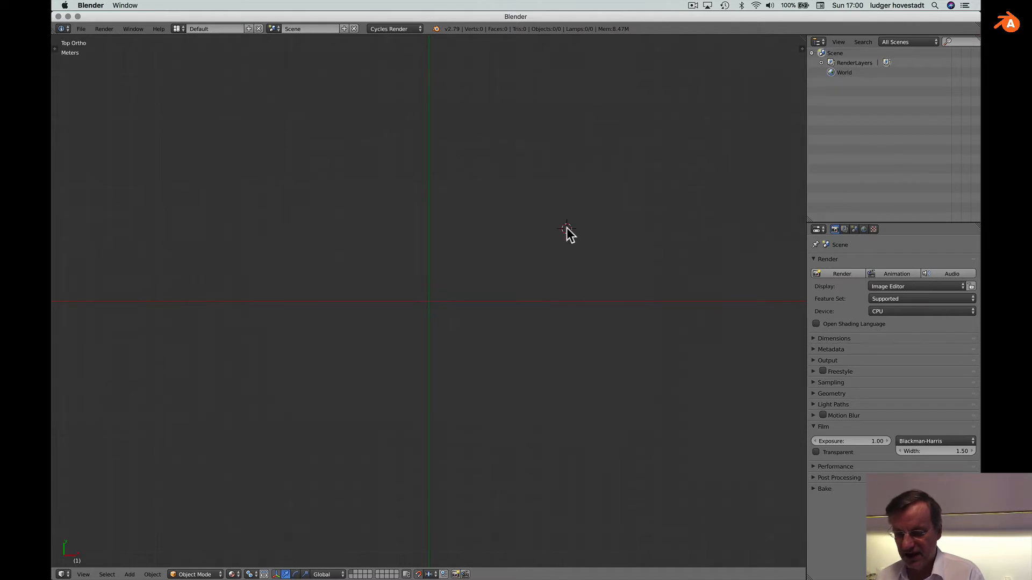
click(342, 179)
click(366, 371)
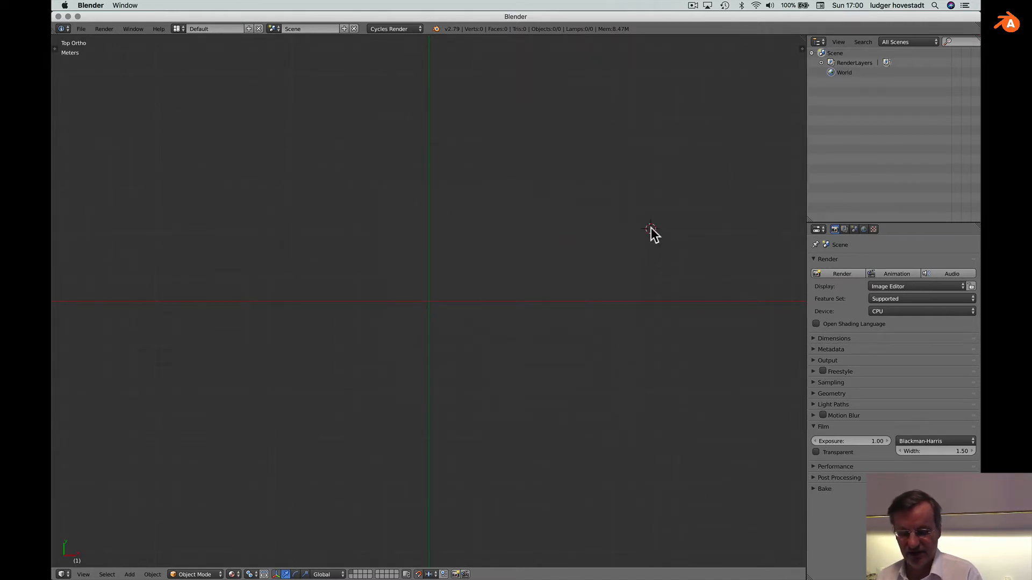
click(556, 255)
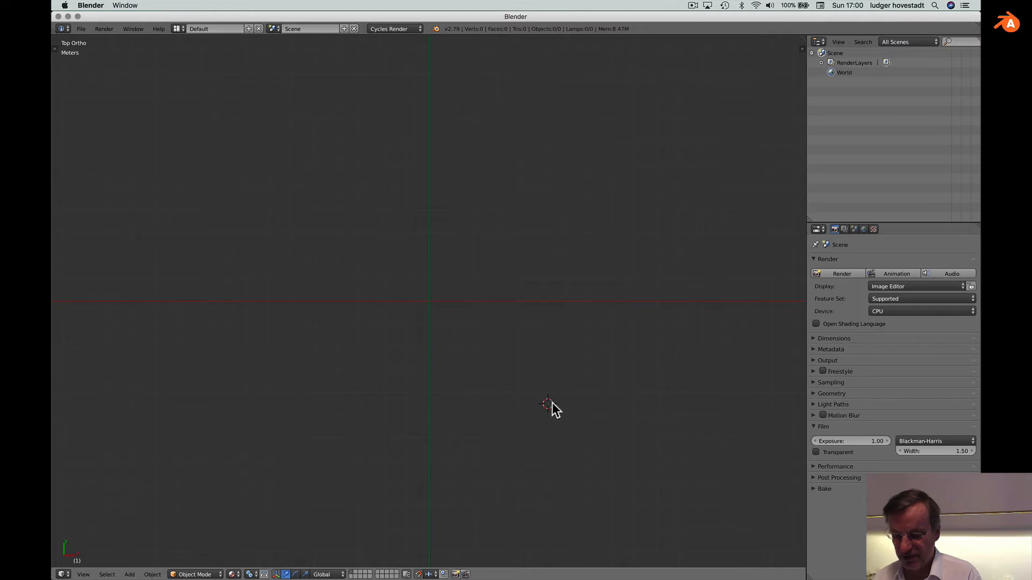
- Add a cube mesh at the off-centre 3D cursor and show its transform properties
key(shift+a)
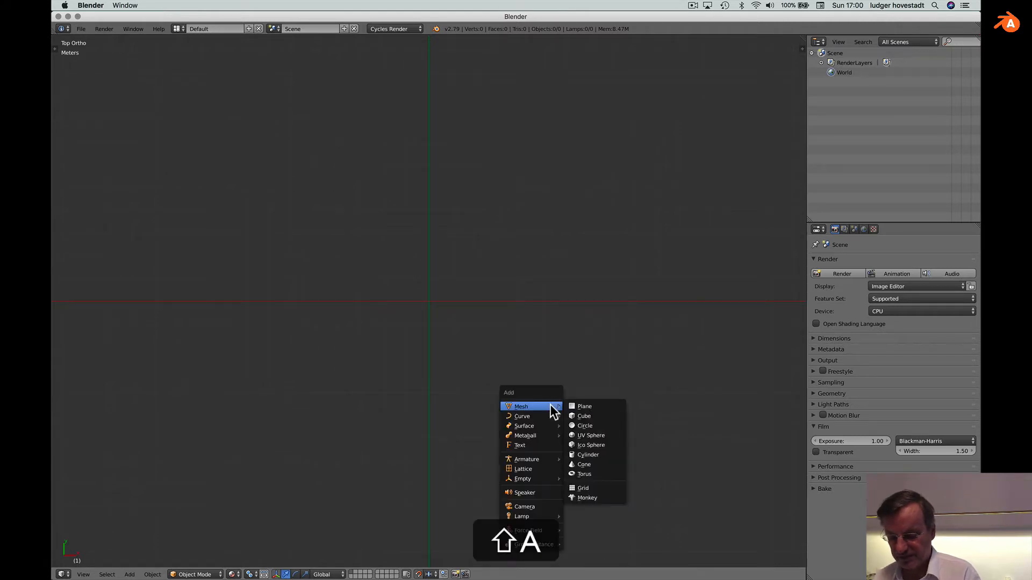
click(577, 416)
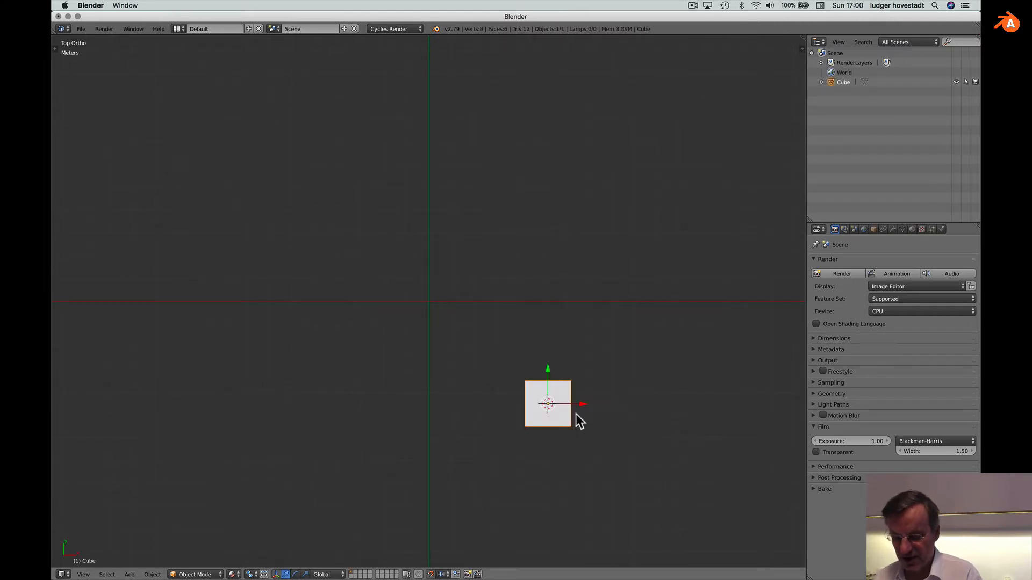
key(n)
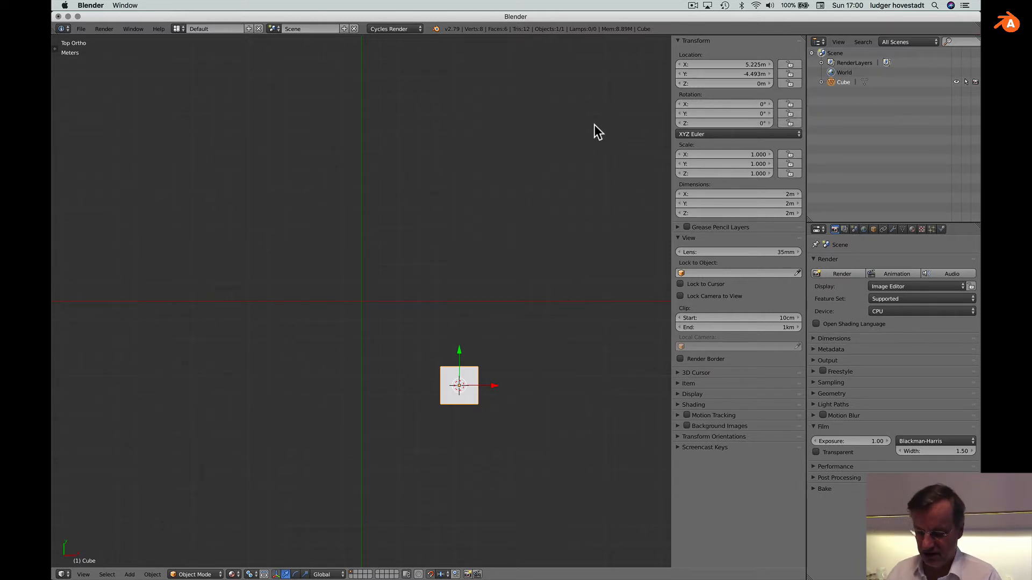
- Undo the added cube and snap the 3D cursor to the centre of the scene
key(super+z)
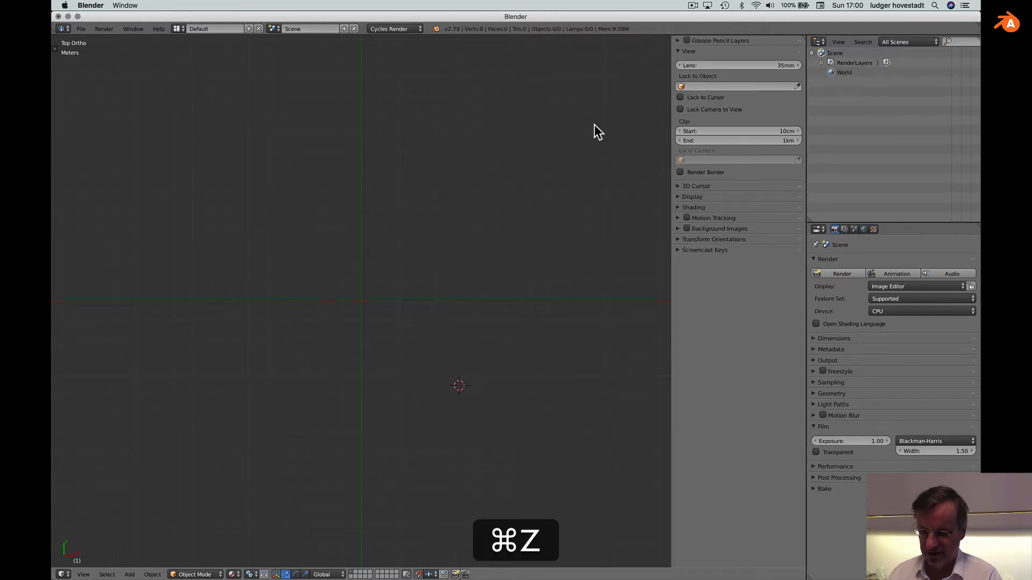
click(364, 302)
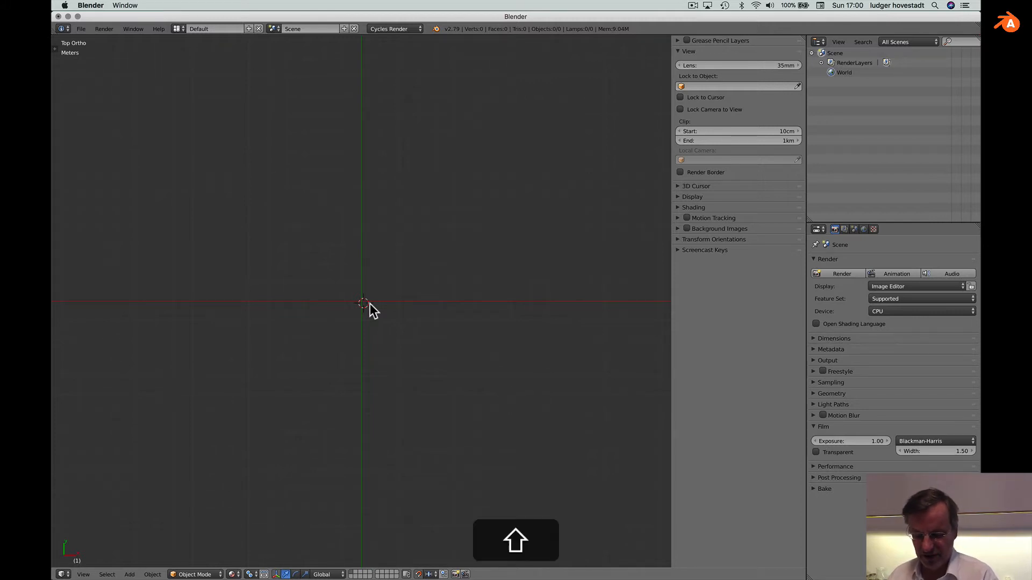
key(shift+s)
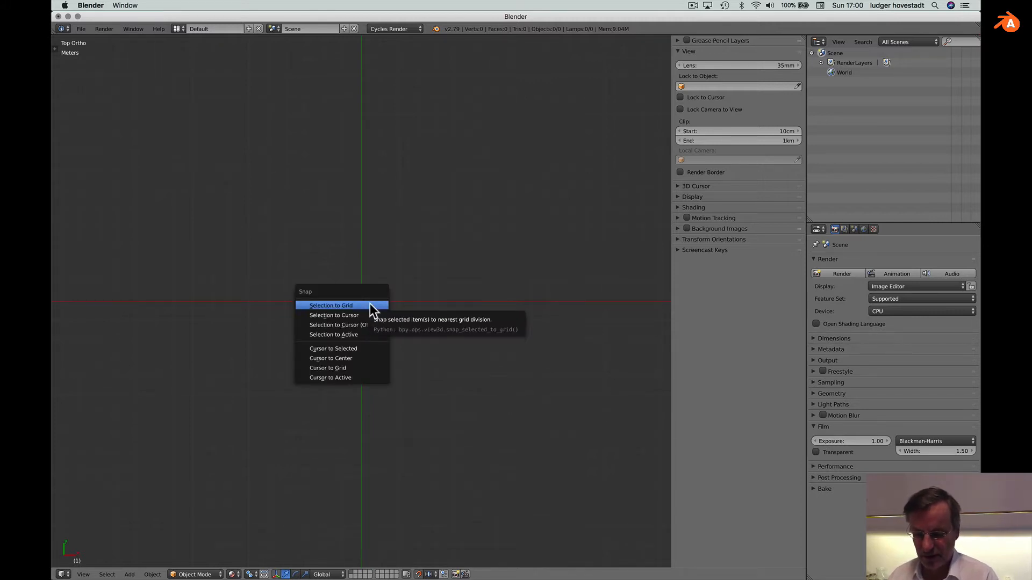
click(361, 359)
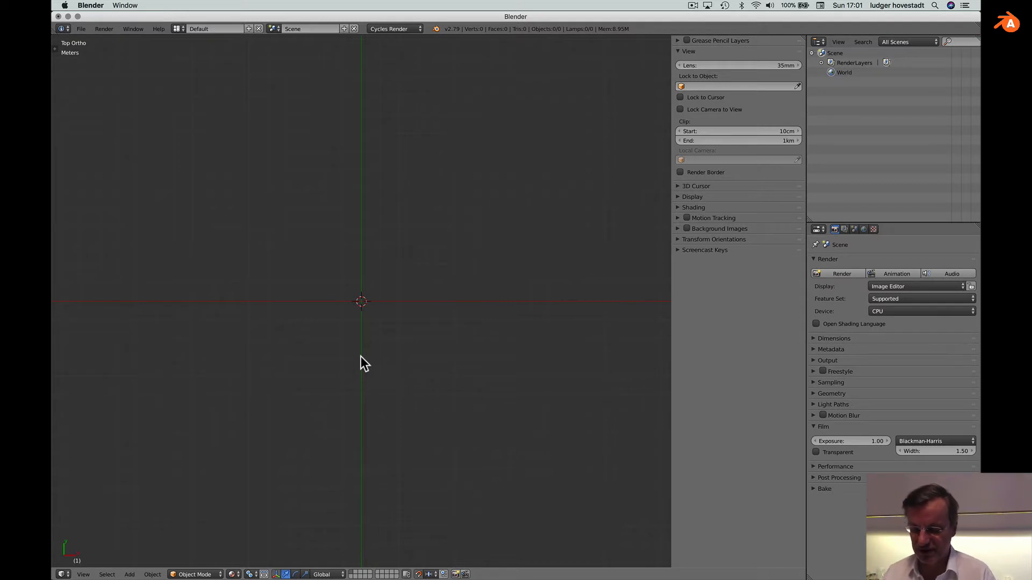
- Add a cube mesh at the centred 3D cursor
key(shift)
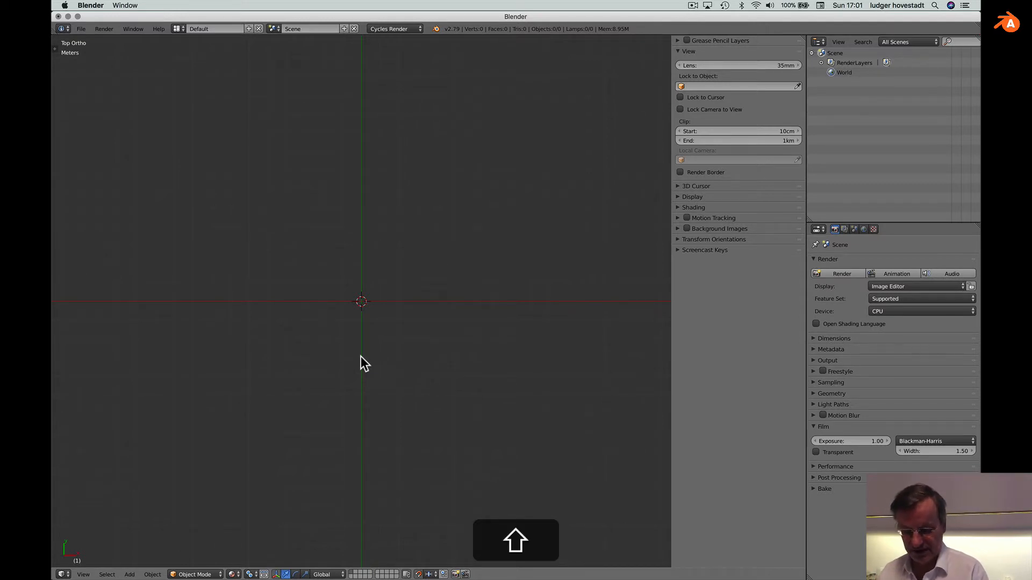
key(shift+a)
mouse_move(360, 356)
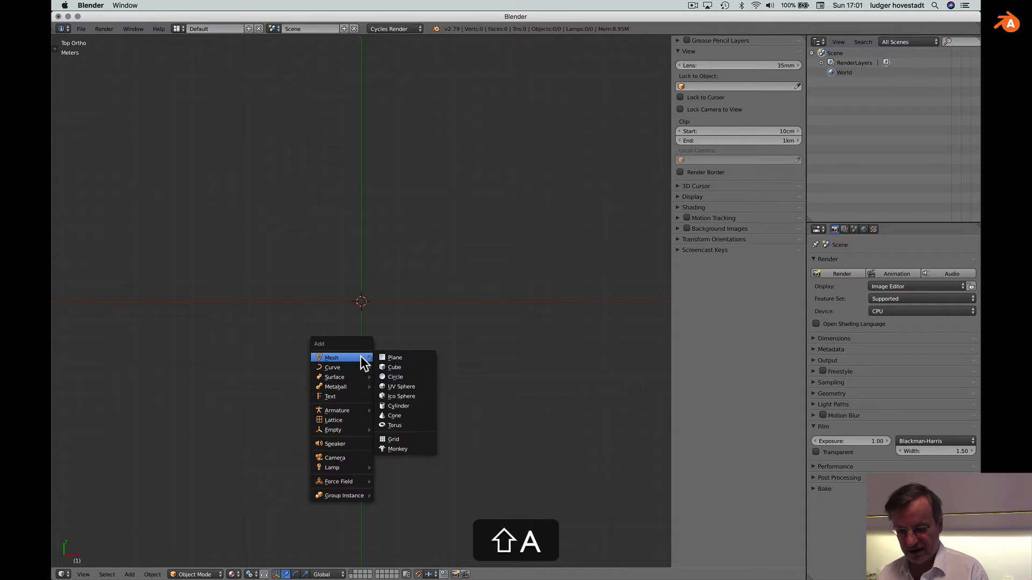
click(389, 367)
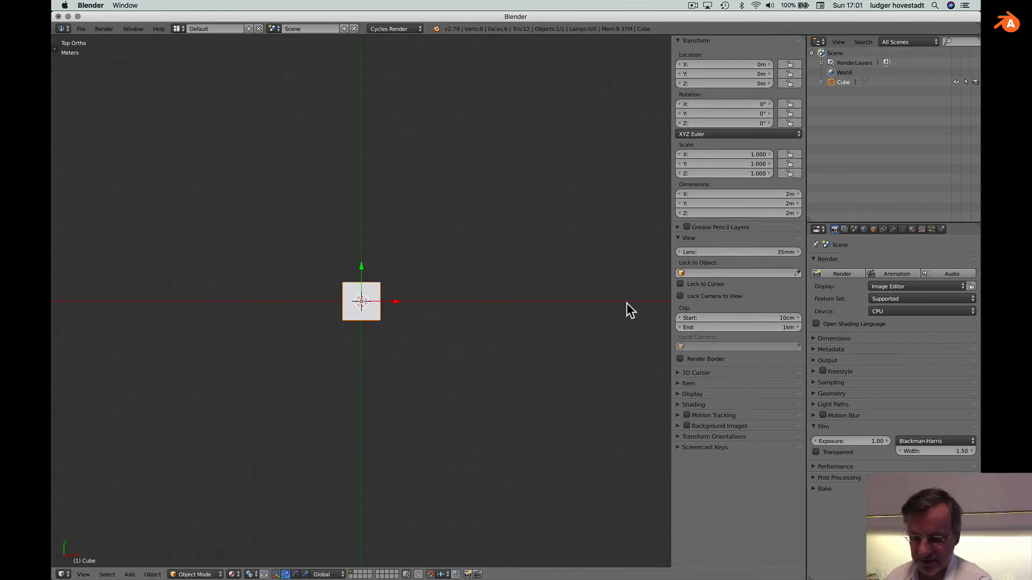
- Examine the cube in perspective from several angles, including from above and from the side, and narrow the properties region
scroll(488, 327, down, 5)
scroll(488, 326, right, 5)
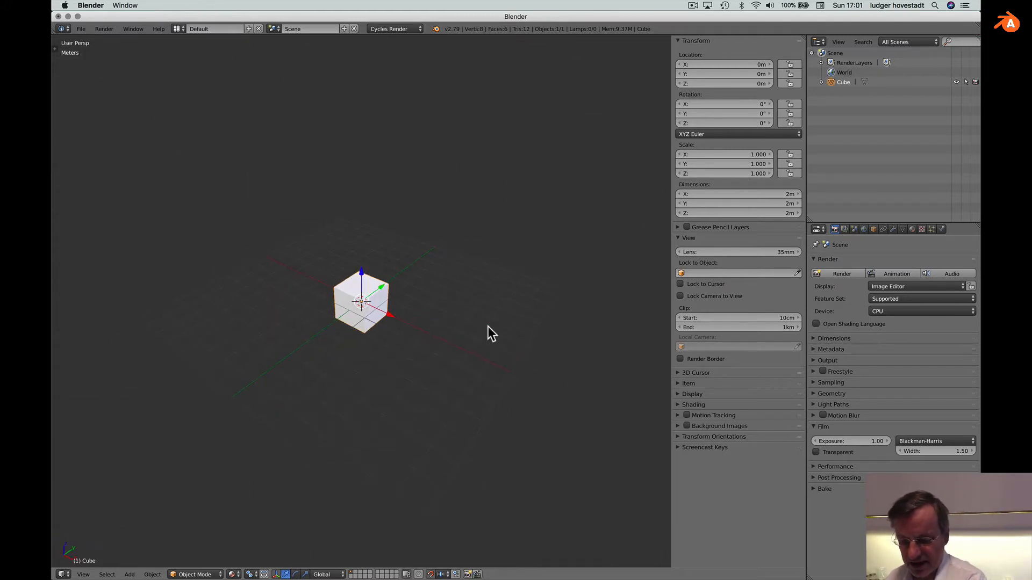
scroll(400, 305, up, 2)
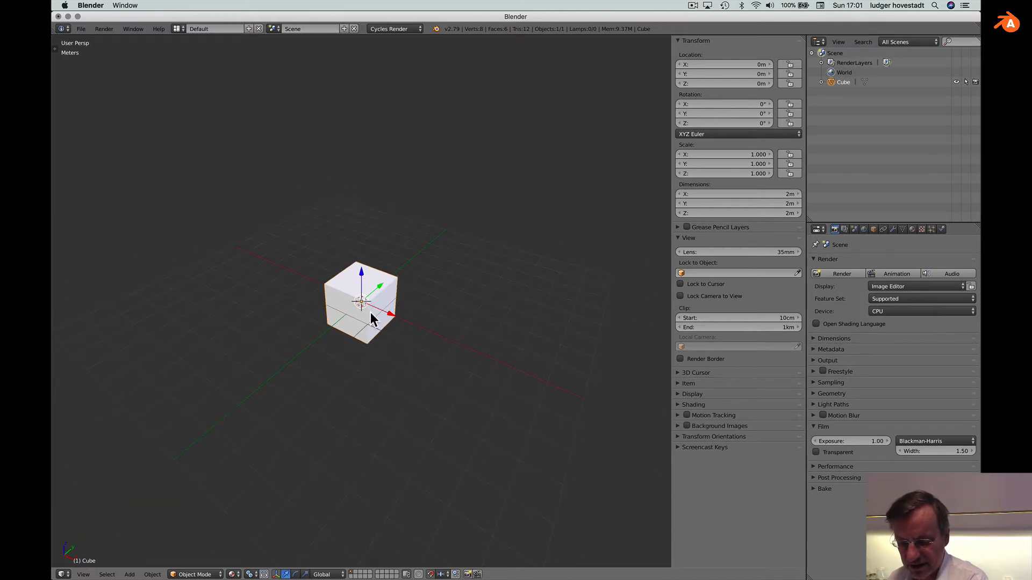
scroll(371, 312, left, 3)
scroll(355, 288, up, 2)
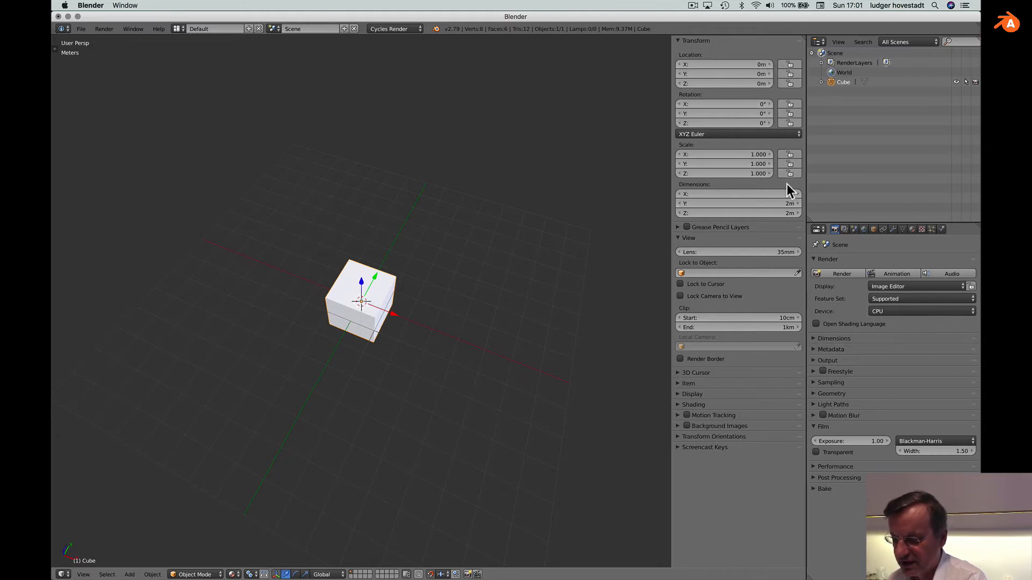
scroll(364, 337, down, 3)
scroll(365, 337, up, 3)
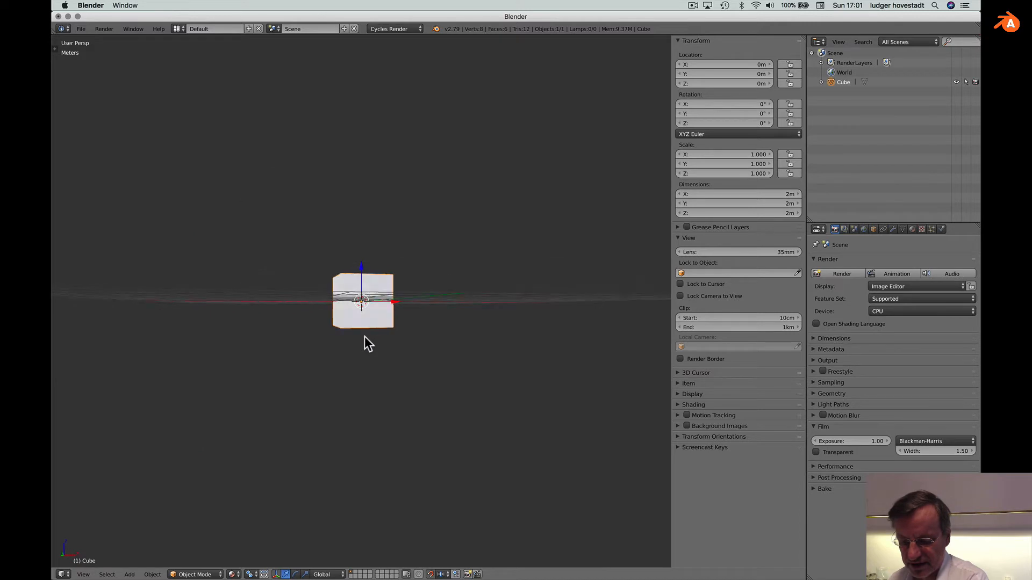
scroll(364, 337, right, 2)
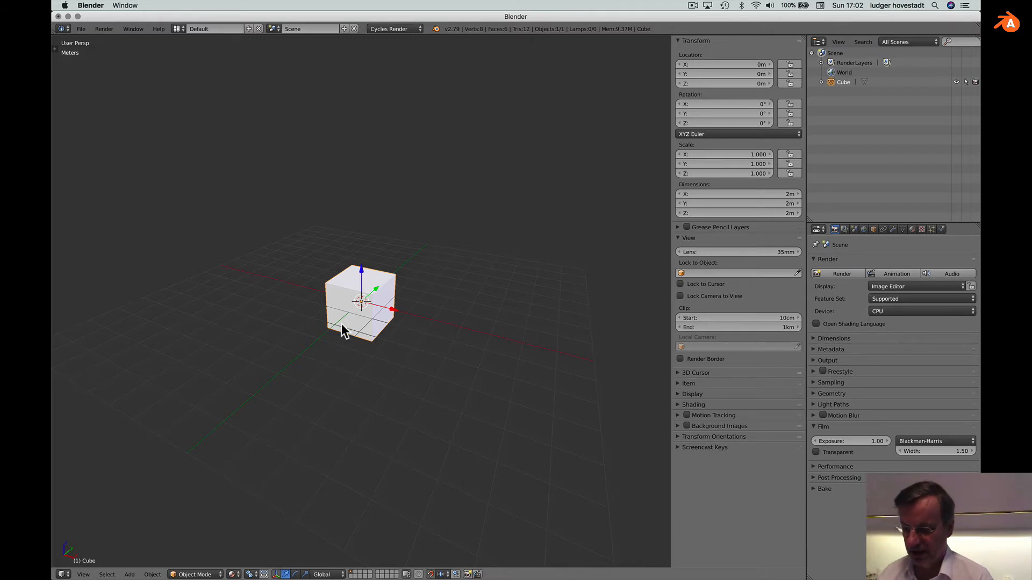
drag(671, 251, 701, 251)
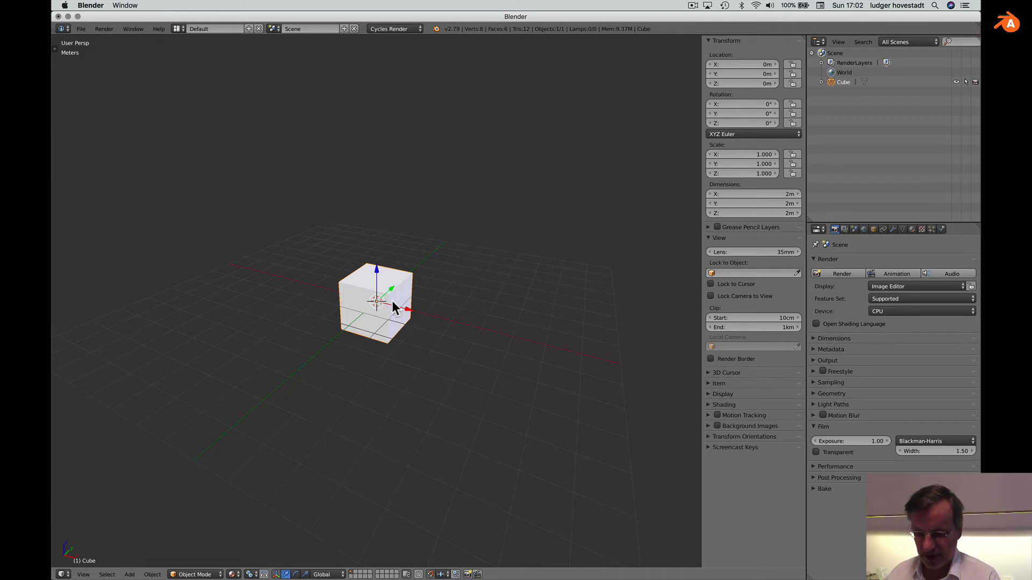
- Move the cube 3 m along the global X axis after trying the X, Y and Z axis constraints
key(super)
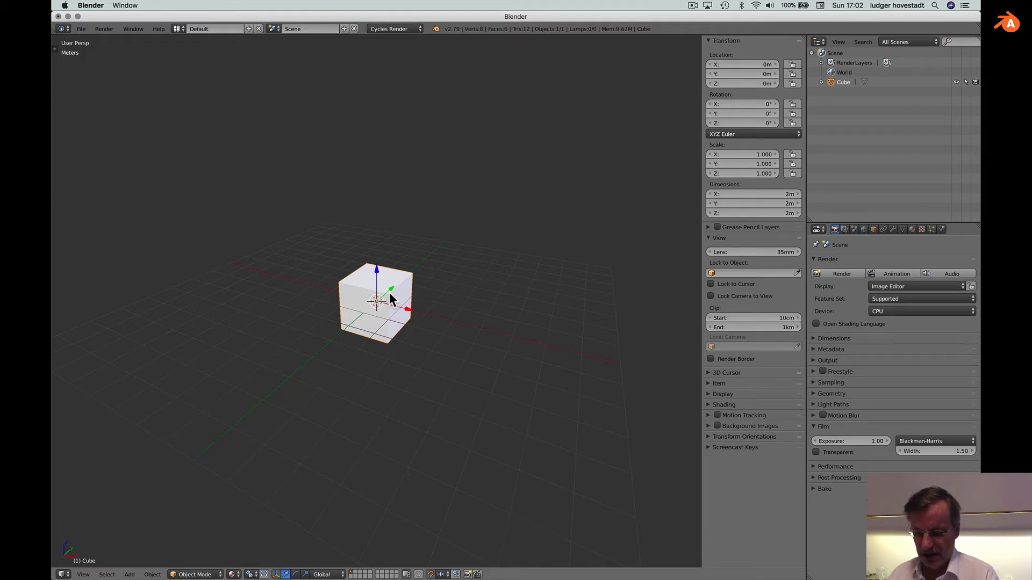
key(g)
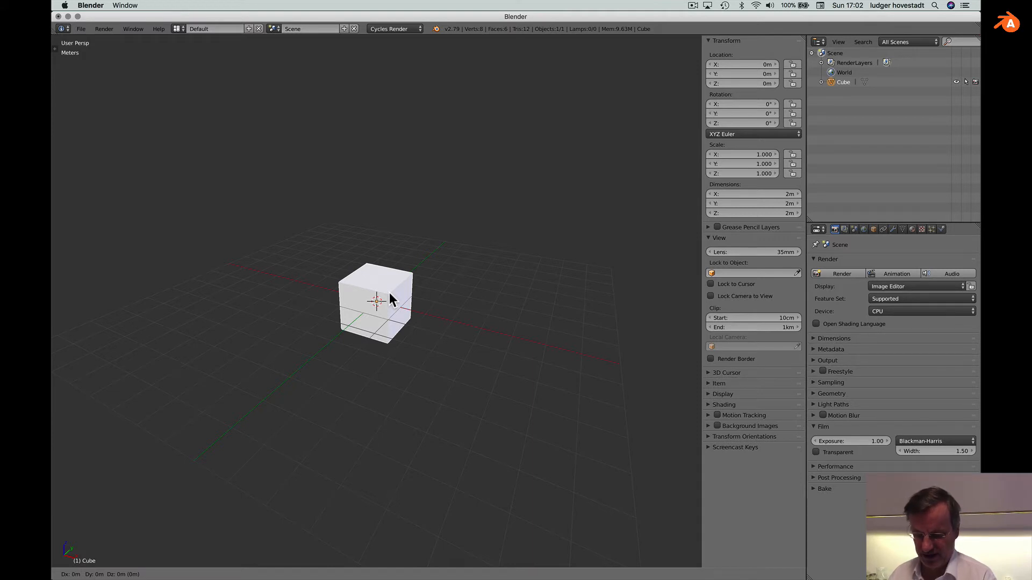
key(x)
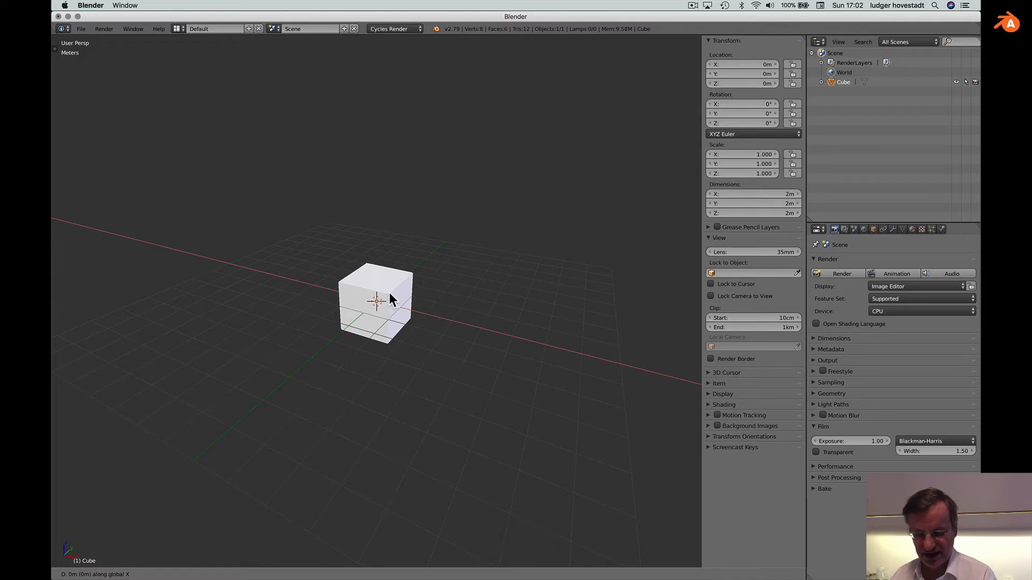
key(y)
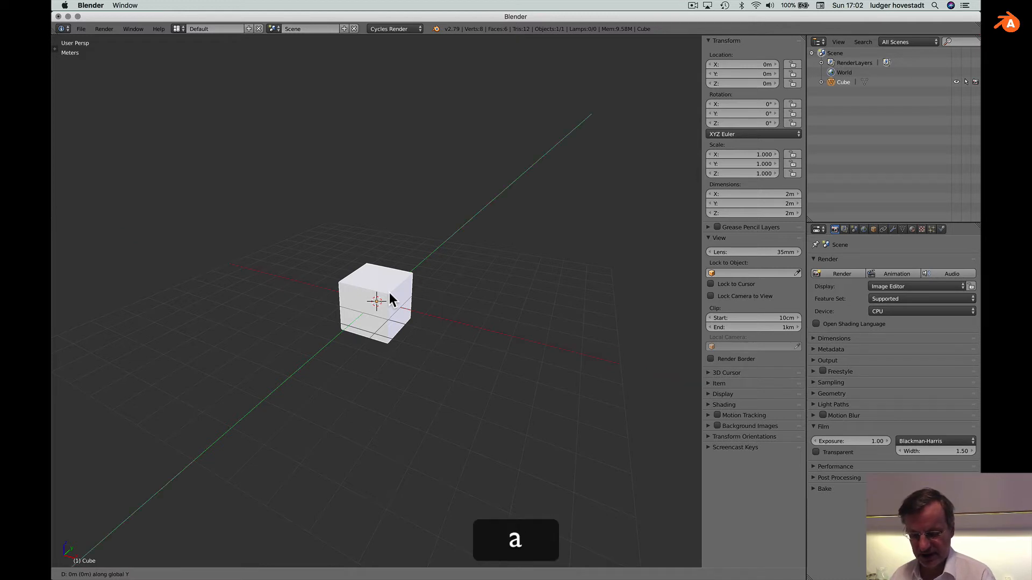
key(z)
key(x)
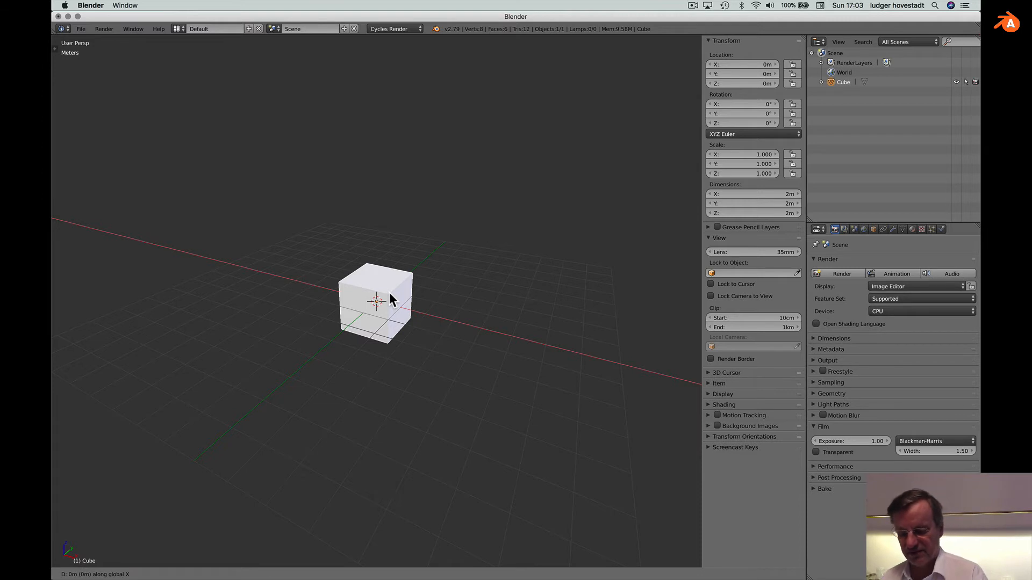
key(3)
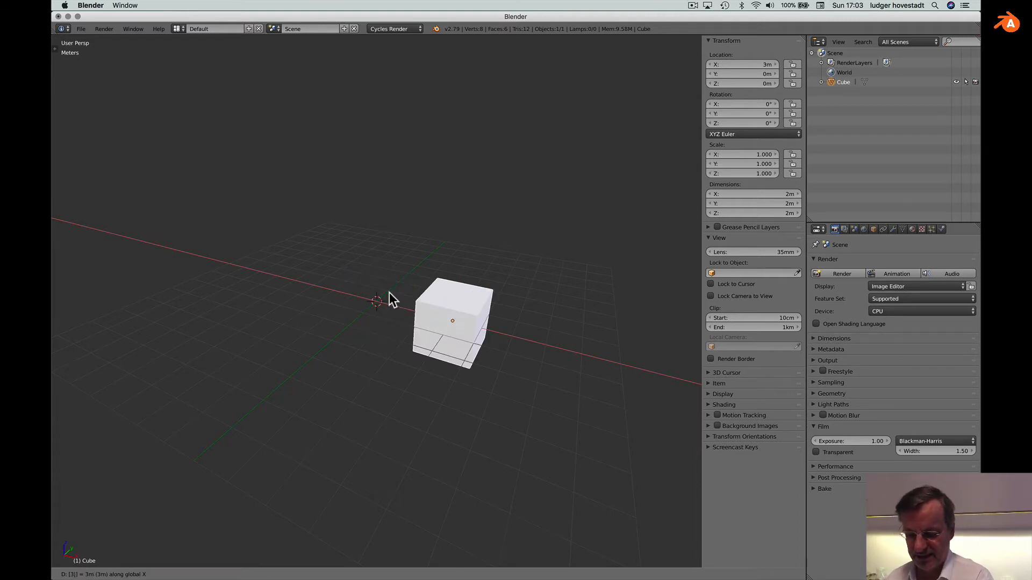
key(Return)
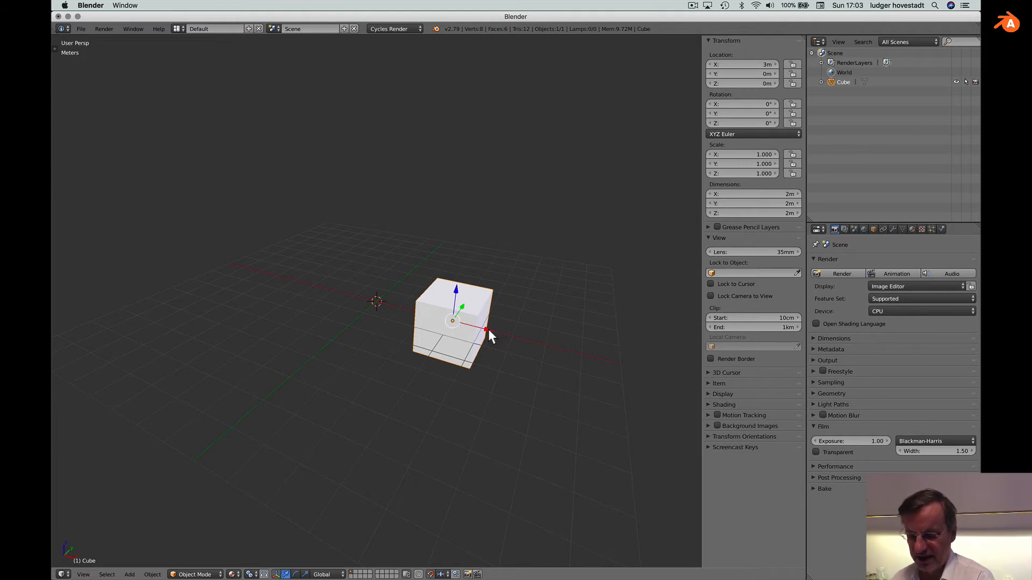
- Reposition the cube with the move manipulator to X 0 m, Y -1 m and Z 1 m
drag(488, 329, 417, 303)
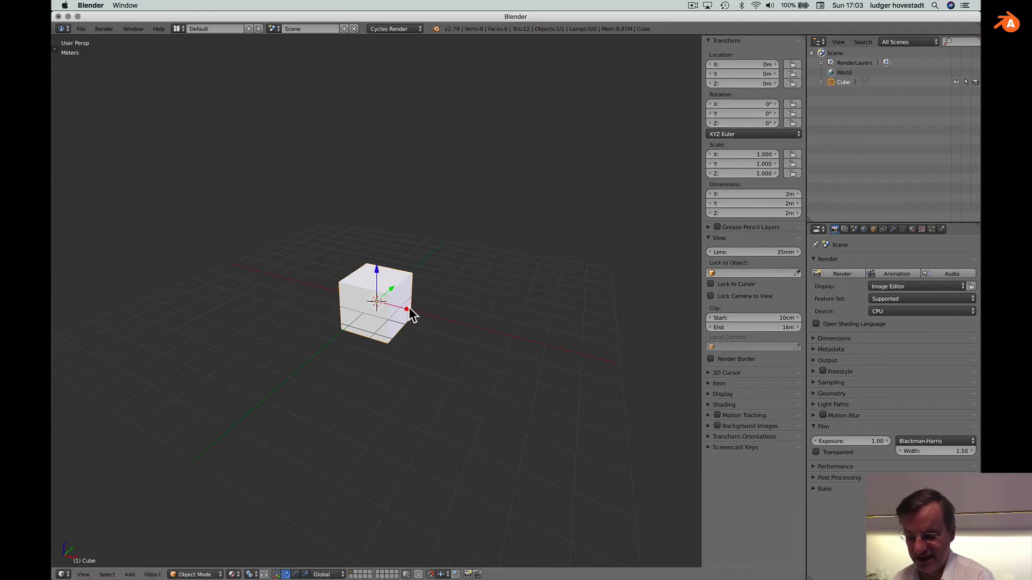
drag(392, 285, 362, 261)
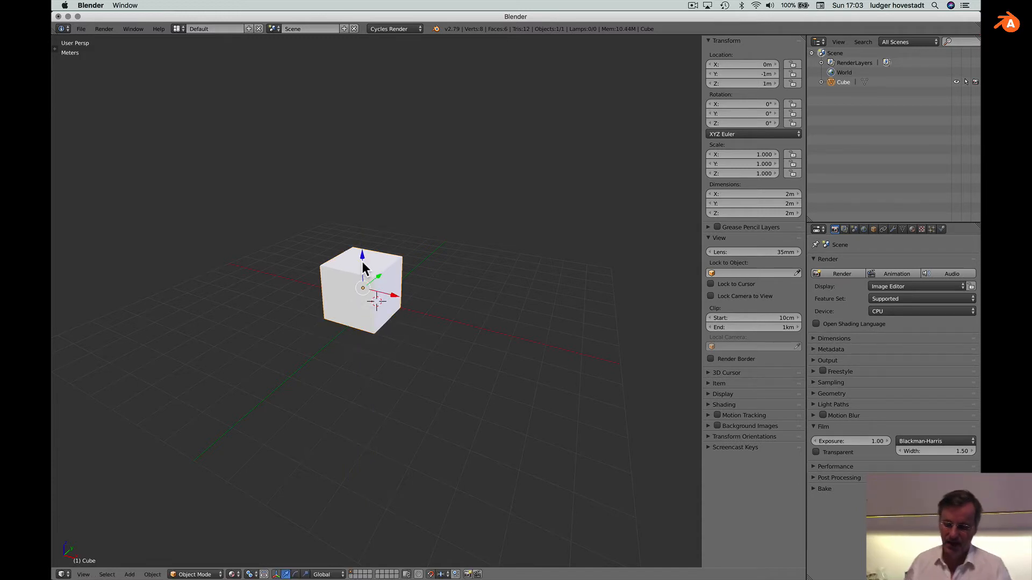
- Rotate the cube 45° about the global Z axis and undo the rotation
scroll(362, 261, left, 3)
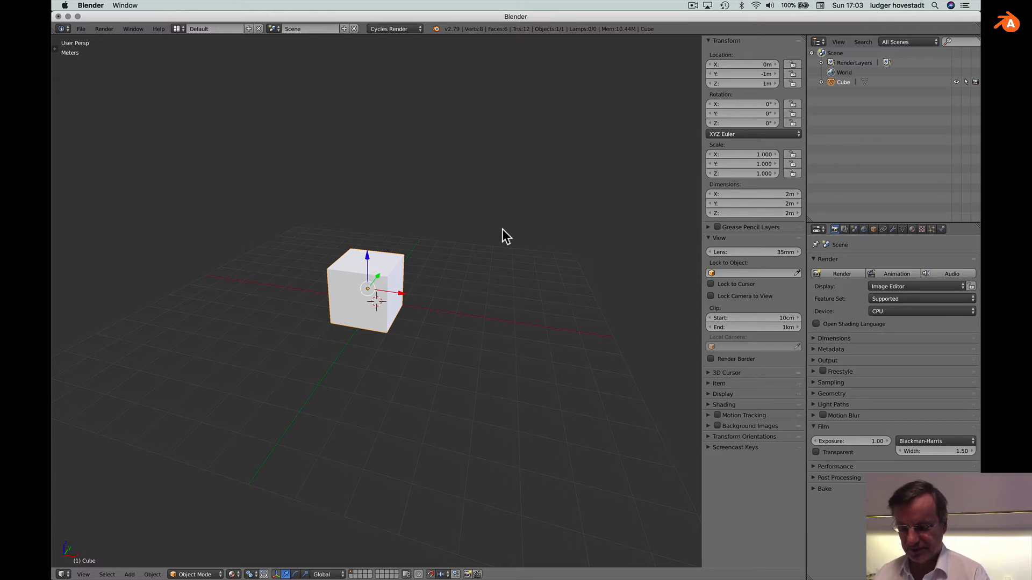
key(r)
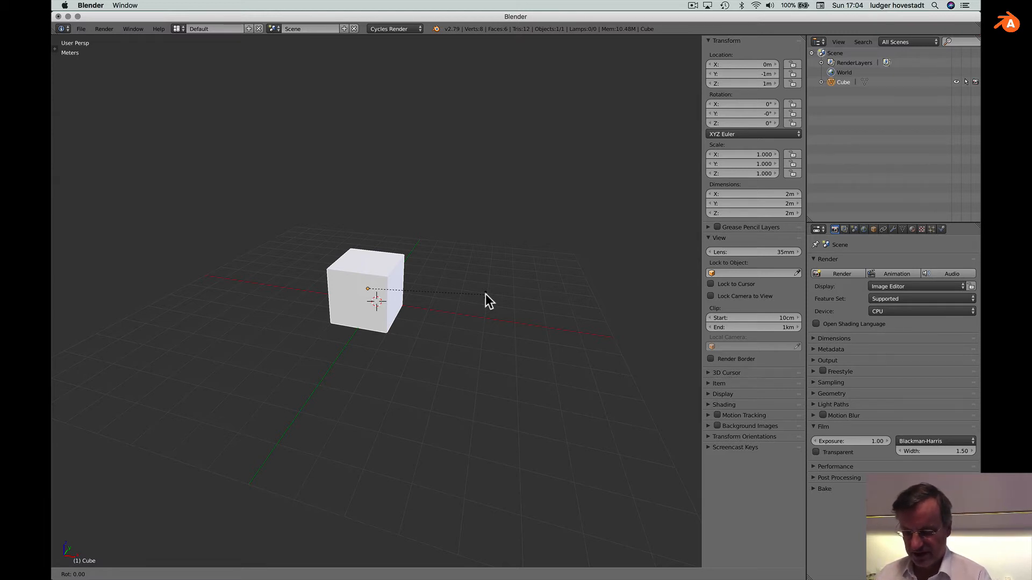
key(z)
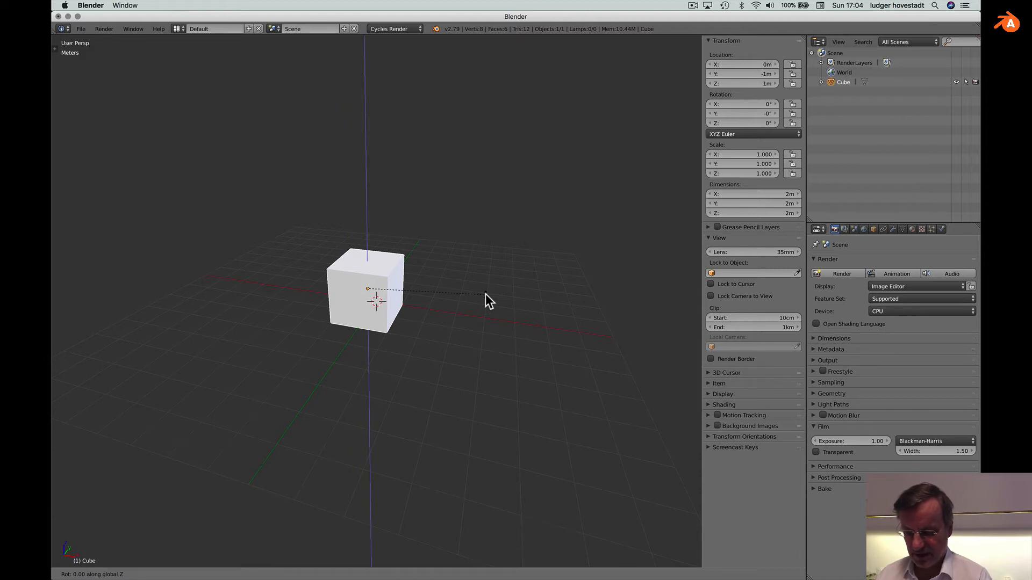
text(45)
key(Return)
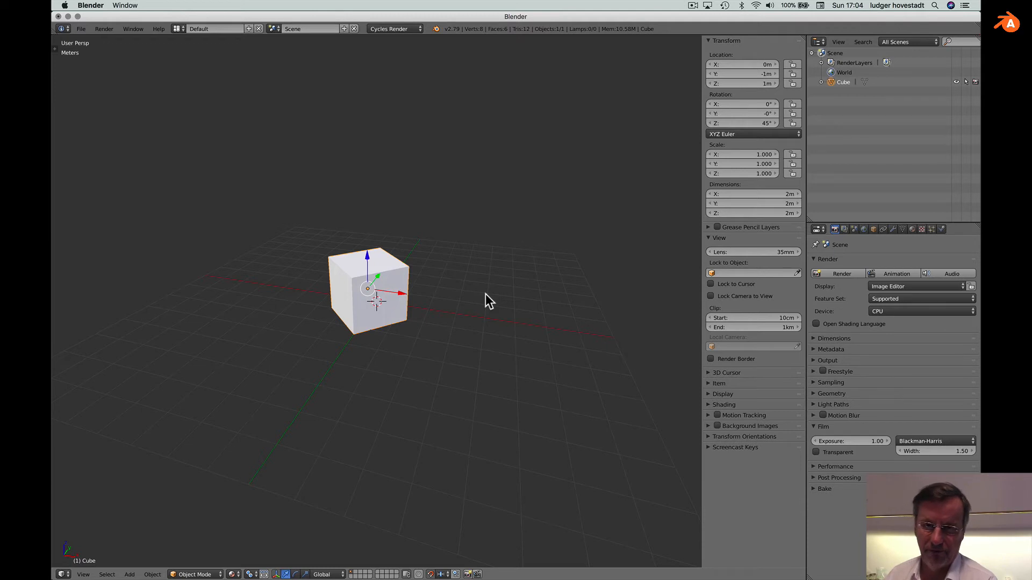
key(super+z)
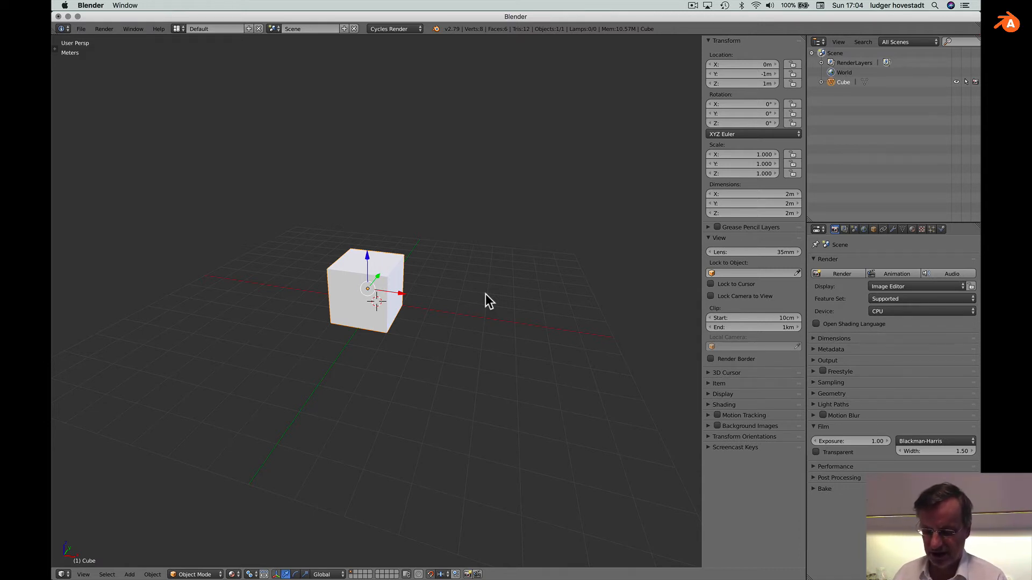
- Scale the cube by a factor of 2 along the global X axis and undo the scaling
key(s)
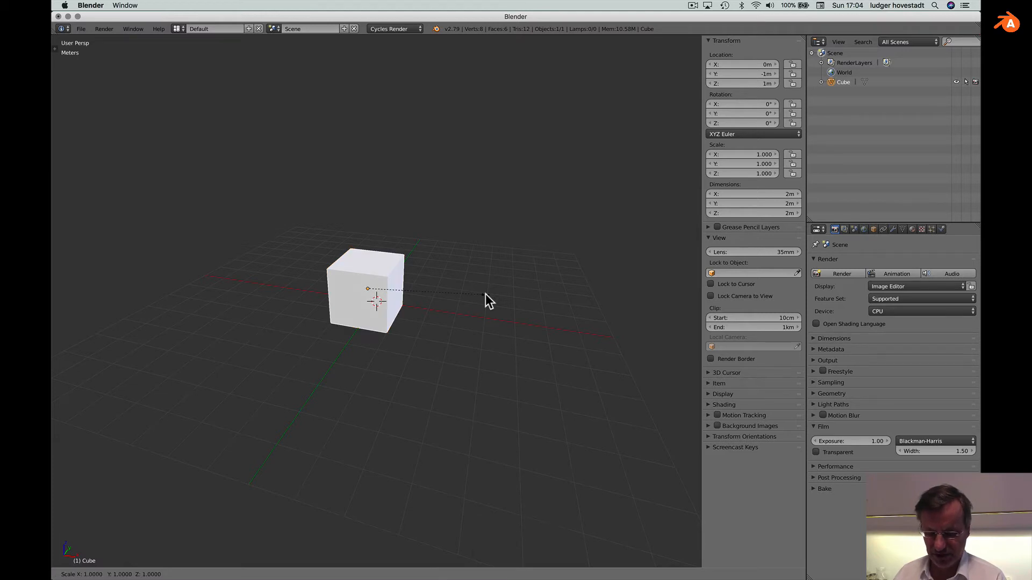
key(x)
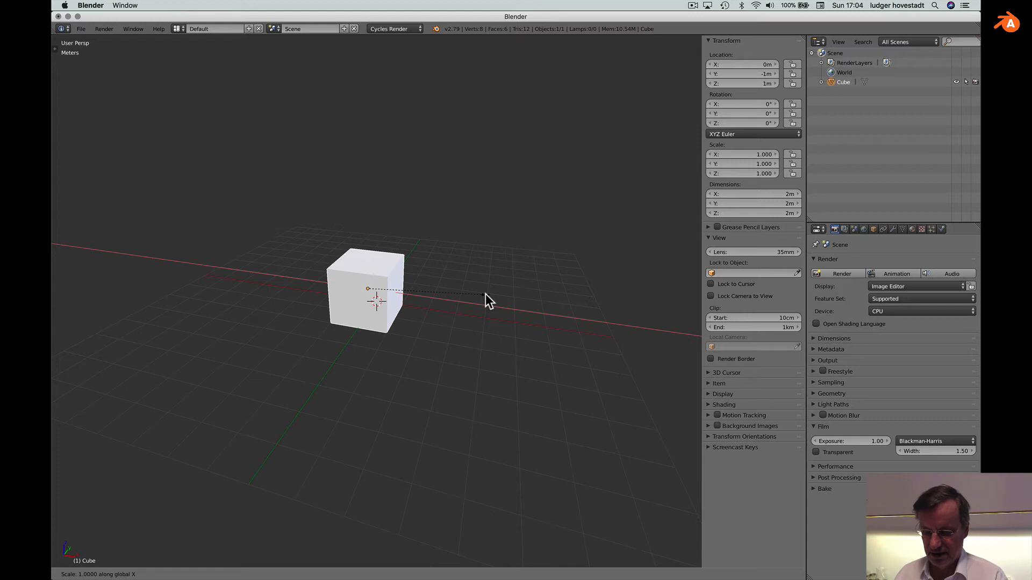
key(2)
key(Return)
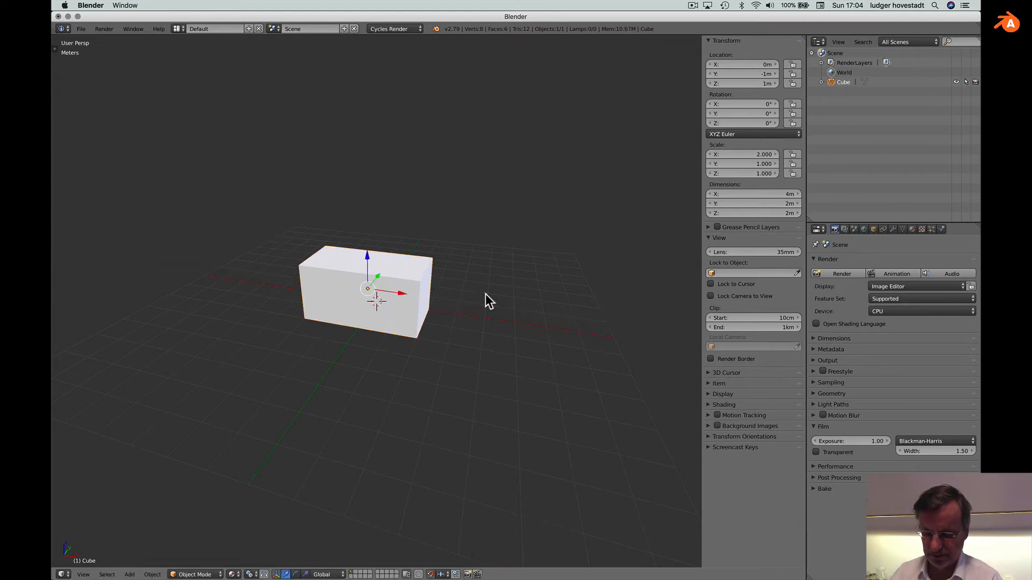
key(super+z)
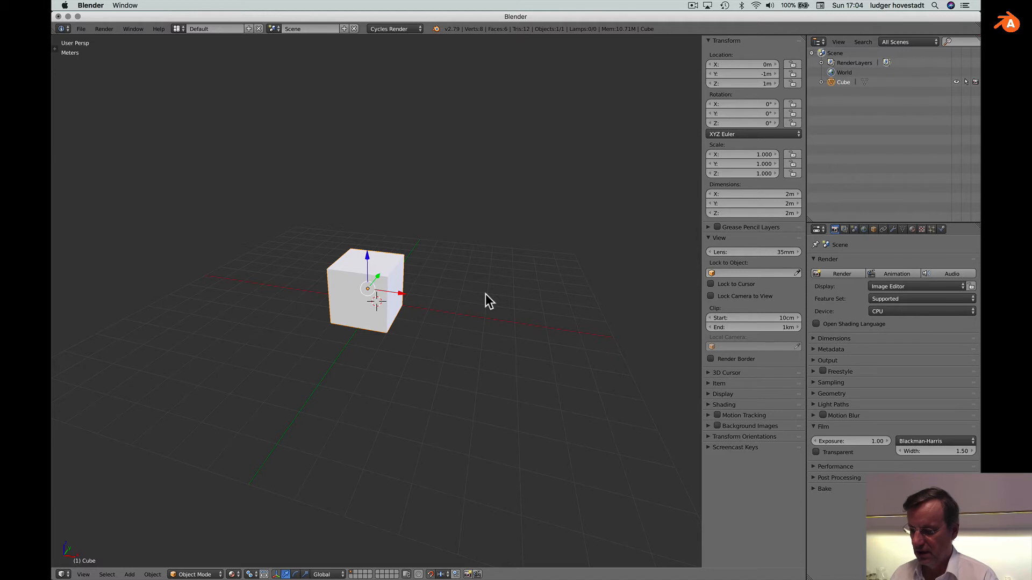
- Give the cube a new material and set its surface shader to Principled BSDF
click(911, 230)
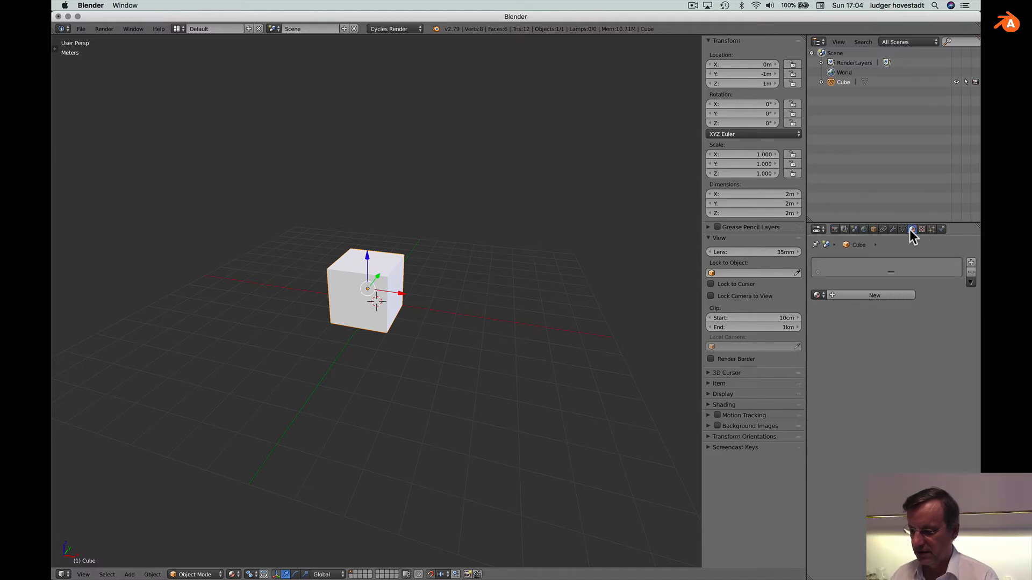
click(860, 296)
click(891, 346)
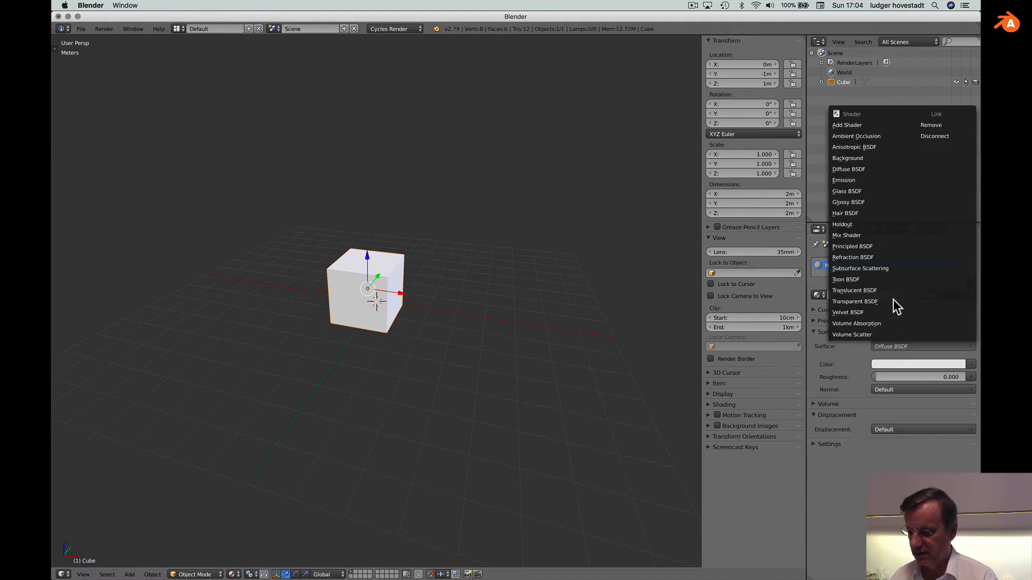
click(876, 246)
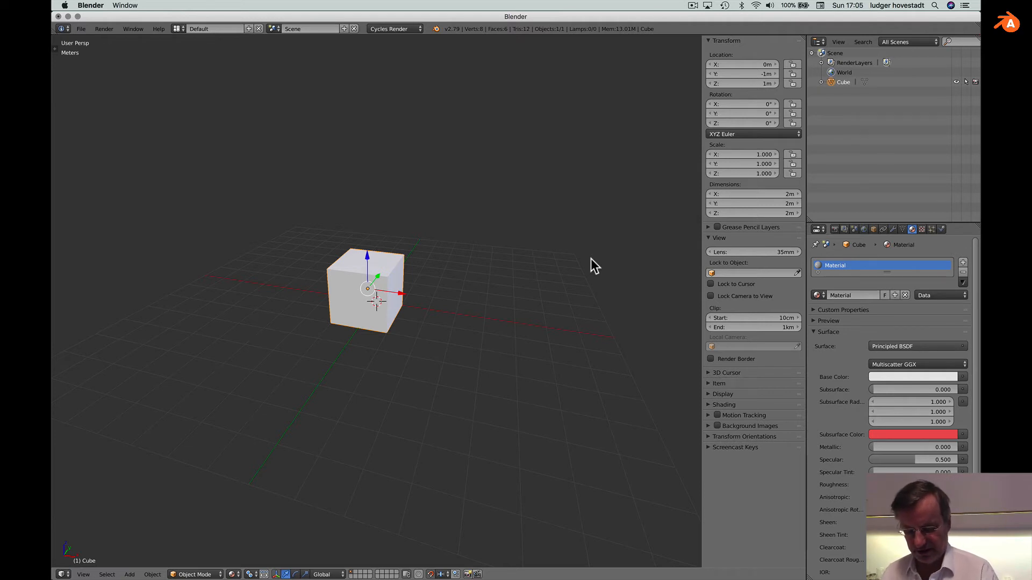
- Duplicate the cube and offset the copy 2 m along the global X axis
key(shift+d)
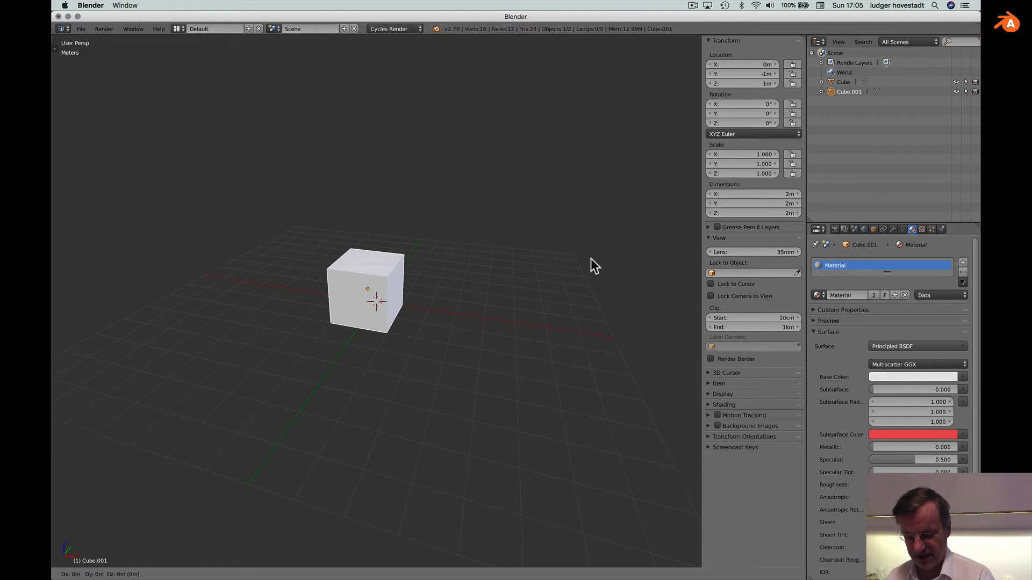
key(x)
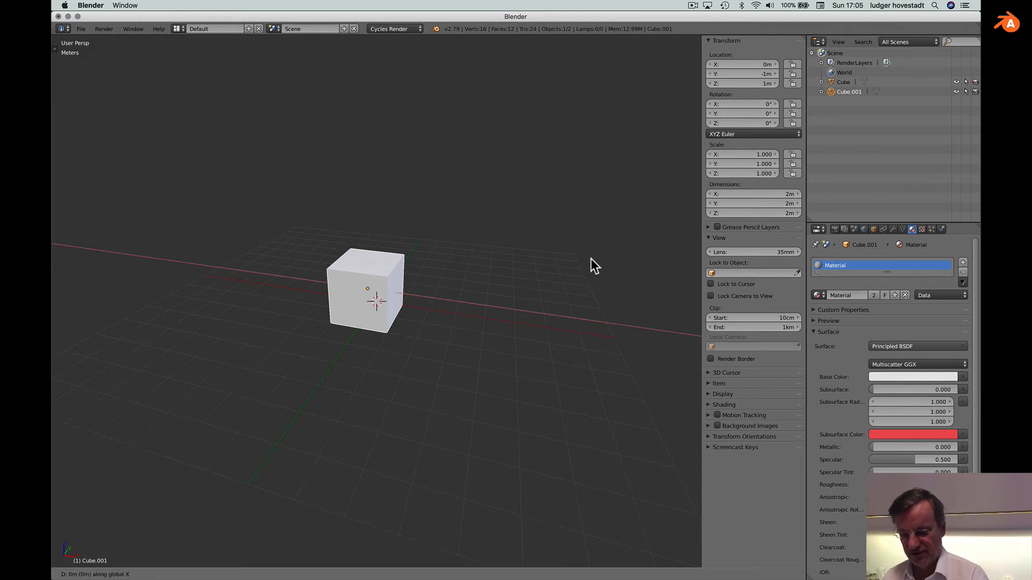
key(2)
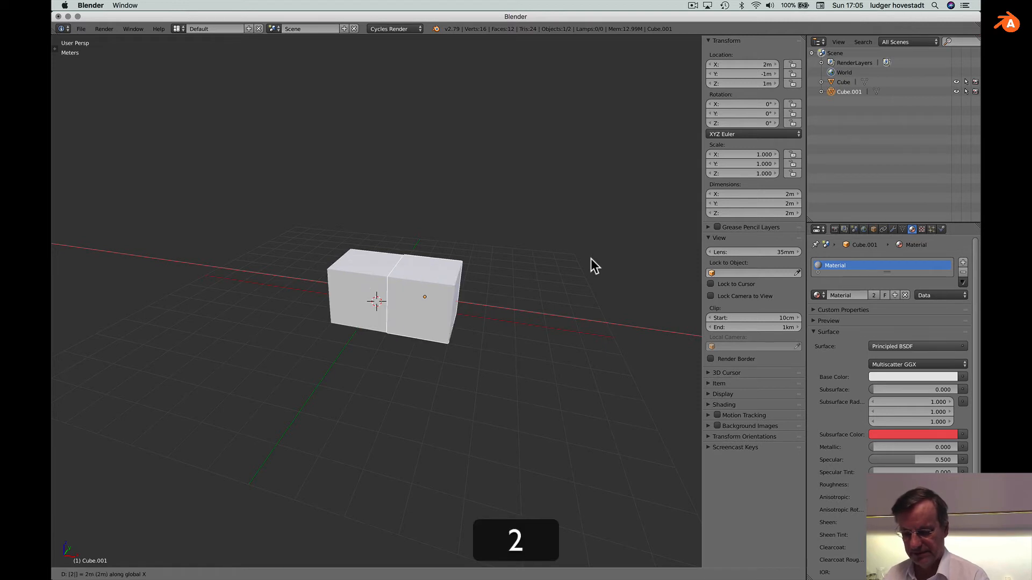
key(Return)
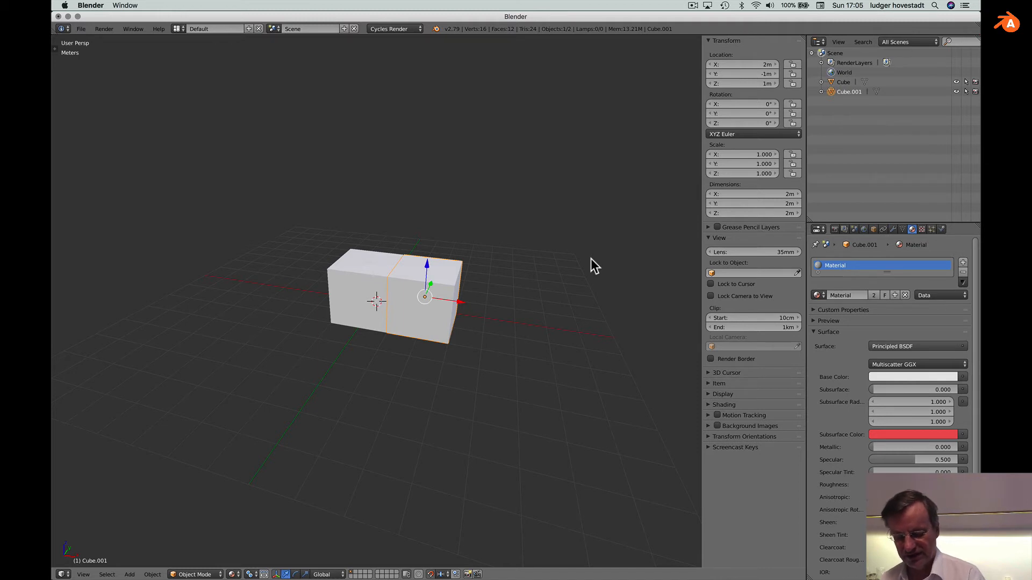
- Repeat the offset duplication twice to extend the row along X to four cubes
key(shift+r)
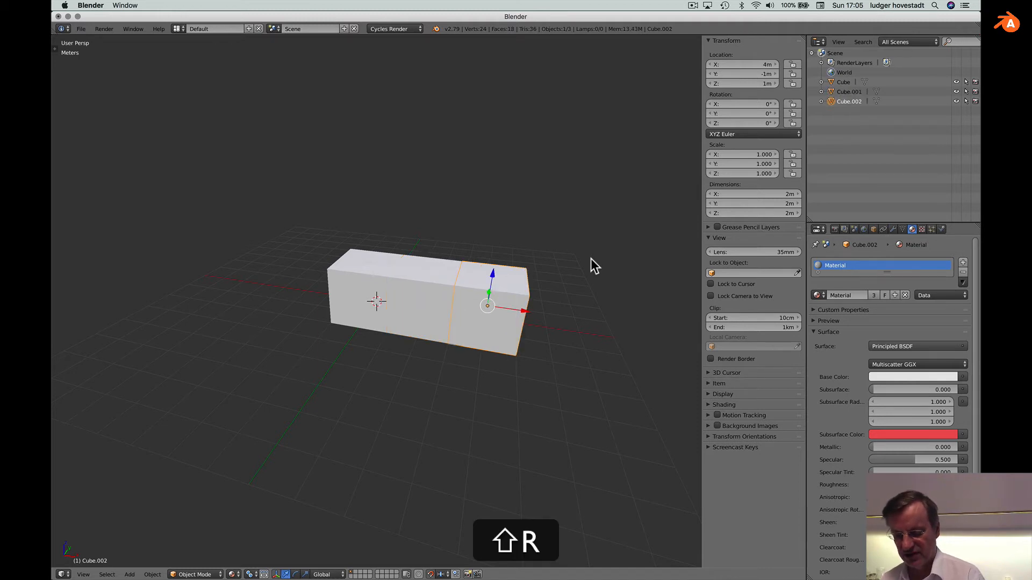
key(shift+r)
scroll(591, 259, down, 5)
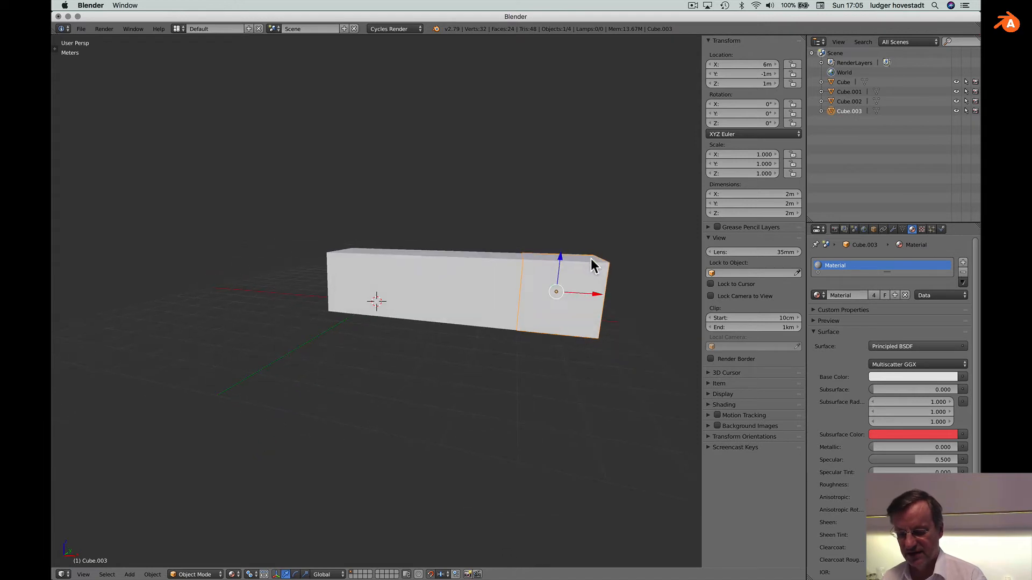
scroll(591, 259, down, 2)
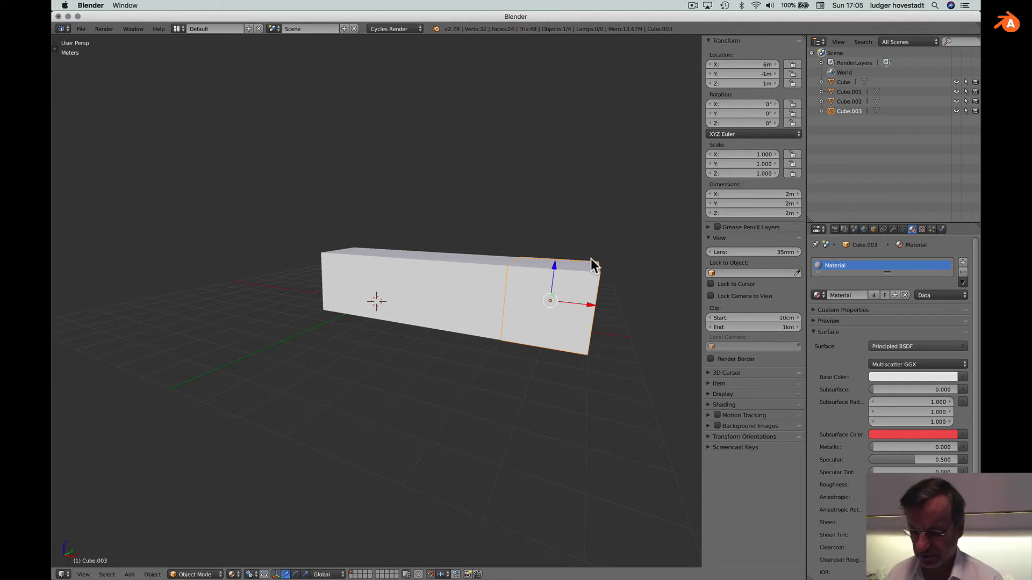
scroll(538, 305, right, 5)
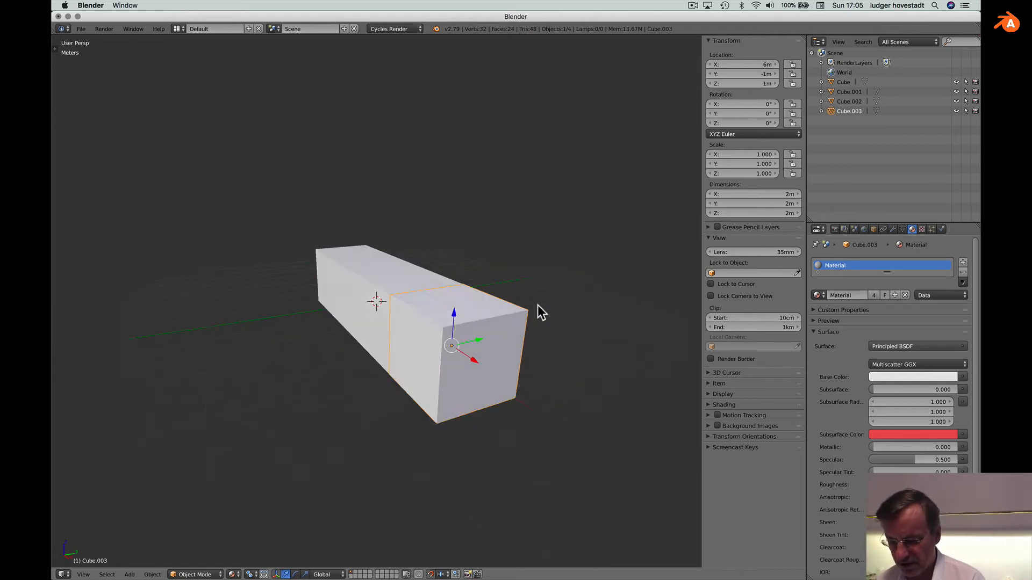
scroll(537, 305, right, 5)
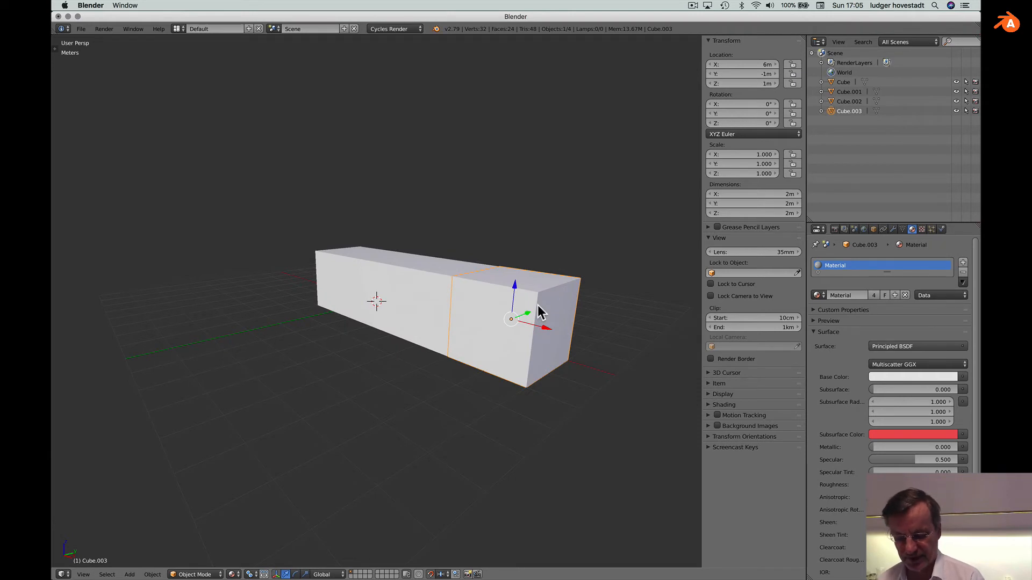
- Toggle the selection of all four cubes on and off several times, ending with everything deselected
key(a)
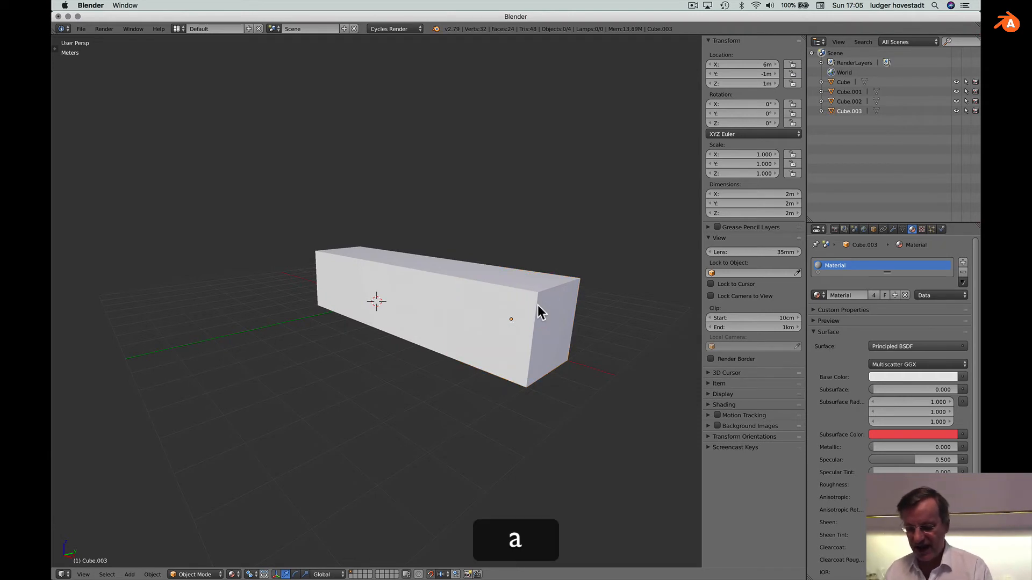
key(a)
key(a)
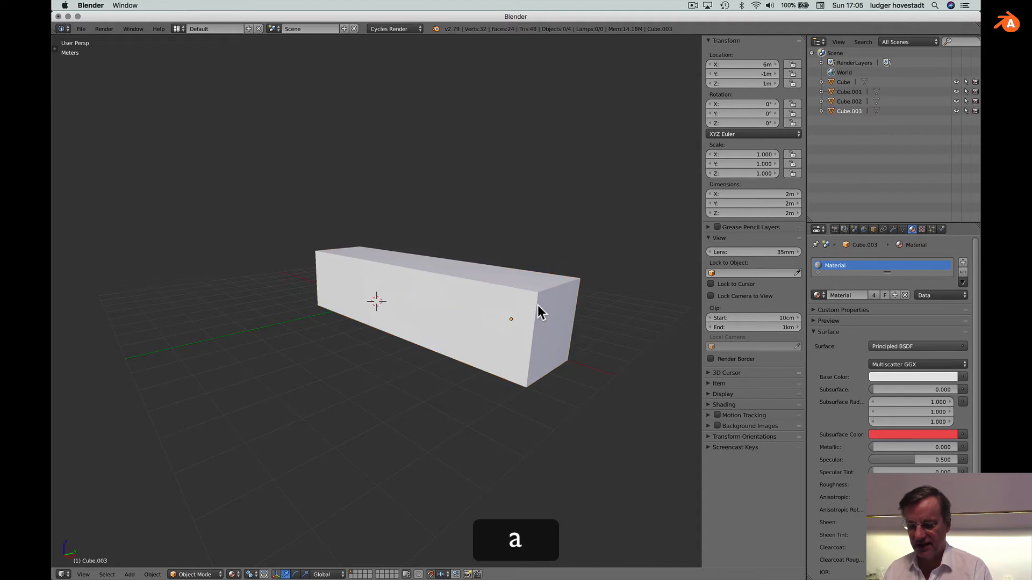
key(a)
key(a)
key(a)
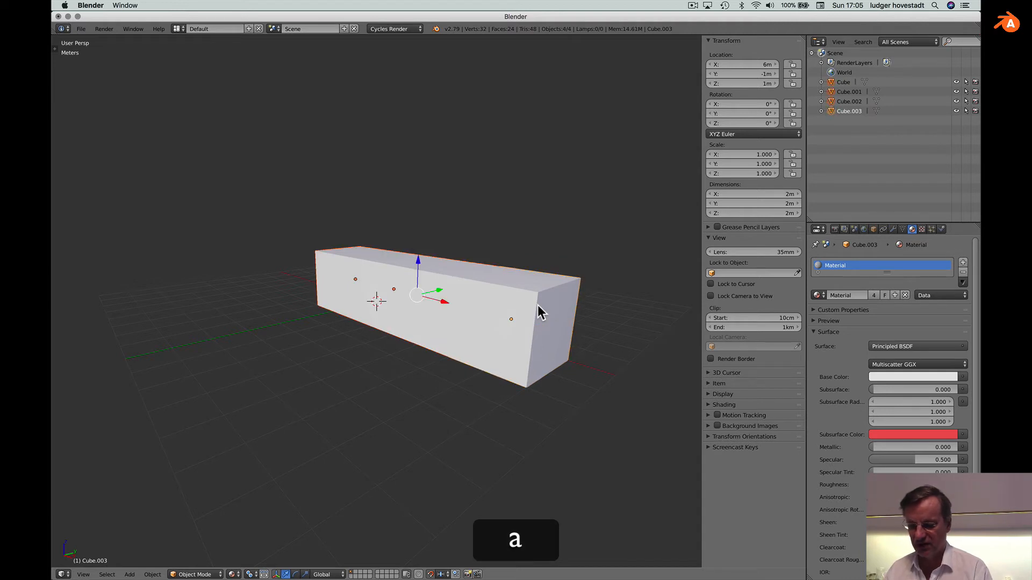
key(a)
key(a)
key(a)
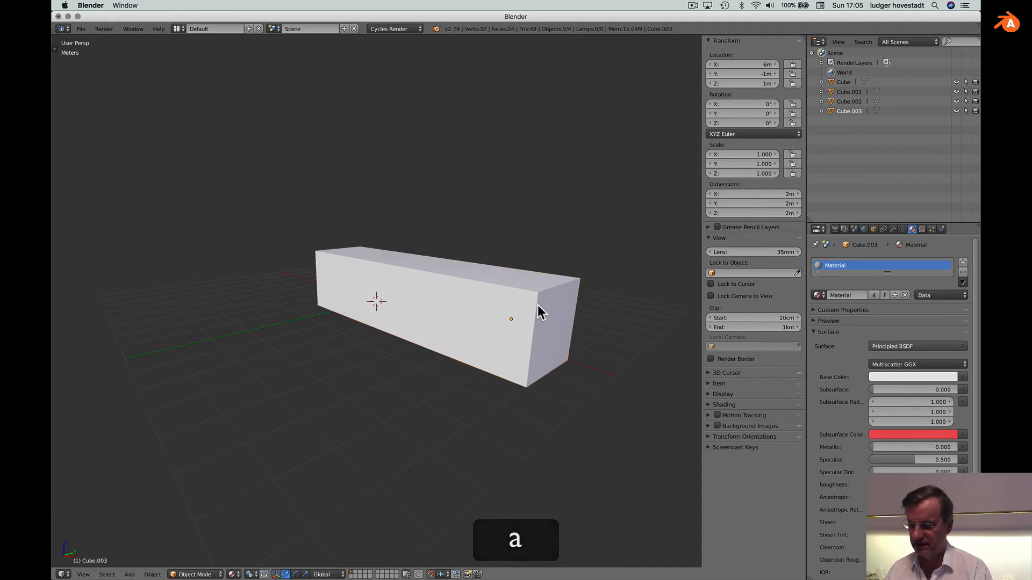
key(a)
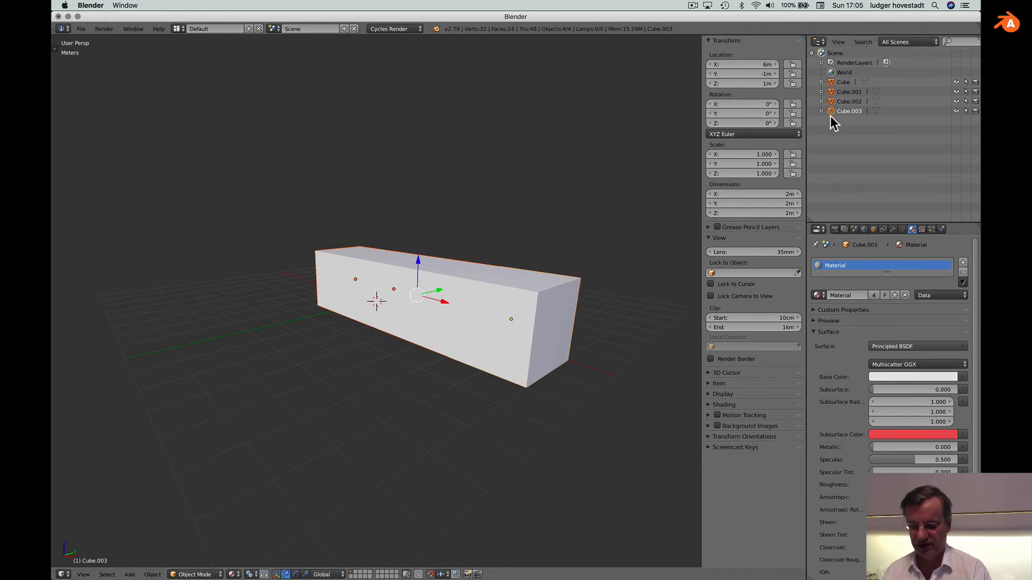
key(a)
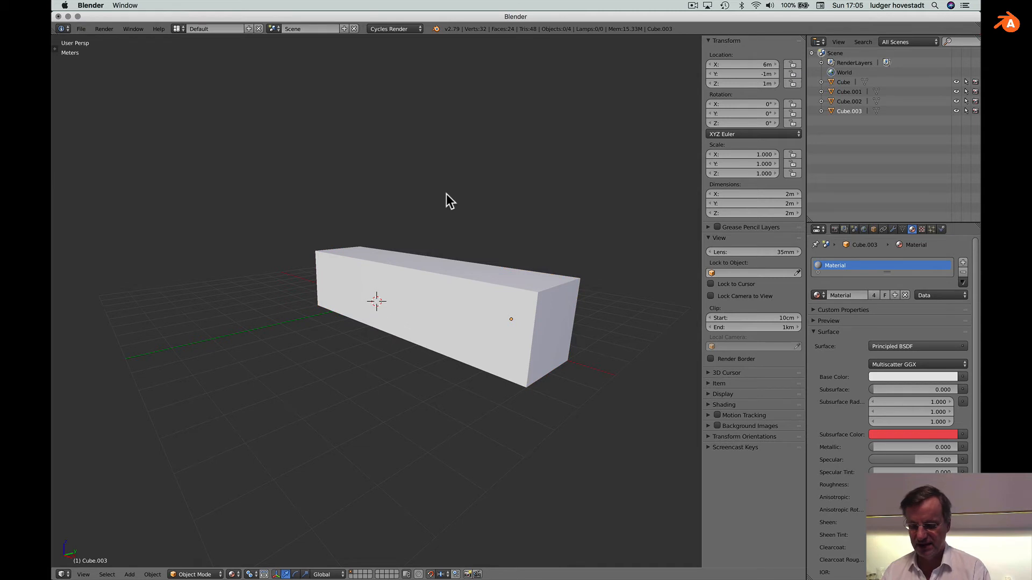
key(a)
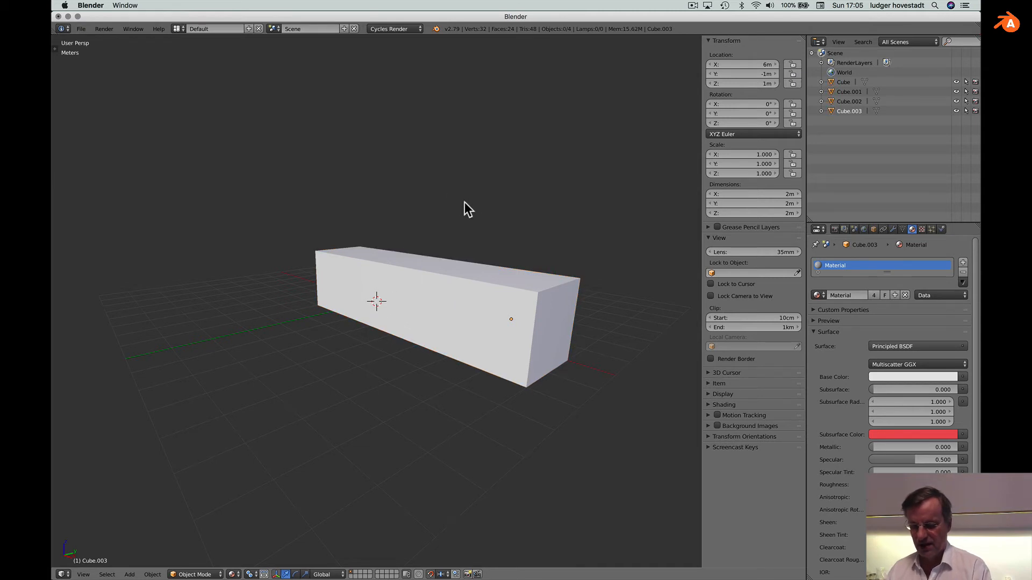
- Box-select the two cubes at the positive X end of the row, and clear the selection
key(b)
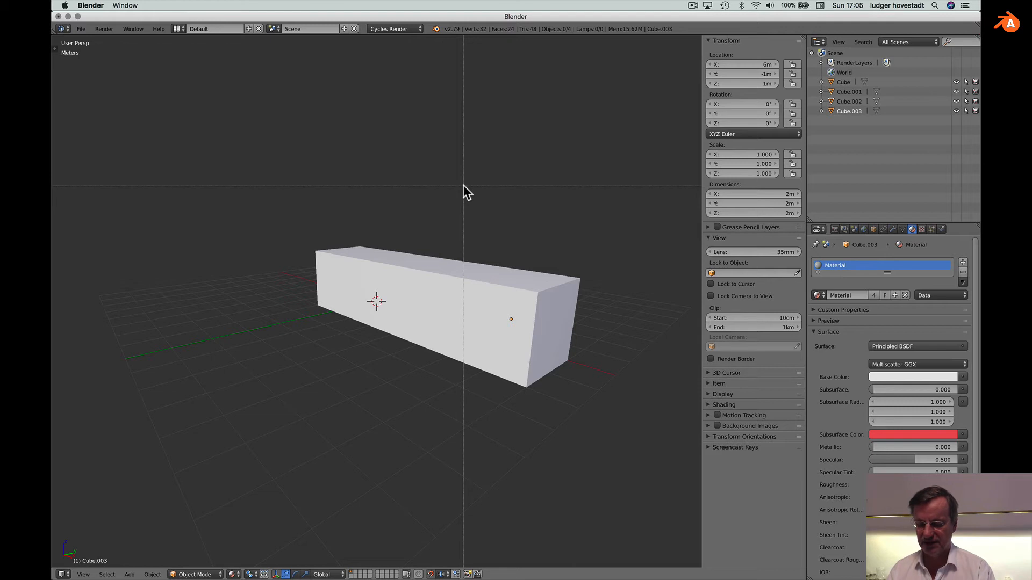
drag(463, 184, 649, 391)
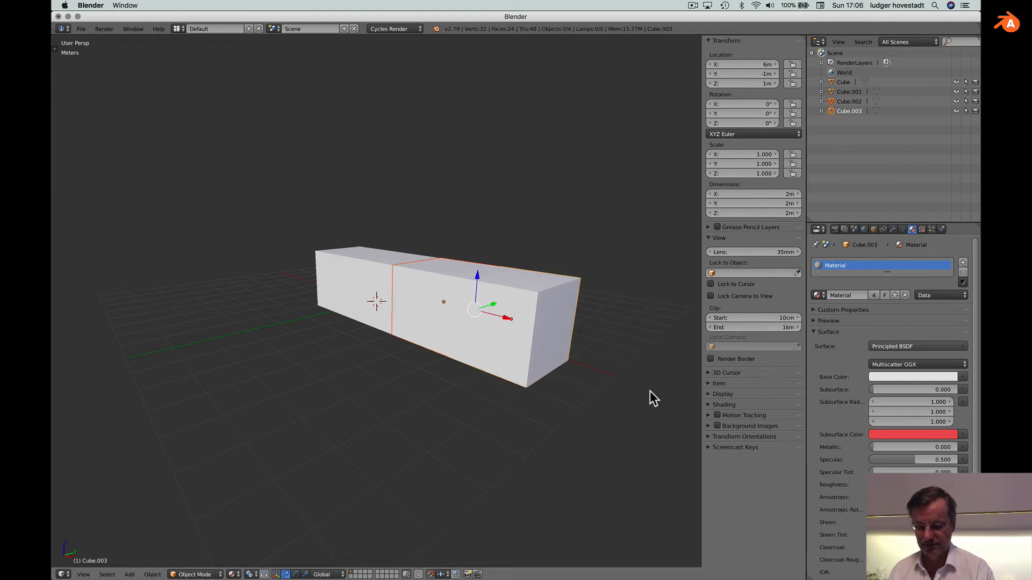
key(a)
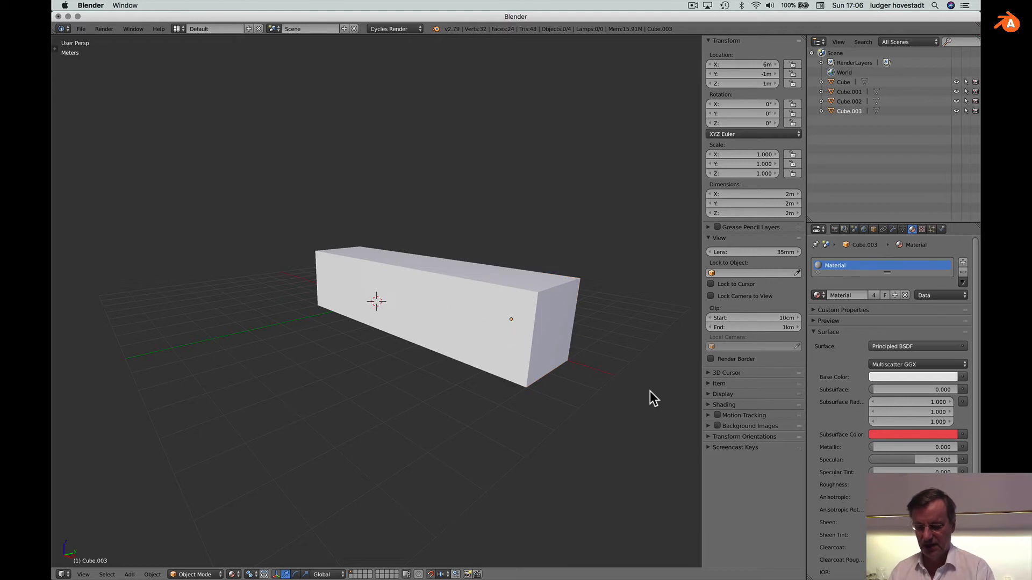
- Circle-select the two middle cubes and both end cubes, and practise removing the cube at X 6 m and adding it back
key(c)
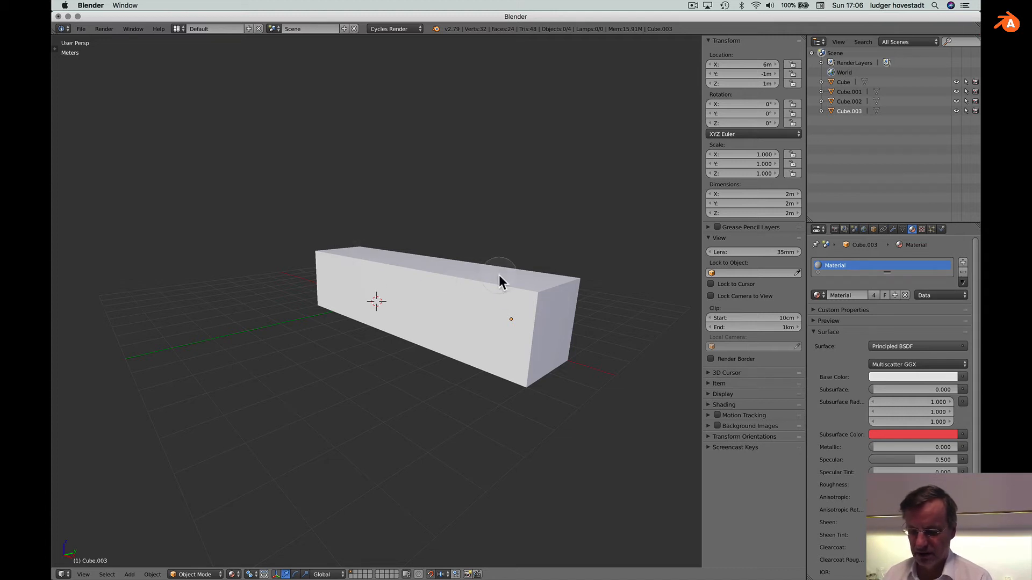
click(464, 269)
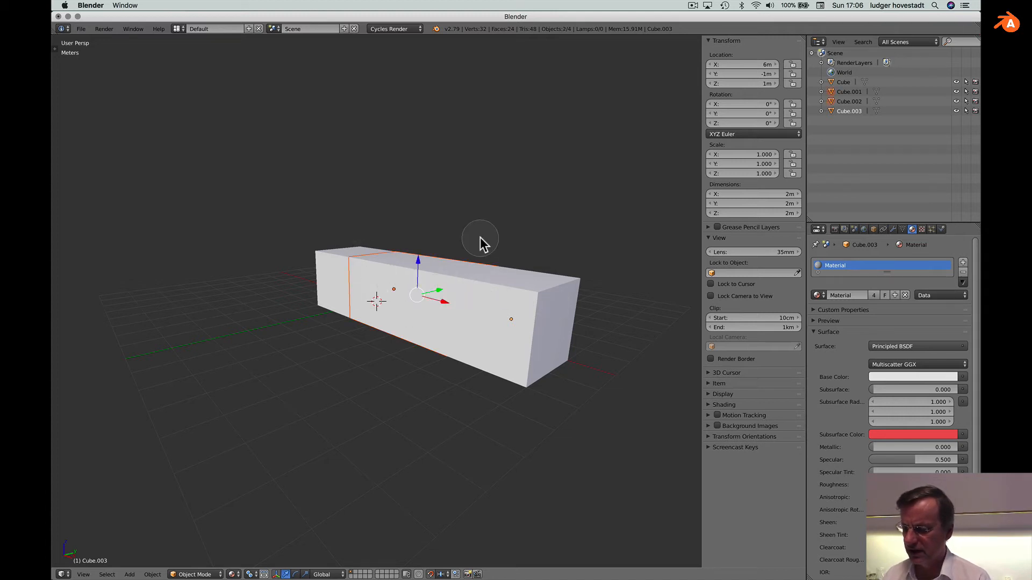
shift+click(324, 250)
shift+click(573, 328)
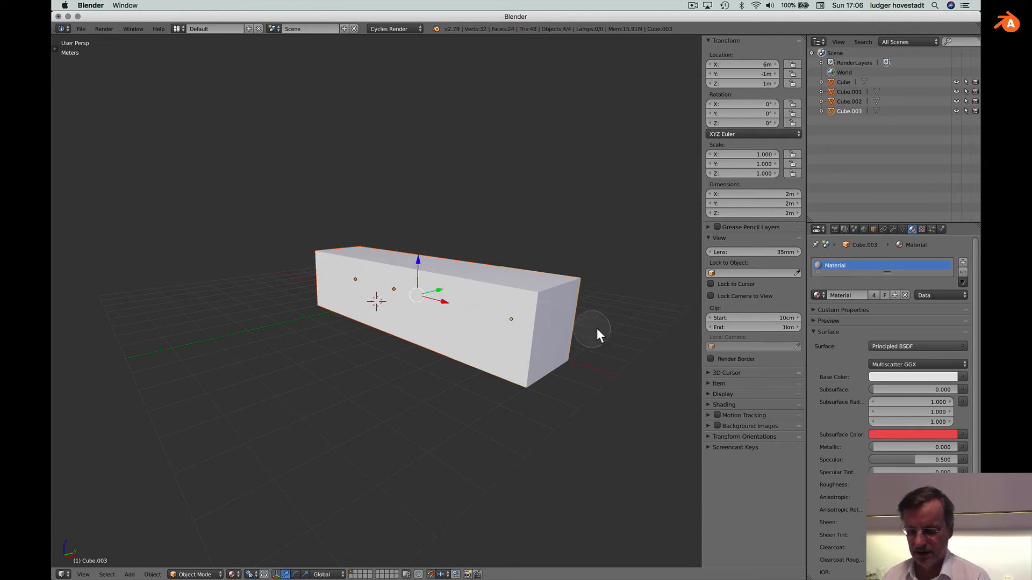
shift+click(509, 318)
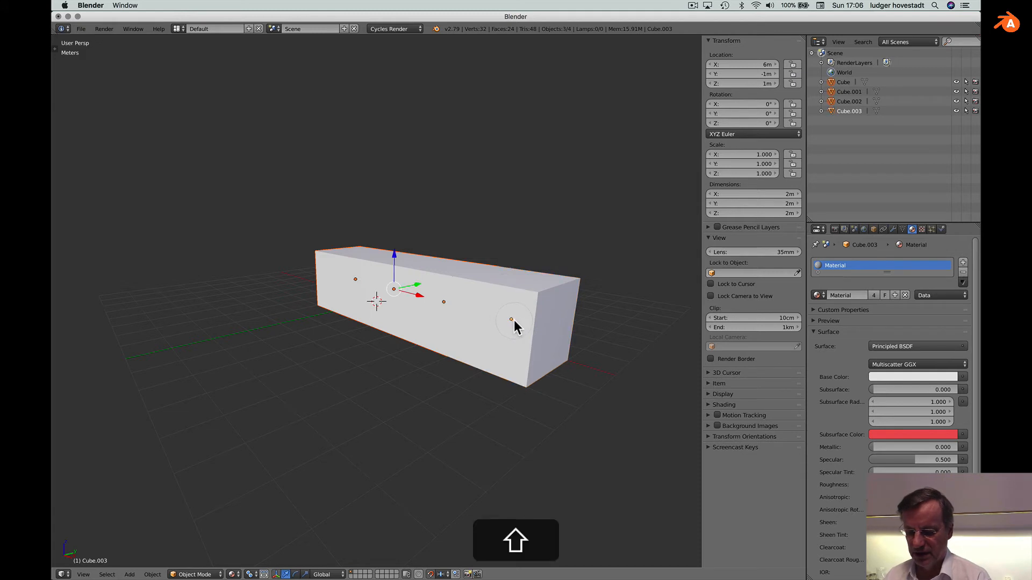
shift+click(458, 305)
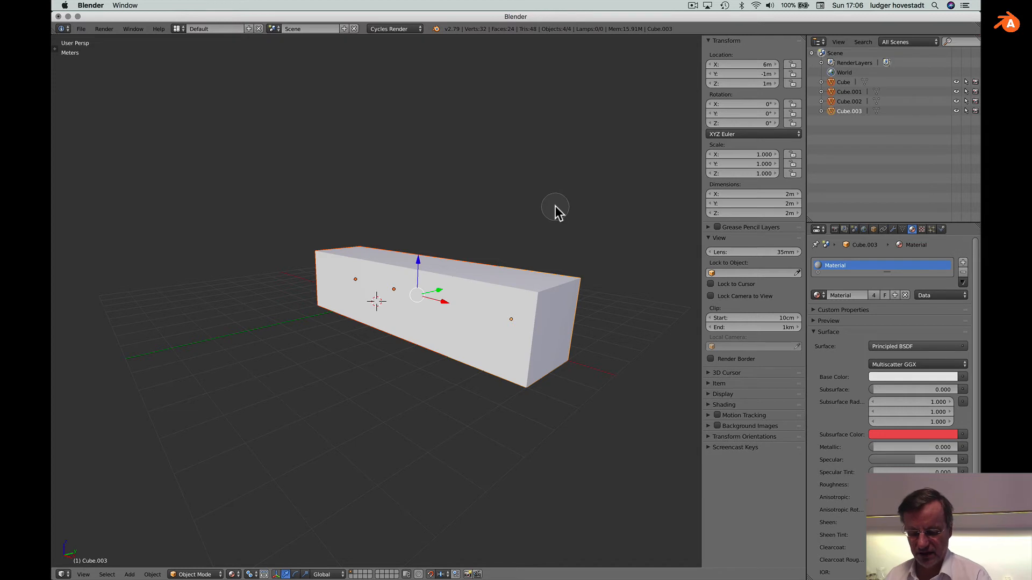
key(Escape)
scroll(556, 205, up, 5)
scroll(556, 205, down, 3)
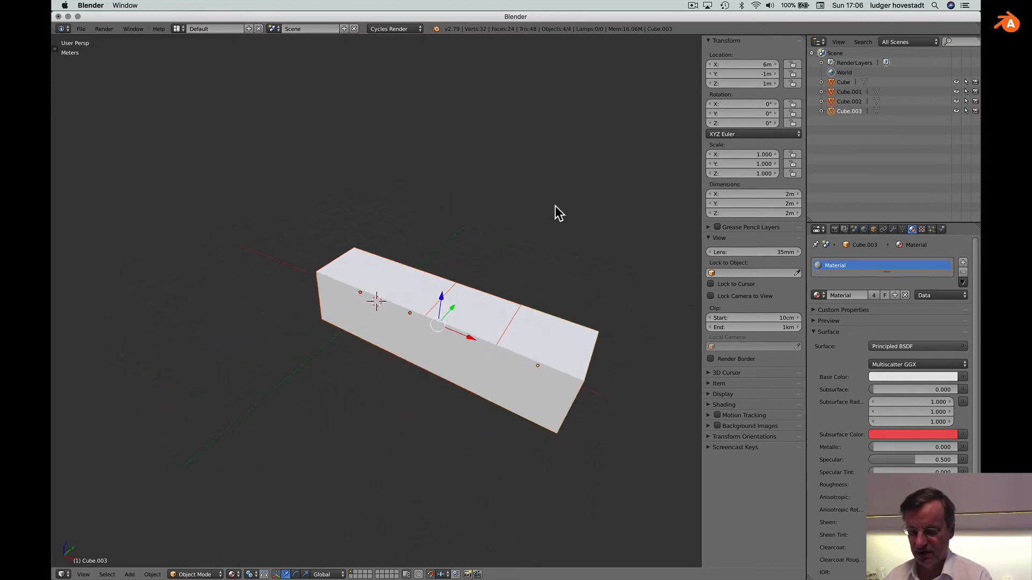
scroll(555, 205, left, 1)
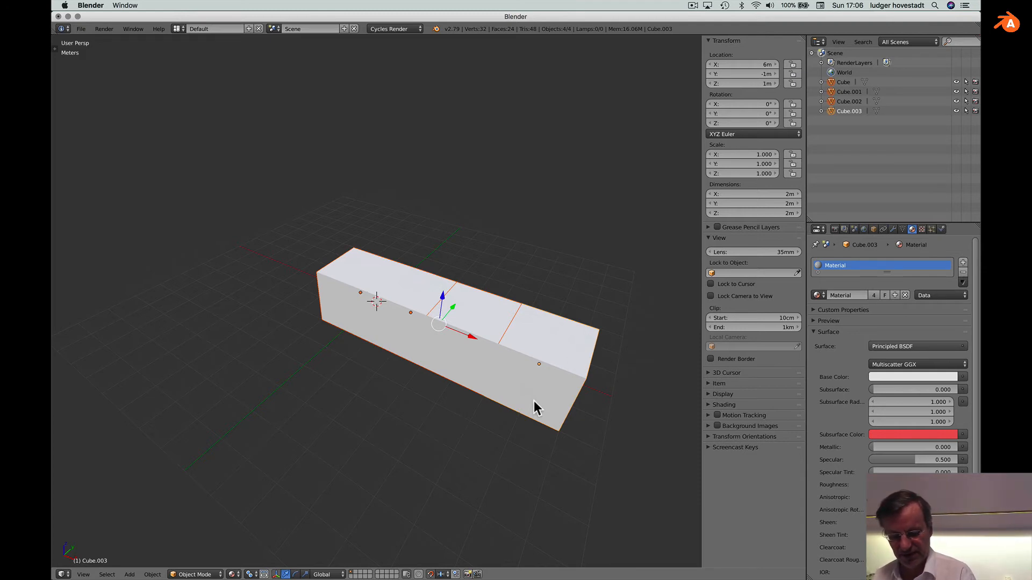
- Toggle the selection of the whole row again, ending with no cube selected
key(a)
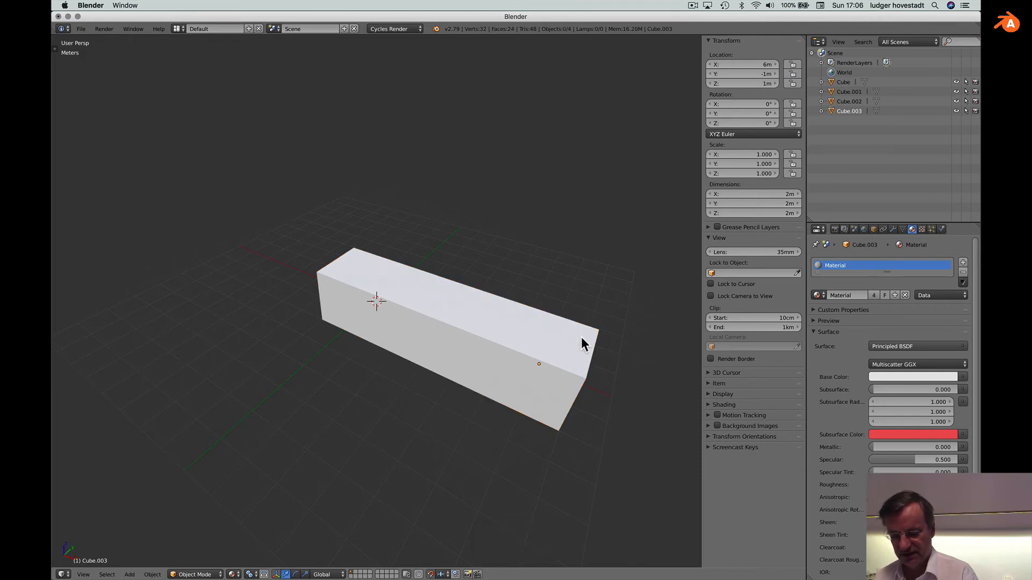
key(a)
key(a)
scroll(582, 337, down, 5)
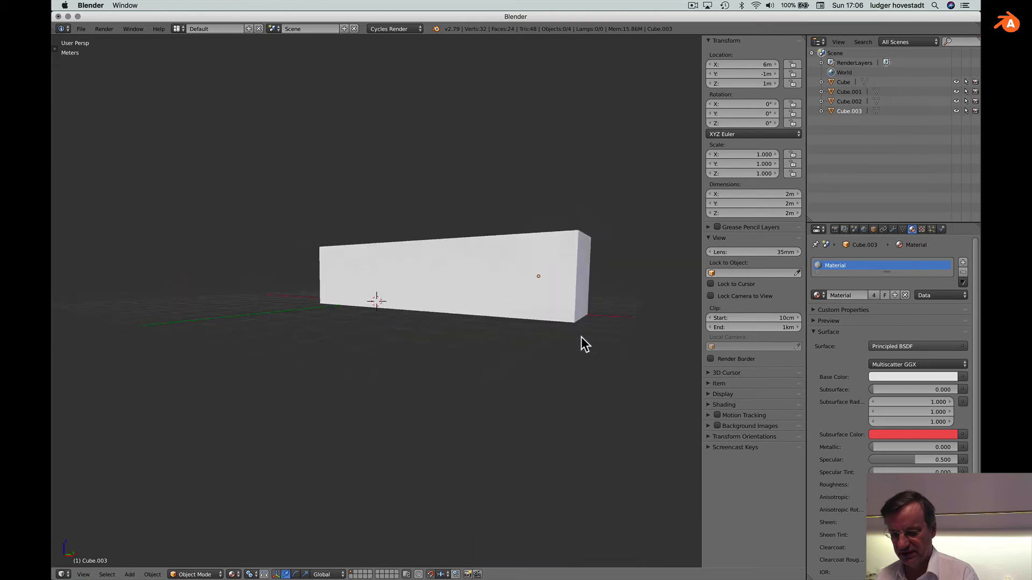
- Duplicate the whole row of cubes 2 m up along Z, and repeat the duplication to add a third layer
scroll(582, 337, up, 3)
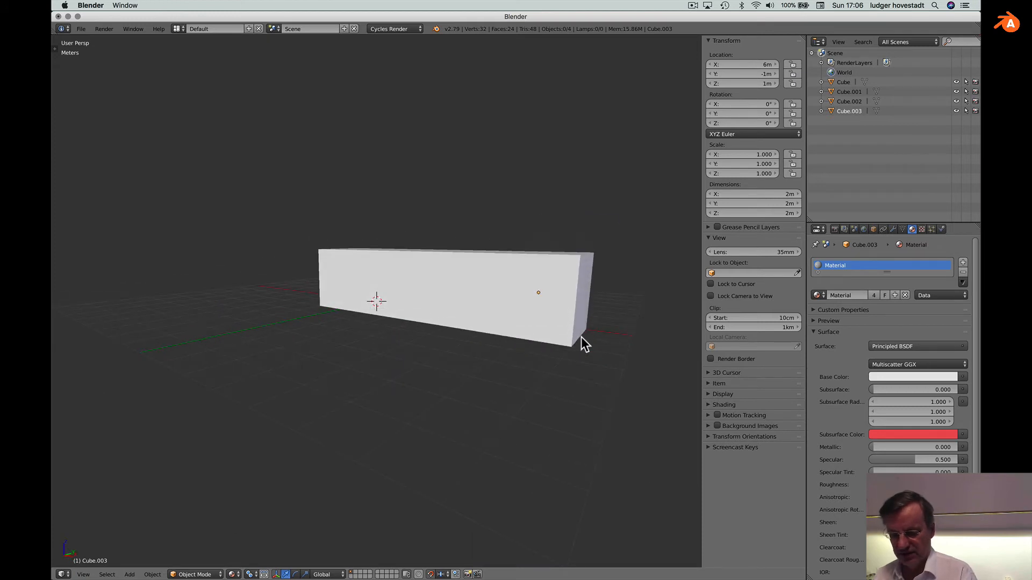
key(a)
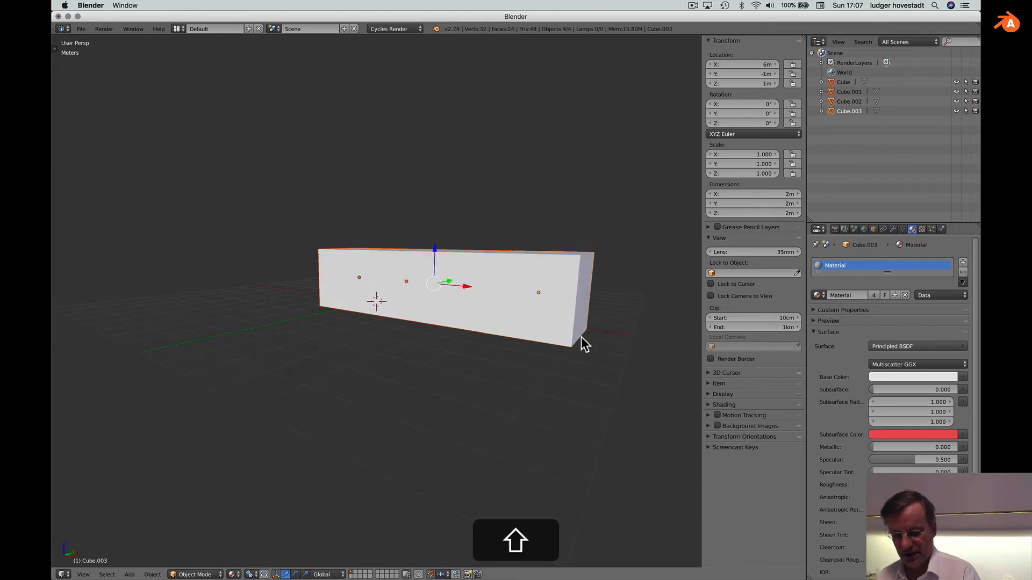
key(shift+d)
key(z)
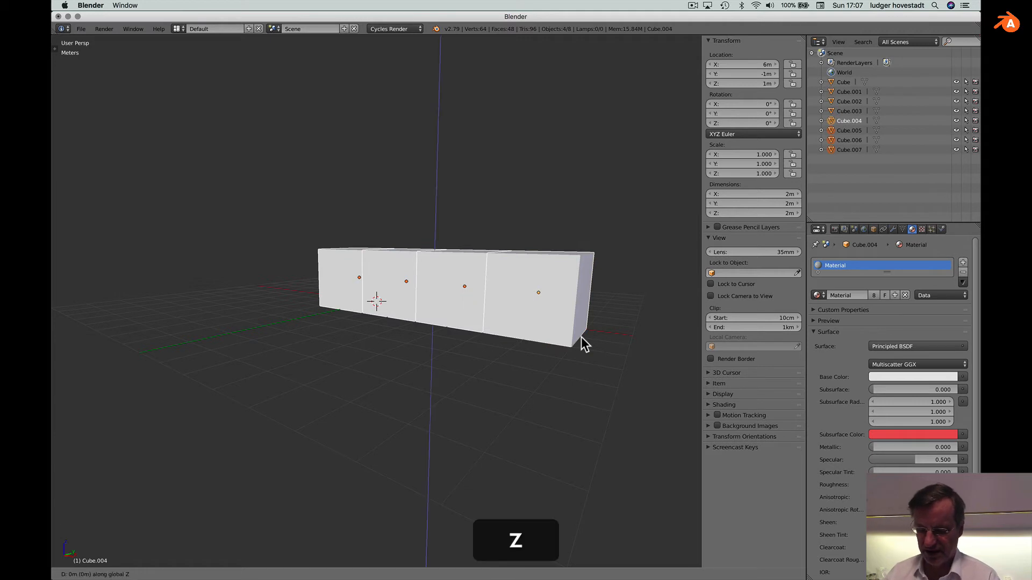
key(2)
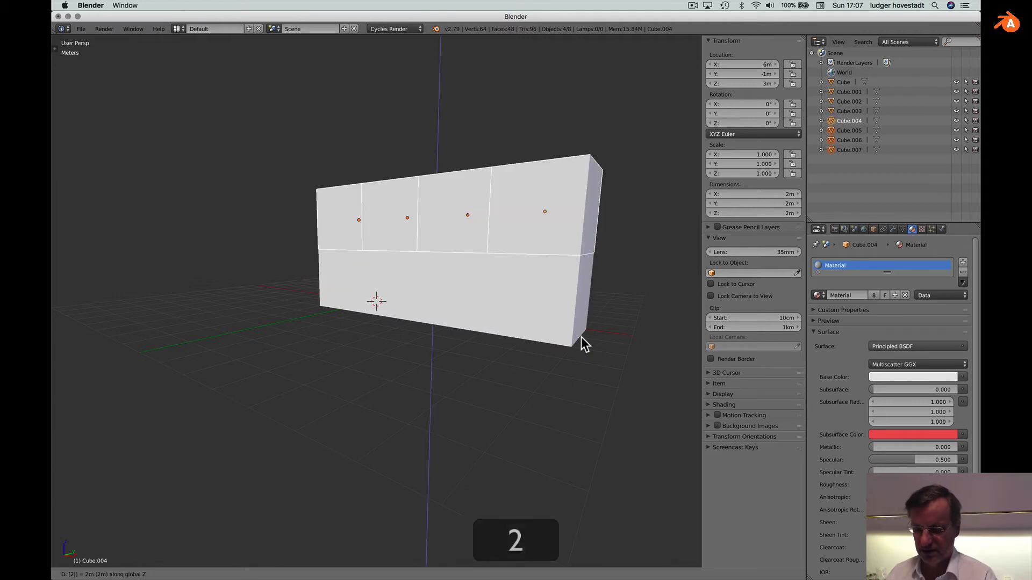
key(Return)
key(shift+r)
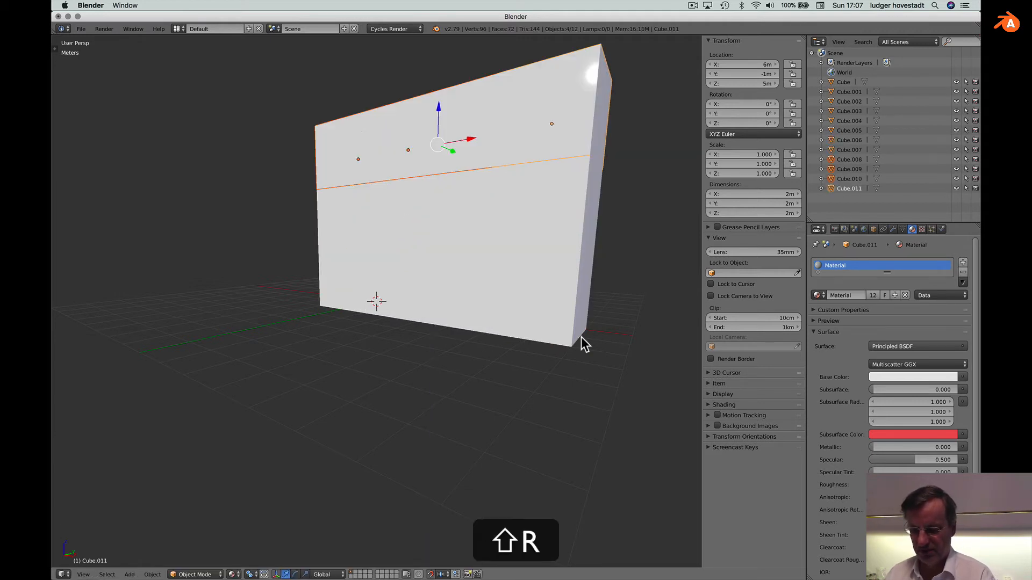
- Select every cube in the wall and delete them all to empty the scene
scroll(581, 337, right, 5)
scroll(582, 337, down, 3)
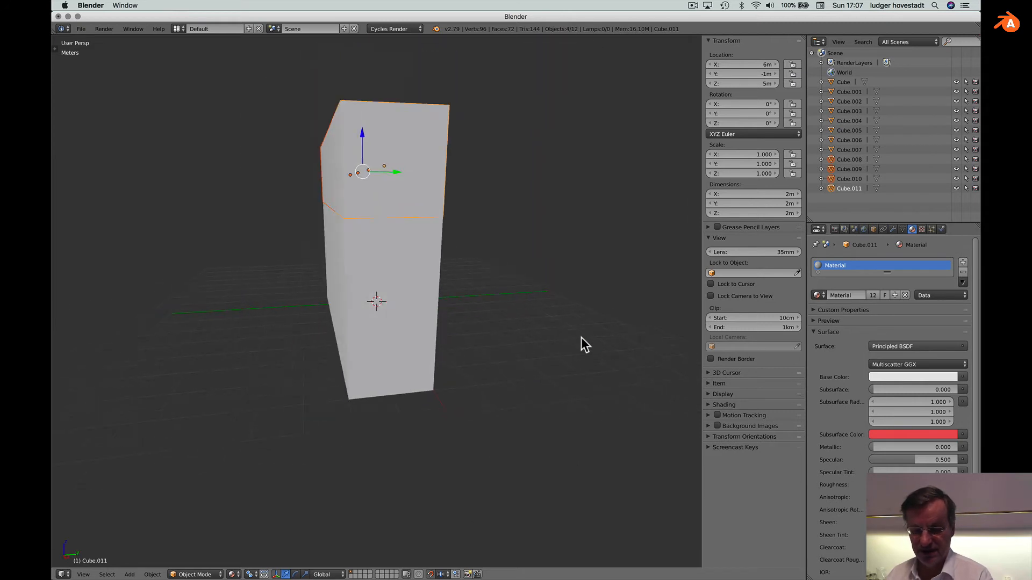
scroll(582, 338, left, 5)
scroll(581, 337, right, 4)
scroll(581, 337, right, 2)
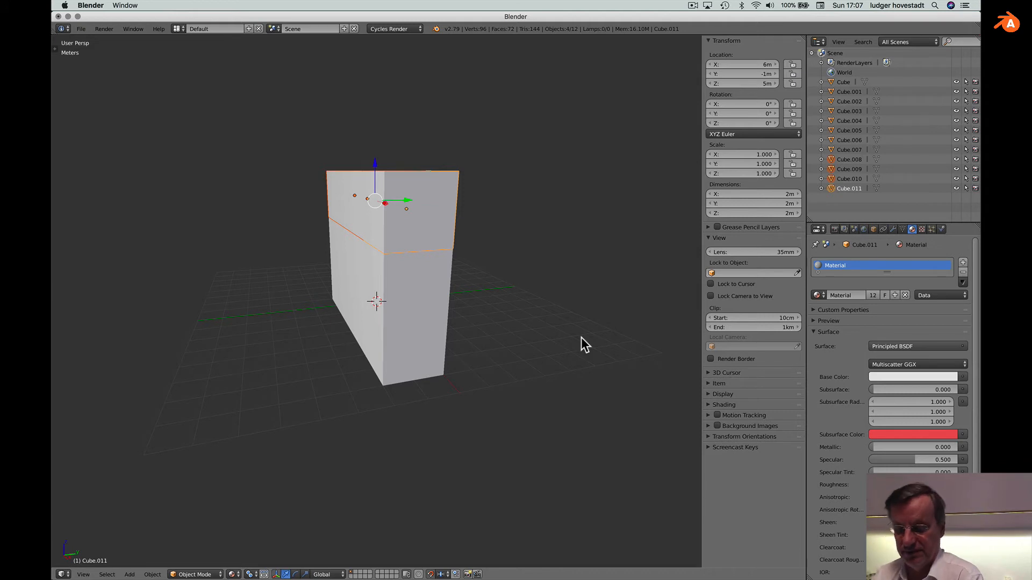
scroll(582, 338, left, 5)
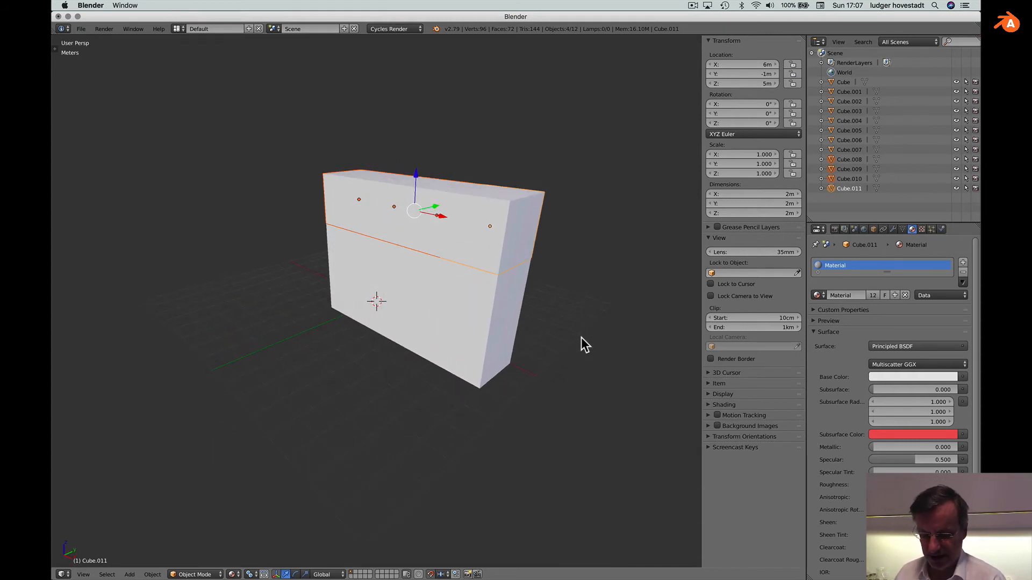
key(a)
key(a)
key(x)
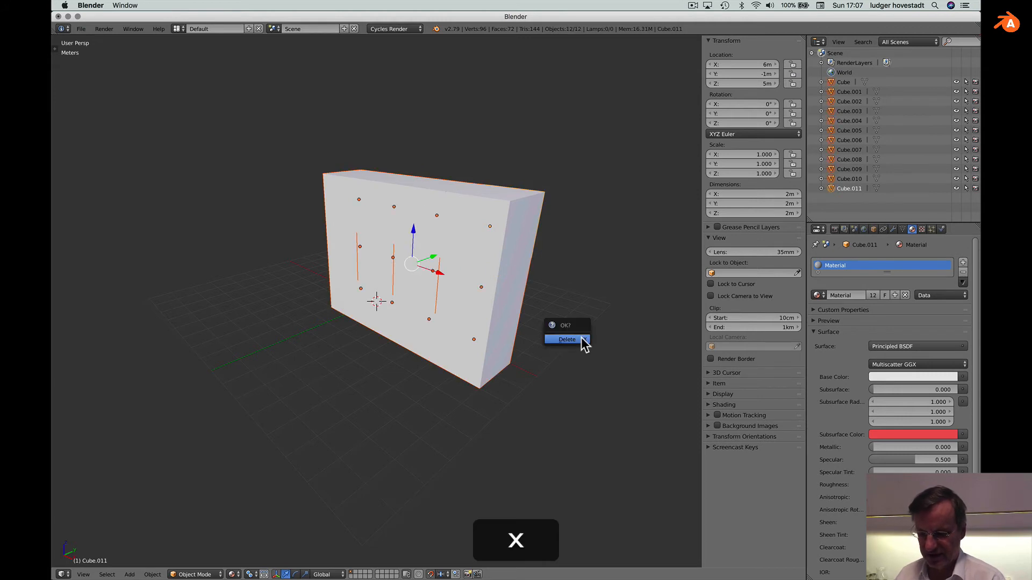
key(Return)
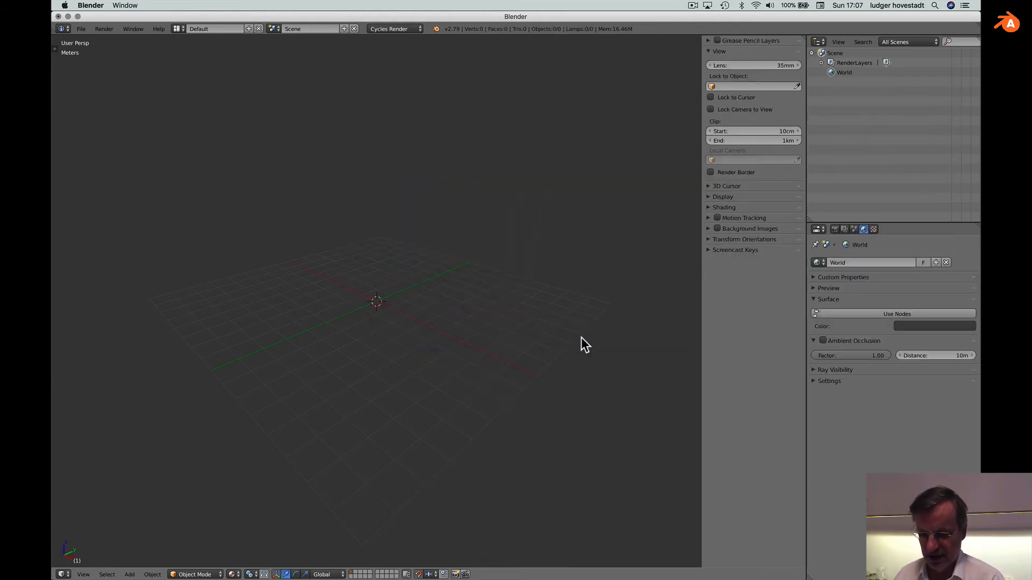
- Add a cube mesh at the origin and scale it by 2 along X
key(shift+a)
mouse_move(430, 305)
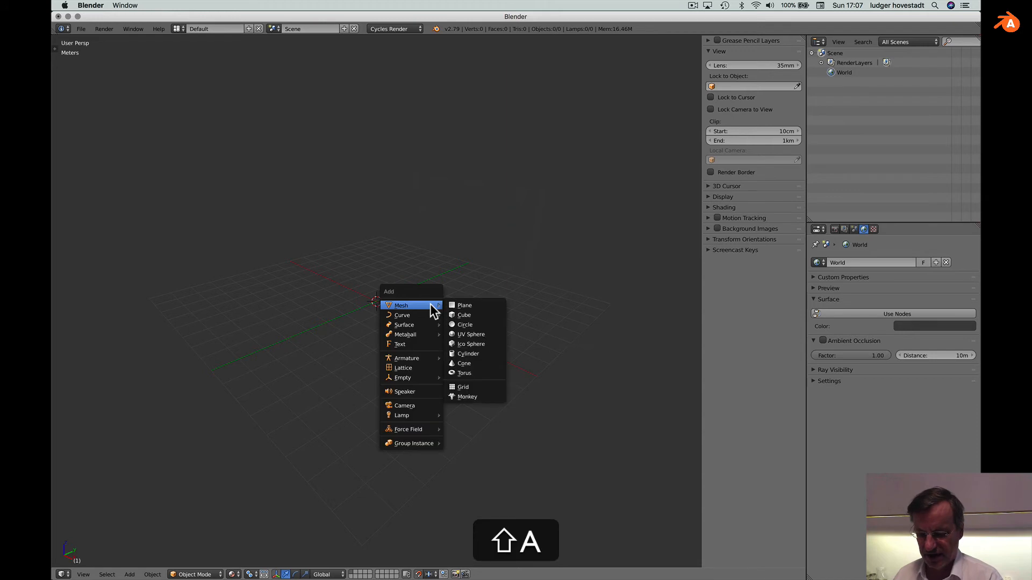
click(456, 316)
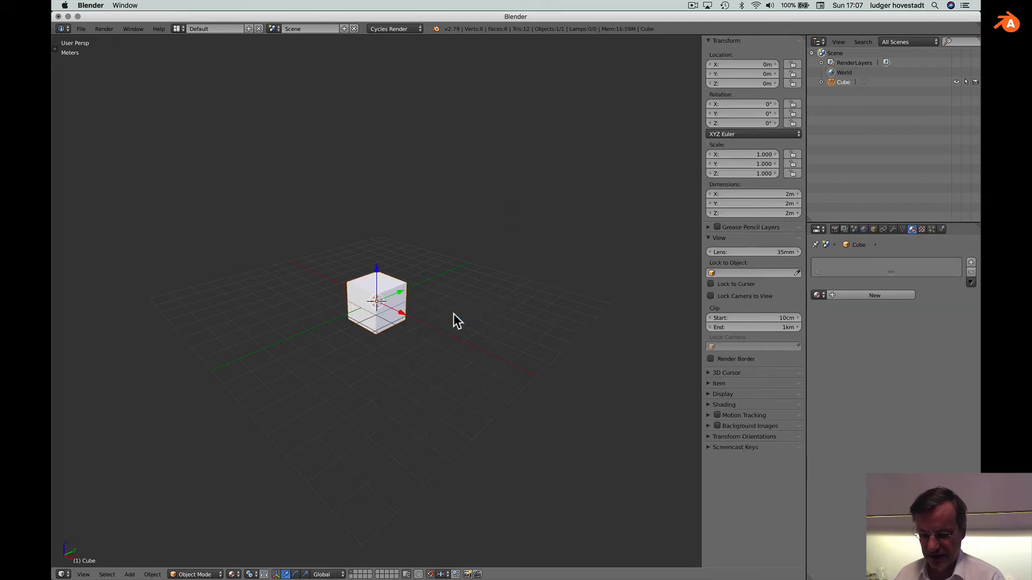
key(s)
key(x)
key(2)
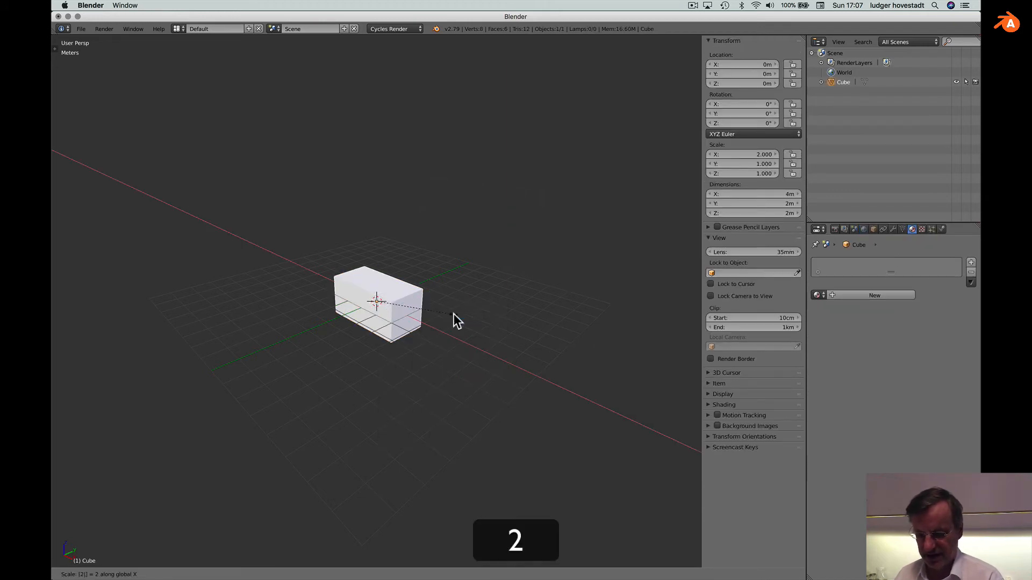
key(Return)
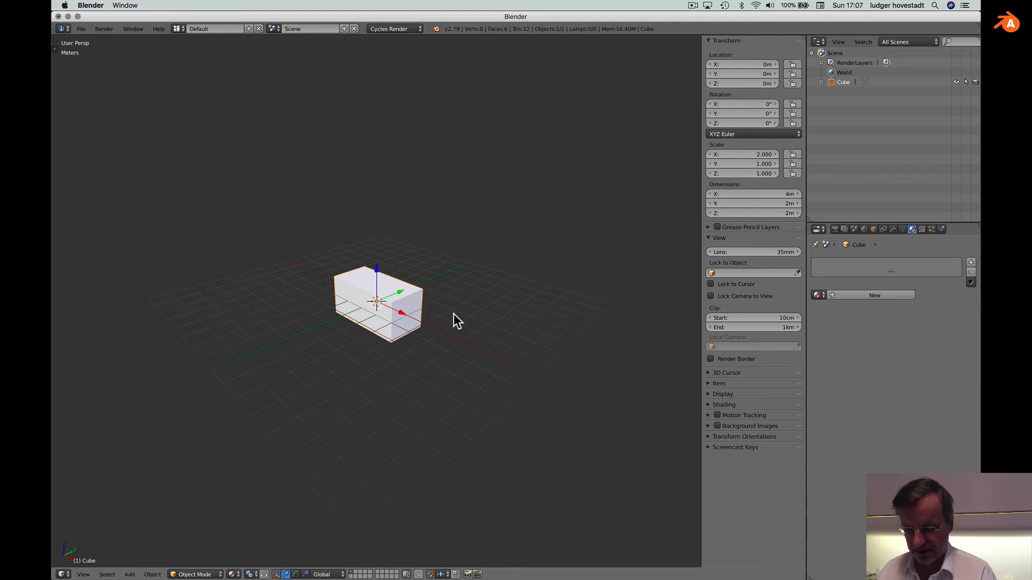
- Give the block a new material and set its surface shader to Principled BSDF
click(863, 295)
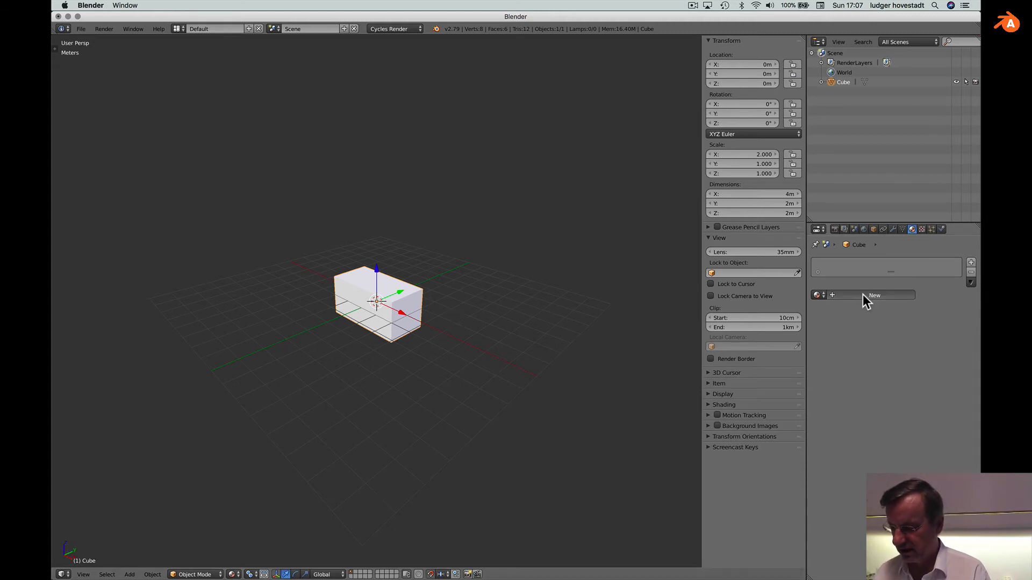
click(897, 347)
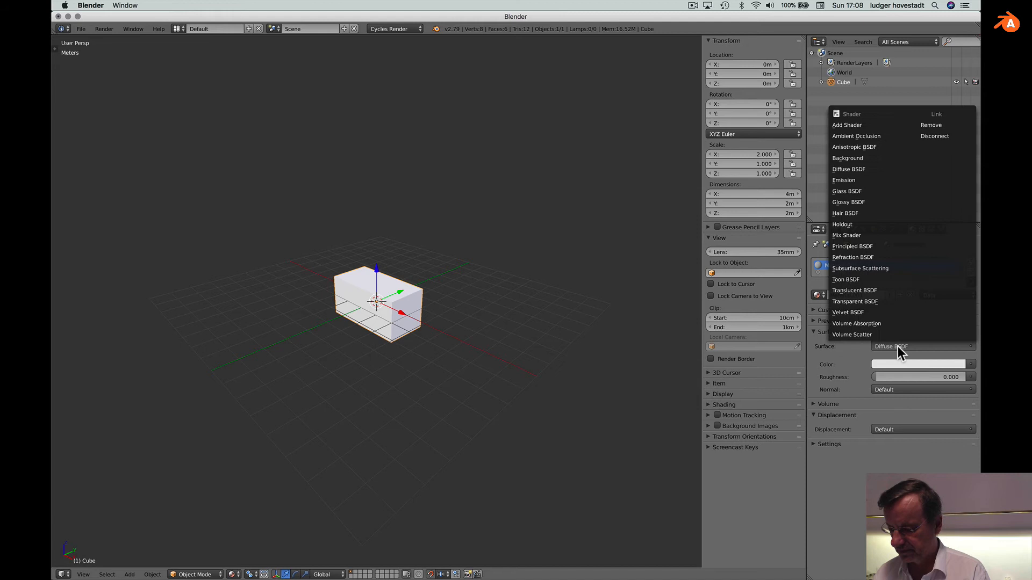
click(884, 249)
click(499, 310)
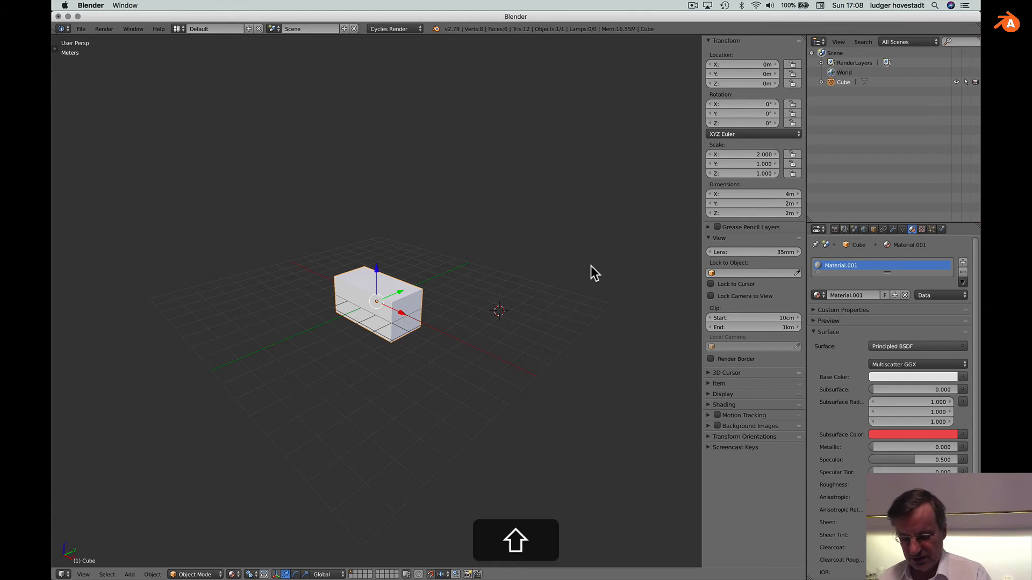
- Duplicate the block and offset the copy -4 m along X
key(shift+d)
text(x-4)
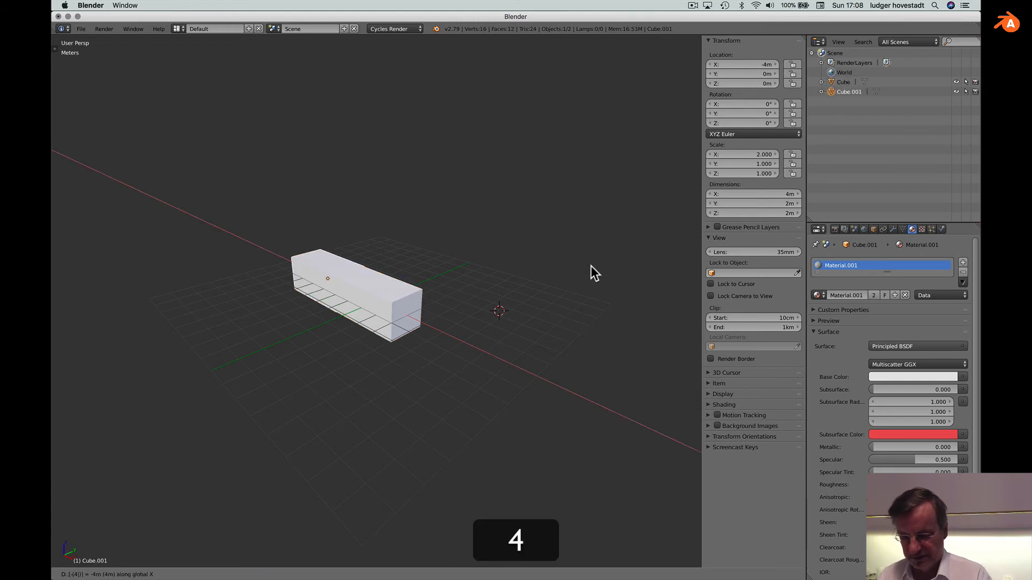
key(Return)
key(super+Return)
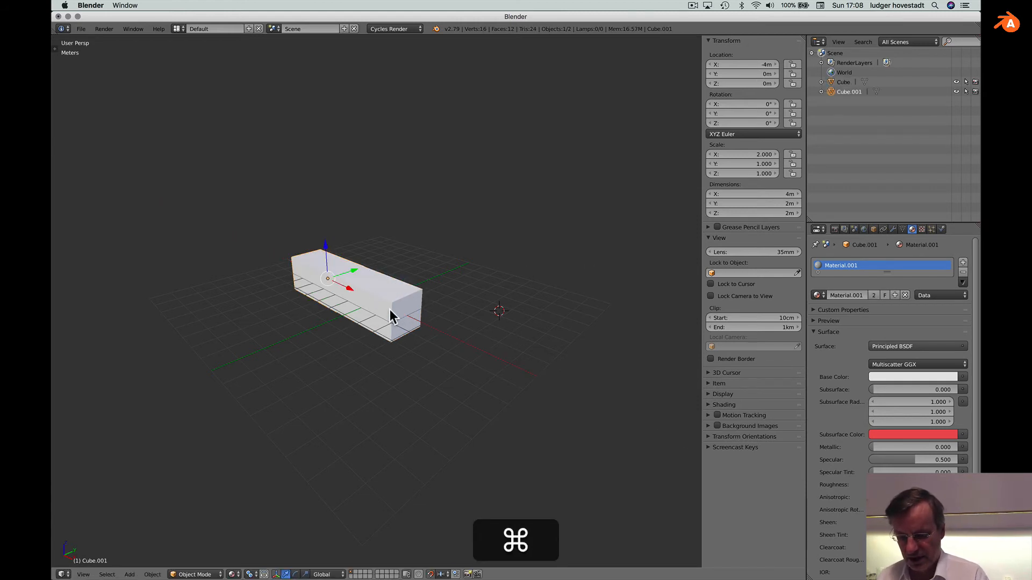
- Select the original block at the origin and duplicate it 4 m along X
right_click(390, 310)
key(shift+d)
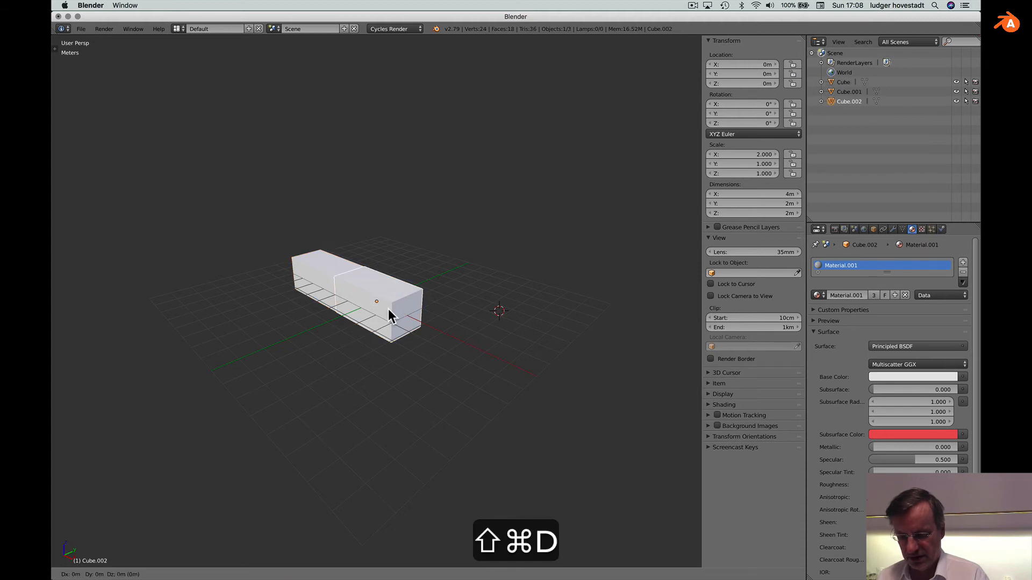
key(x)
key(4)
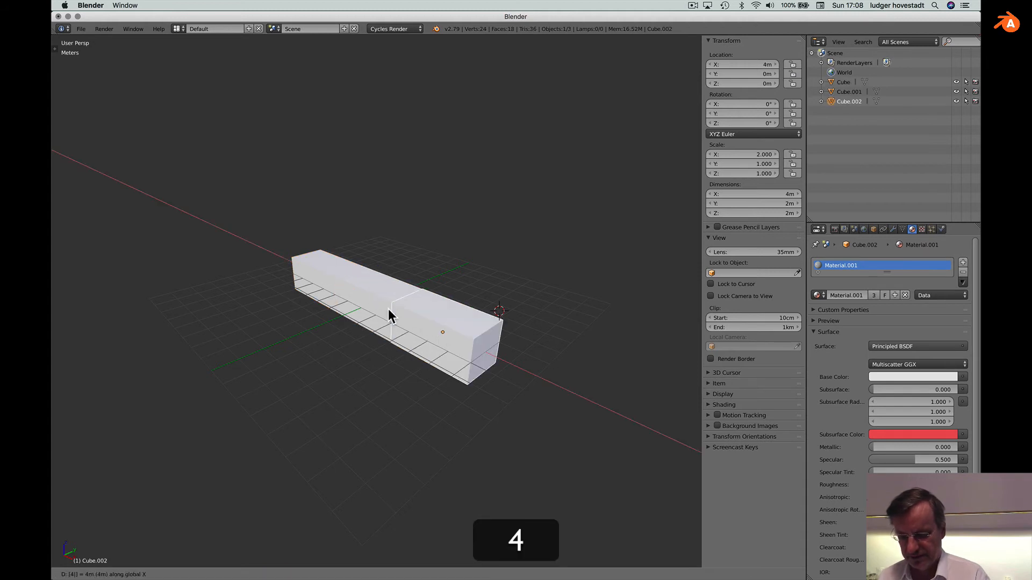
key(Return)
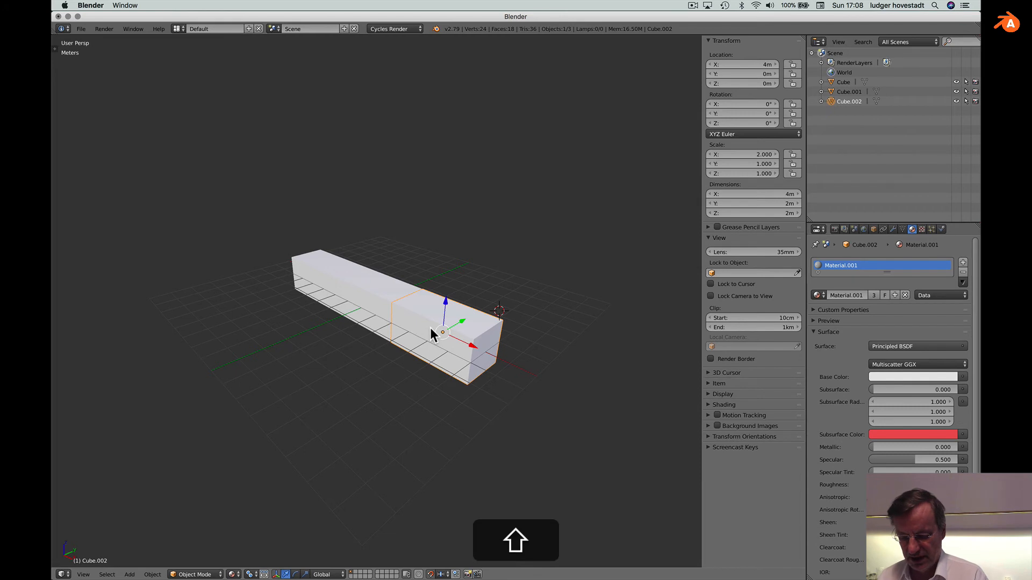
- Duplicate the block at the positive X end 2 m up along Z, and shift the copy -2 m along X
key(shift+d)
key(z)
key(2)
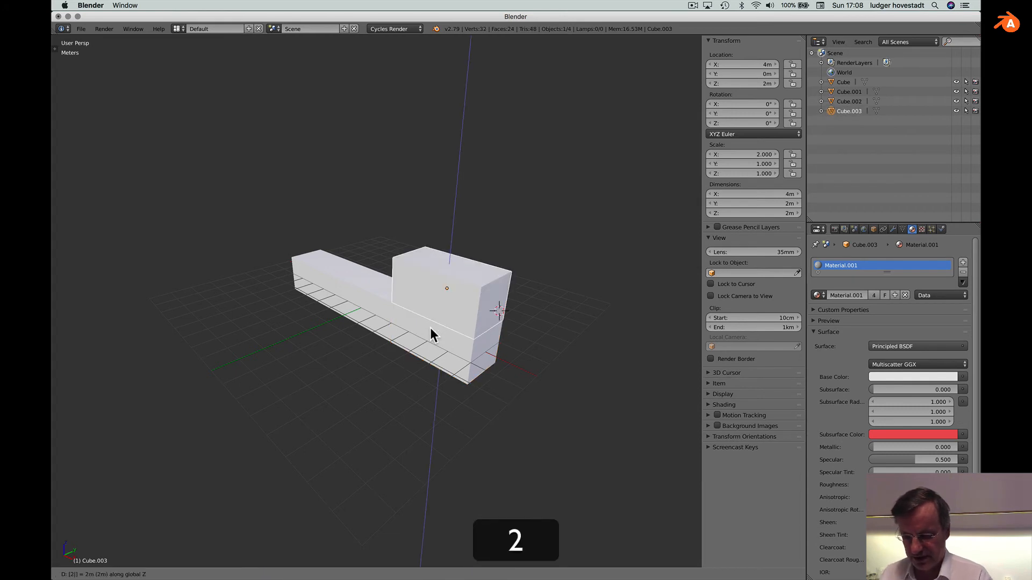
key(Return)
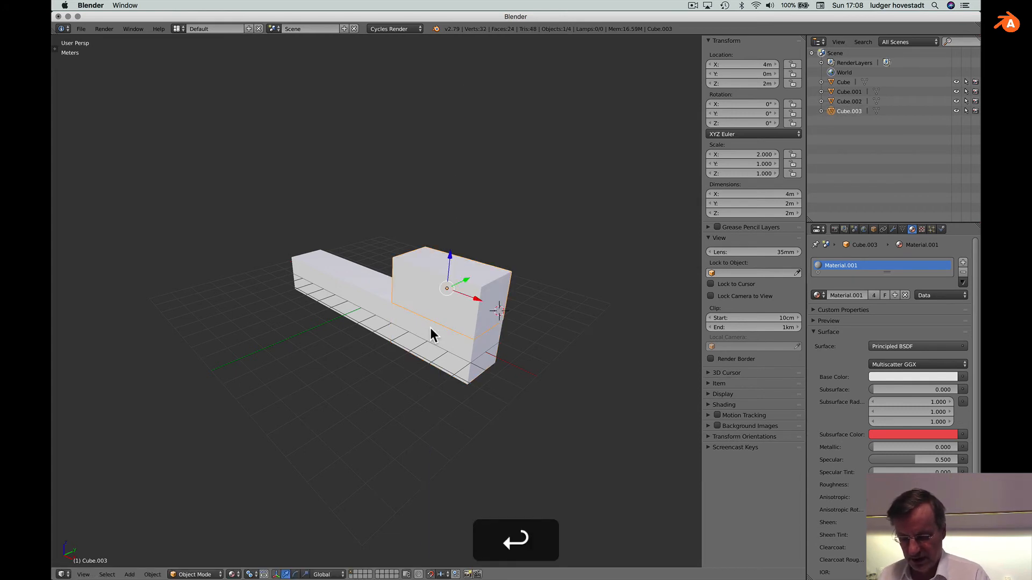
key(g)
key(x)
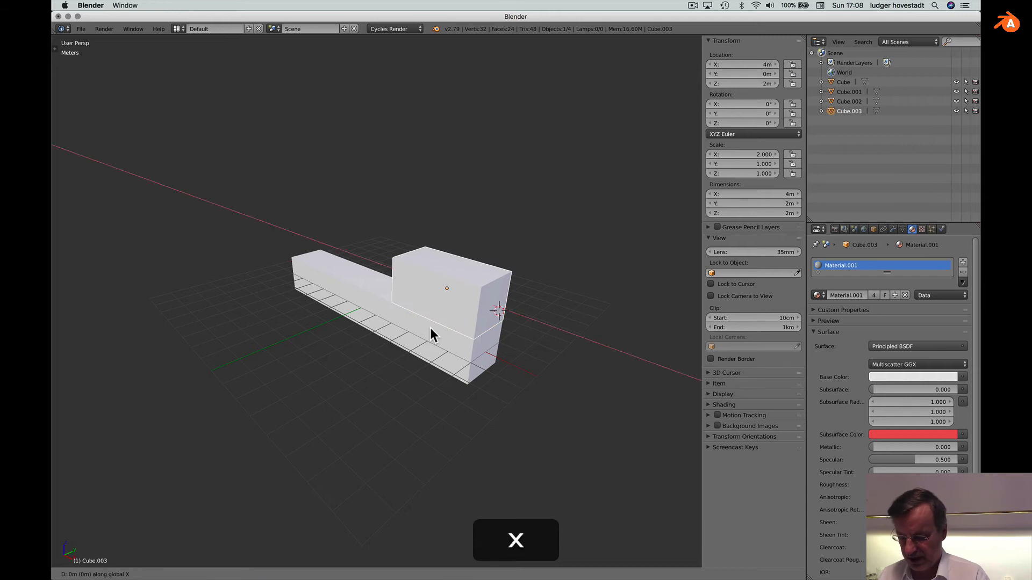
key(minus)
key(2)
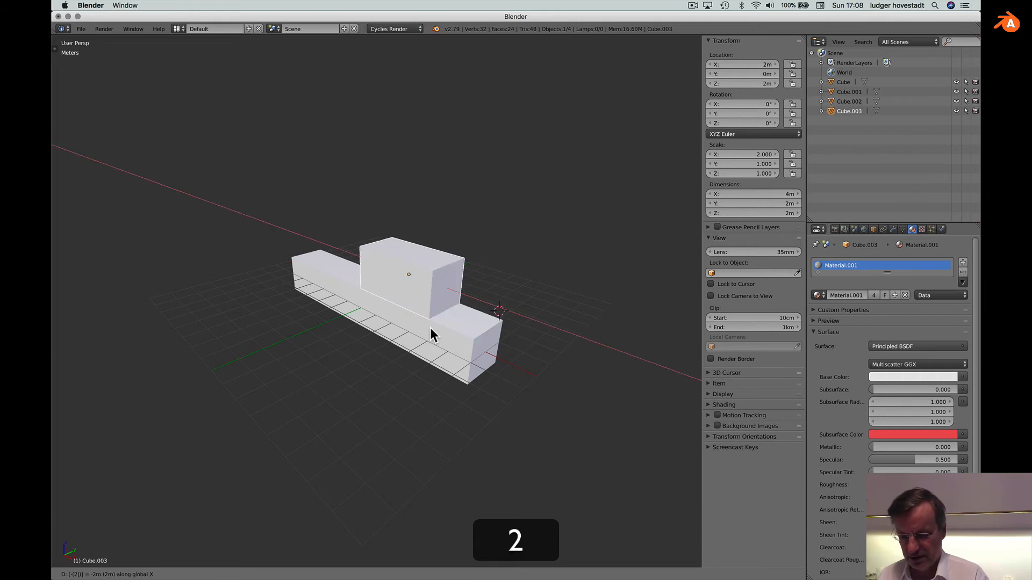
key(Return)
key(shift+Return)
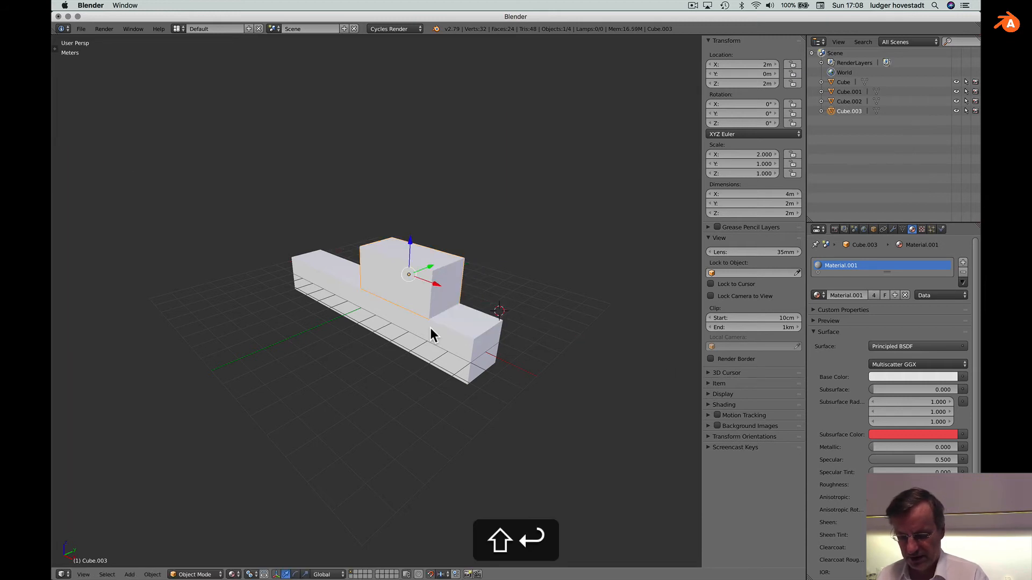
- Duplicate the upper block and offset the copy -4 m along X to continue the second layer
key(shift+d)
key(x)
key(minus)
key(4)
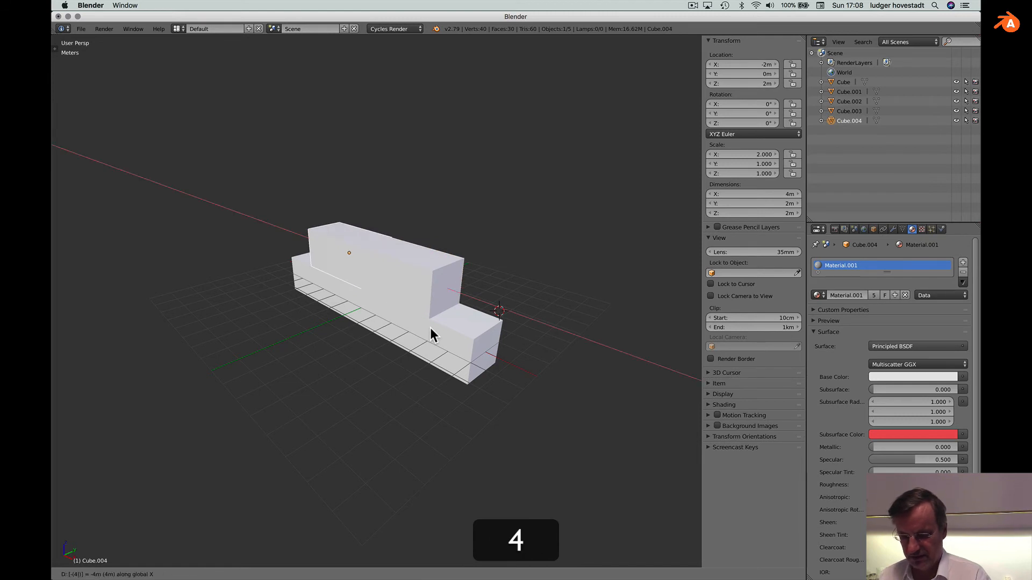
key(Return)
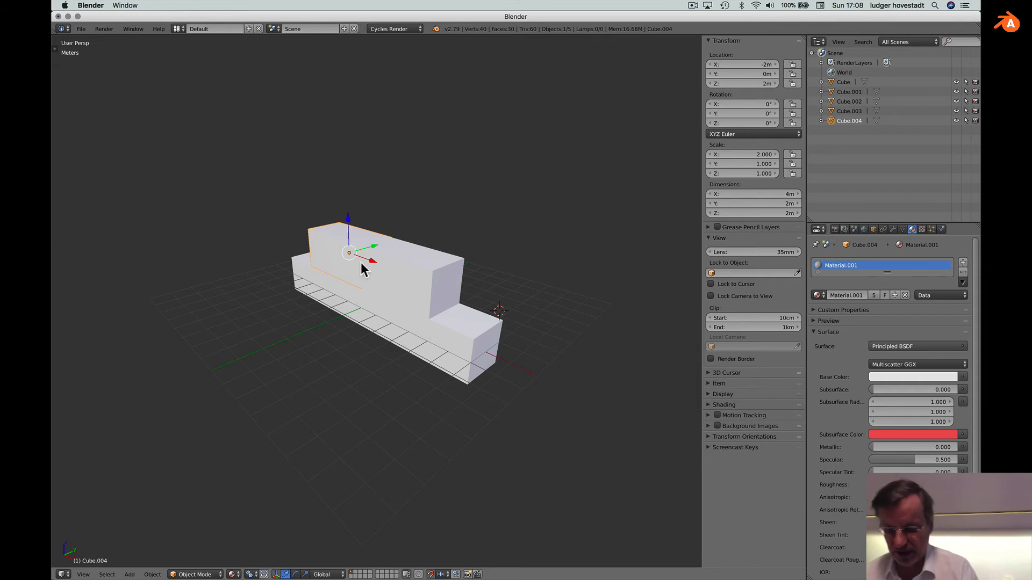
- Select the upper block nearer the positive X end and try moving it along the X and Y axes with the manipulator
right_click(424, 273)
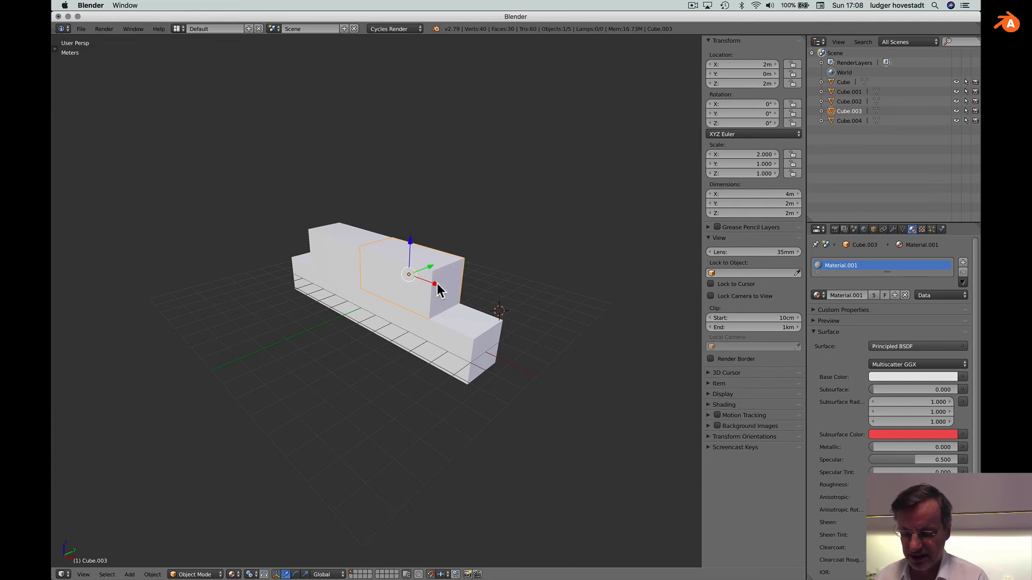
mouse_move(437, 286)
mouse_down()
mouse_move(480, 318)
mouse_move(426, 282)
mouse_move(477, 311)
mouse_move(427, 282)
mouse_move(444, 289)
mouse_up()
scroll(444, 289, right, 3)
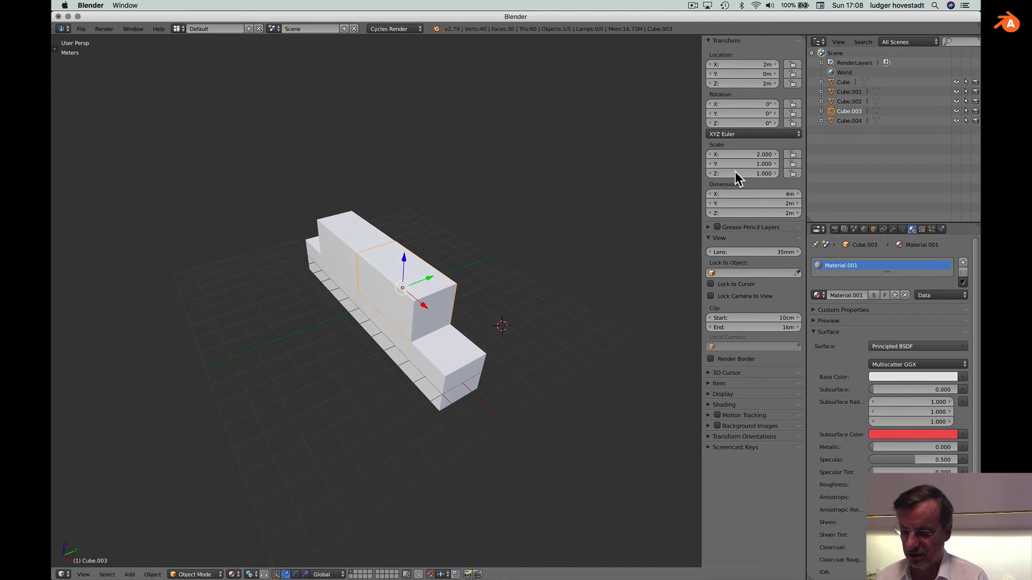
scroll(426, 333, down, 1)
scroll(426, 333, down, 1)
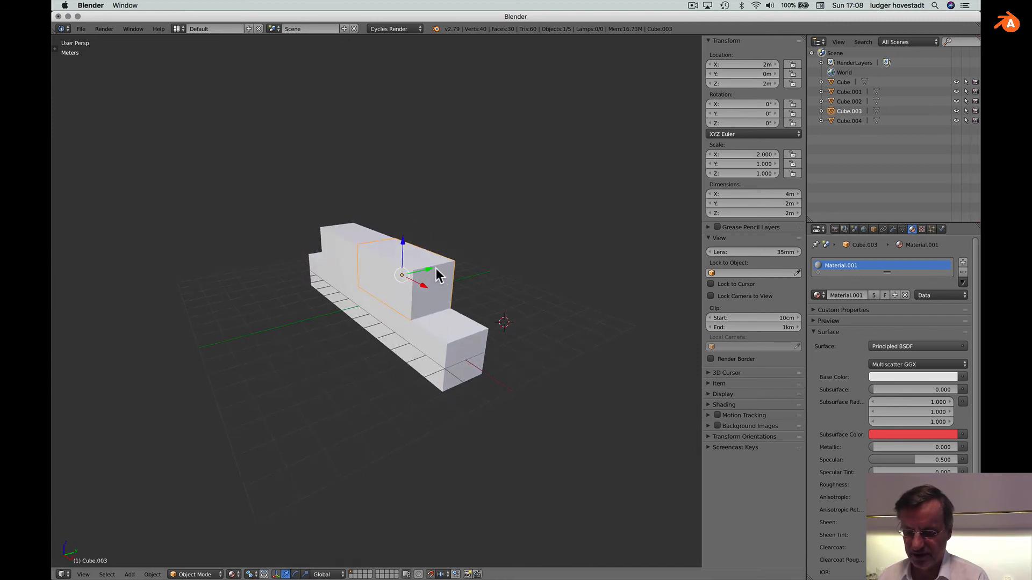
mouse_move(438, 277)
mouse_down()
mouse_move(427, 269)
mouse_move(373, 290)
mouse_move(433, 276)
mouse_up()
- Try rotating the selected upper block freely and about the global Z axis, and undo the rotation
scroll(507, 315, right, 3)
scroll(508, 313, right, 5)
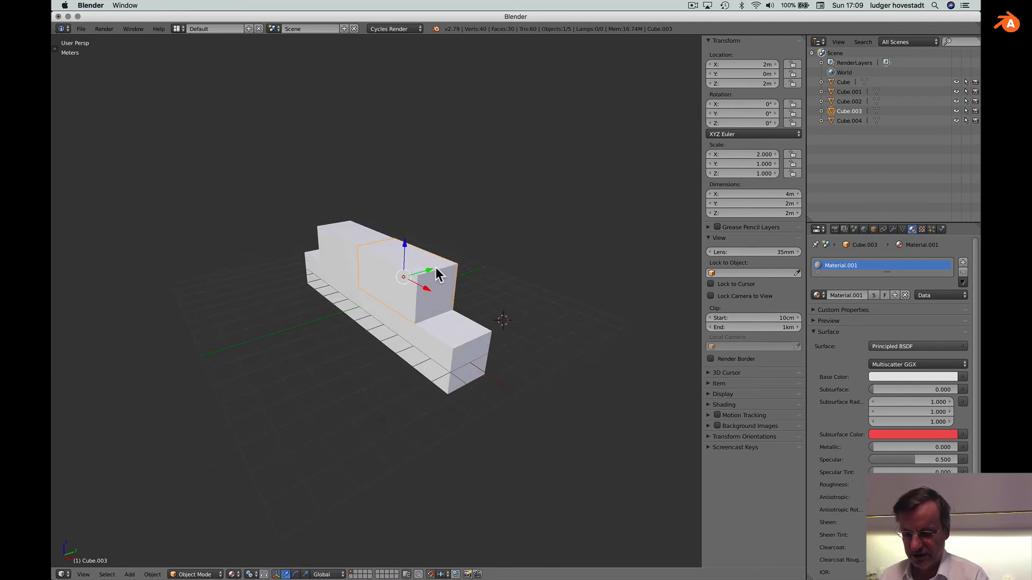
key(r)
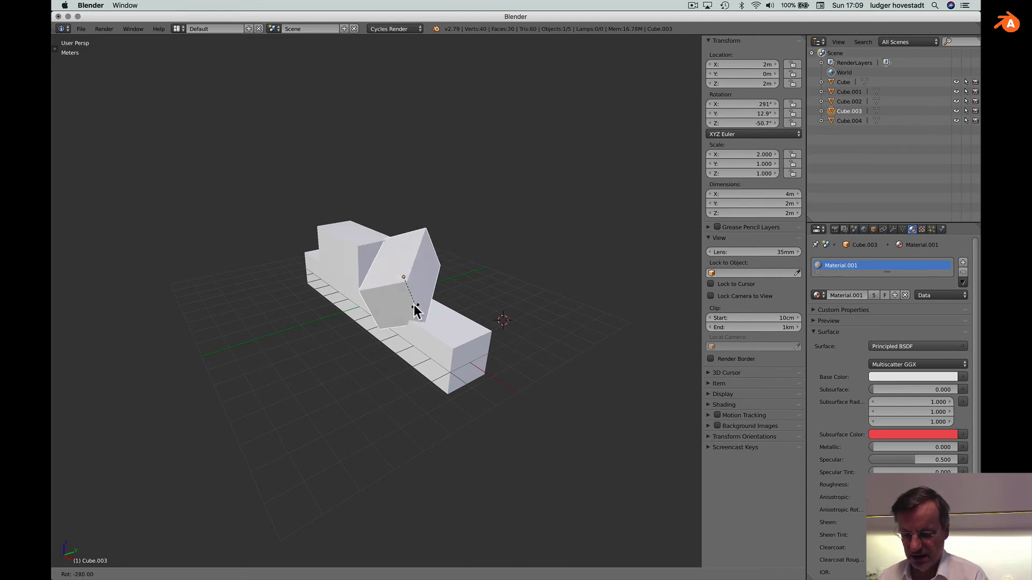
key(z)
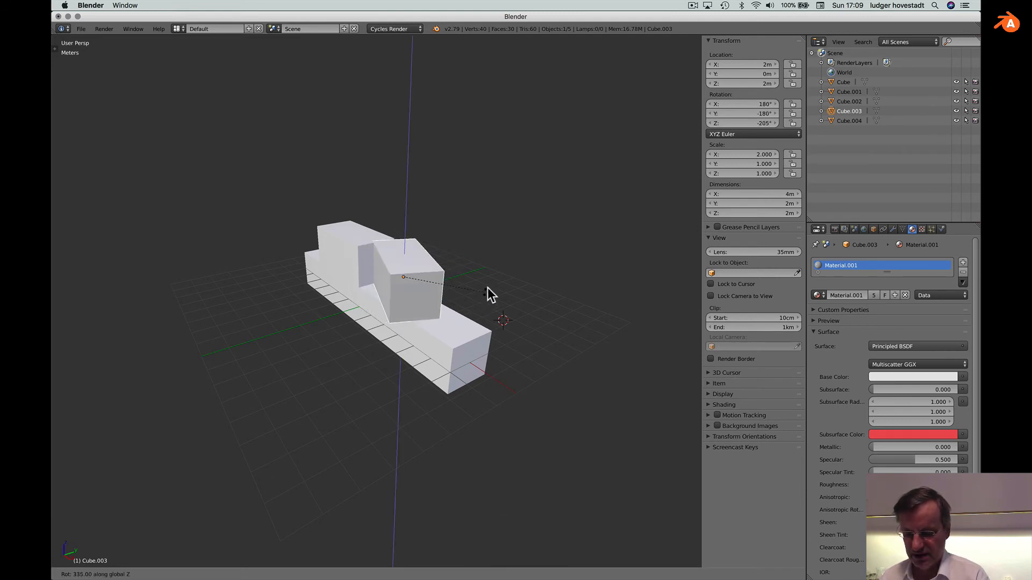
click(504, 268)
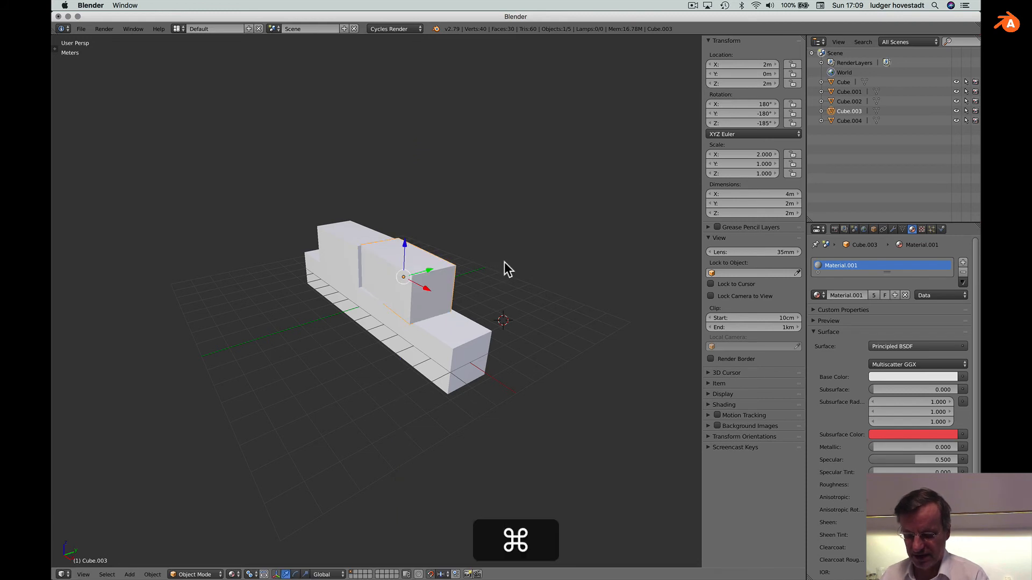
key(super+z)
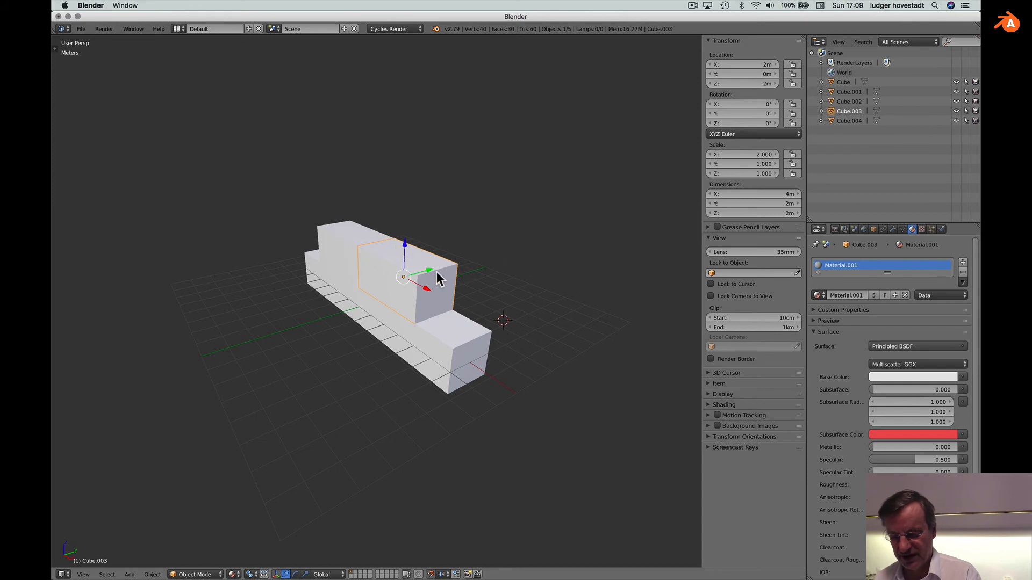
- Rotate the selected upper block 90° about Z and move it to X -5 m, Y -1 m at the wall's negative X end
key(r)
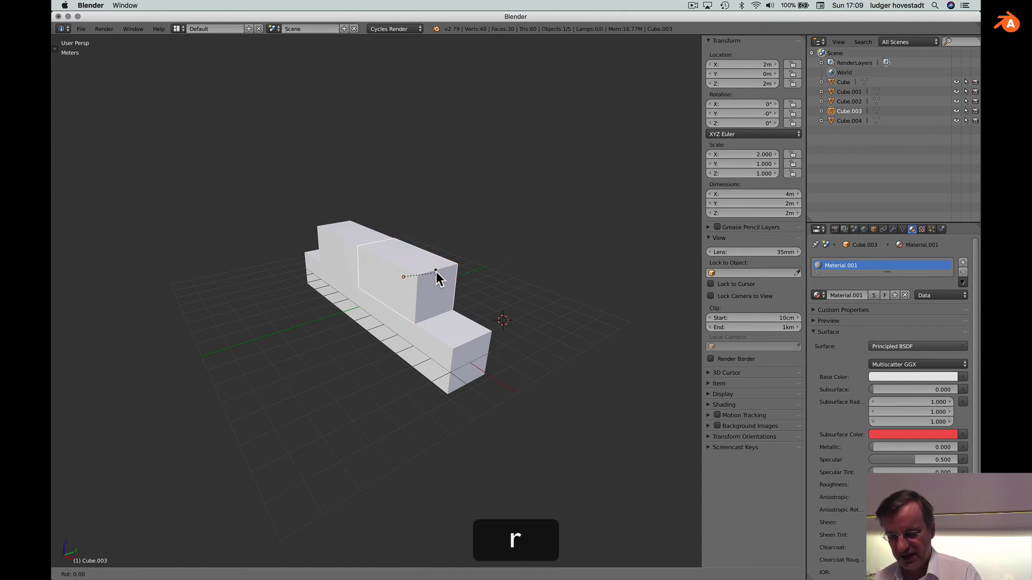
key(z)
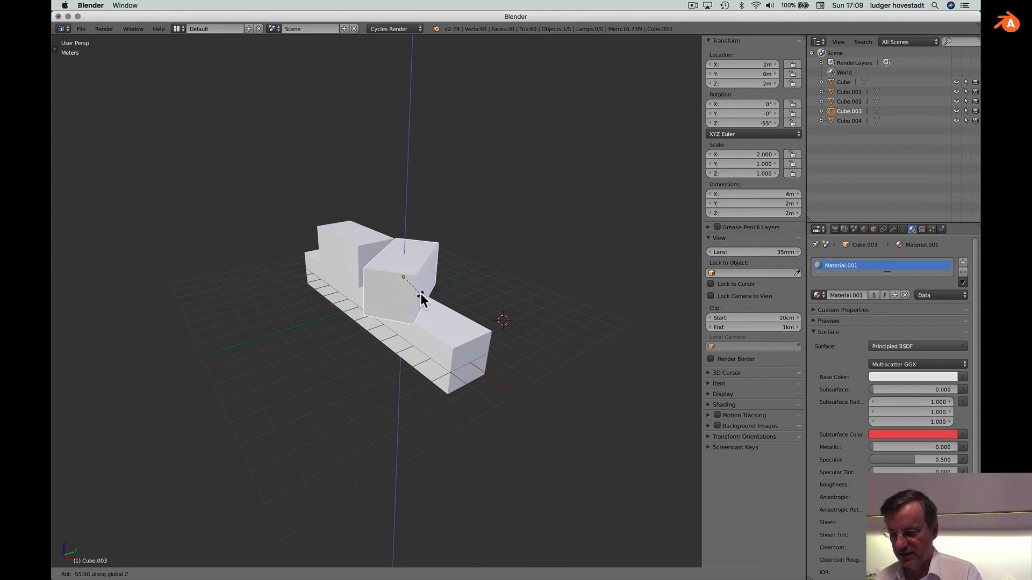
key(ctrl)
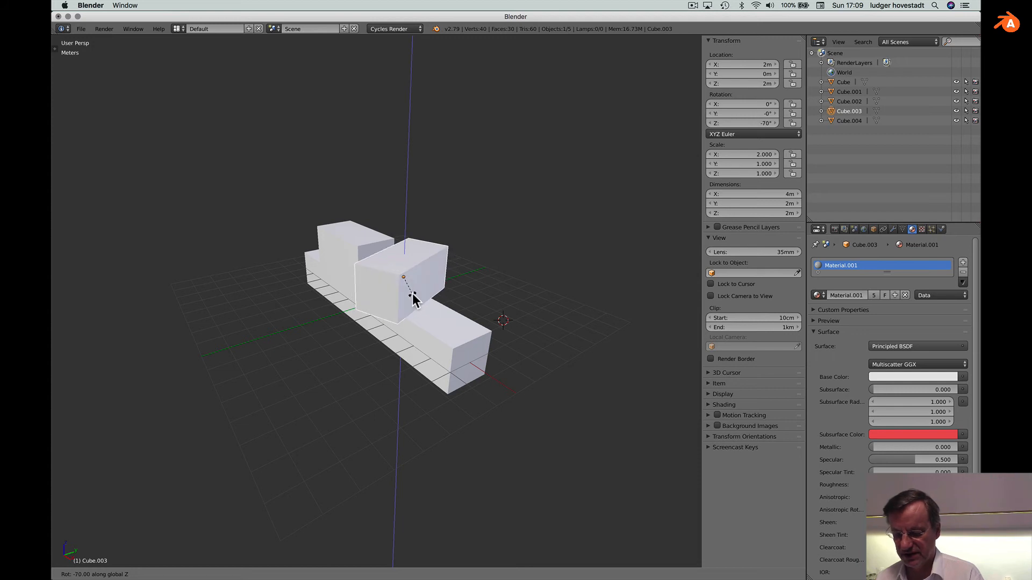
text(90)
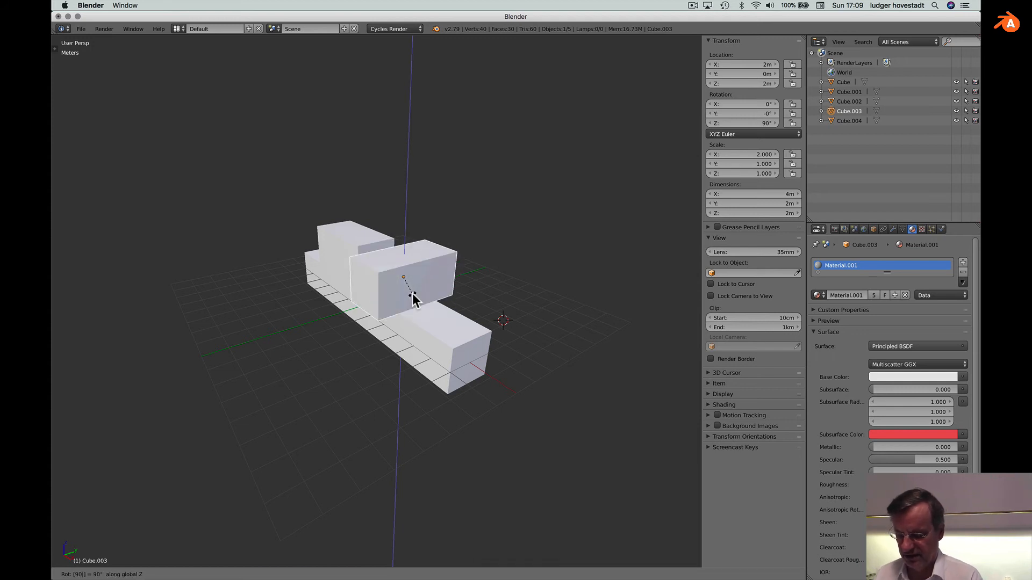
key(Return)
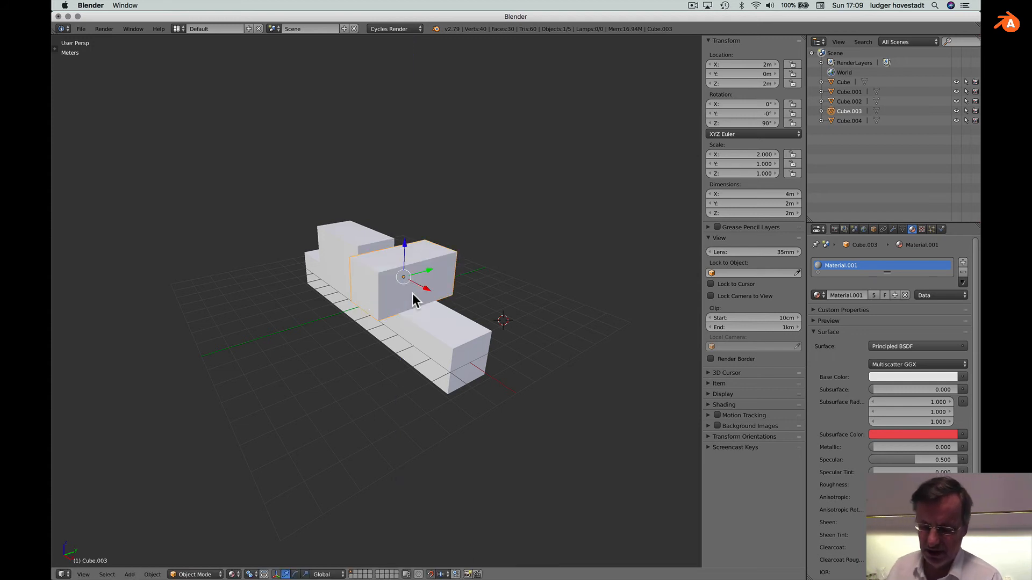
drag(431, 269, 335, 247)
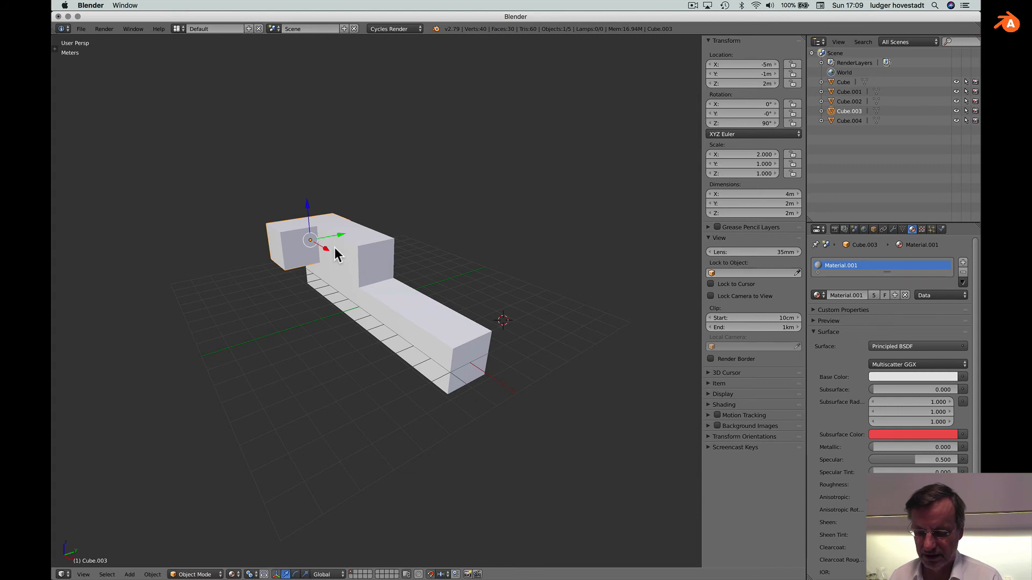
- Duplicate the rotated corner block, shift the copy -2 m along Y and lower it to Z 0 m
scroll(334, 247, left, 10)
scroll(334, 247, down, 5)
scroll(334, 247, right, 8)
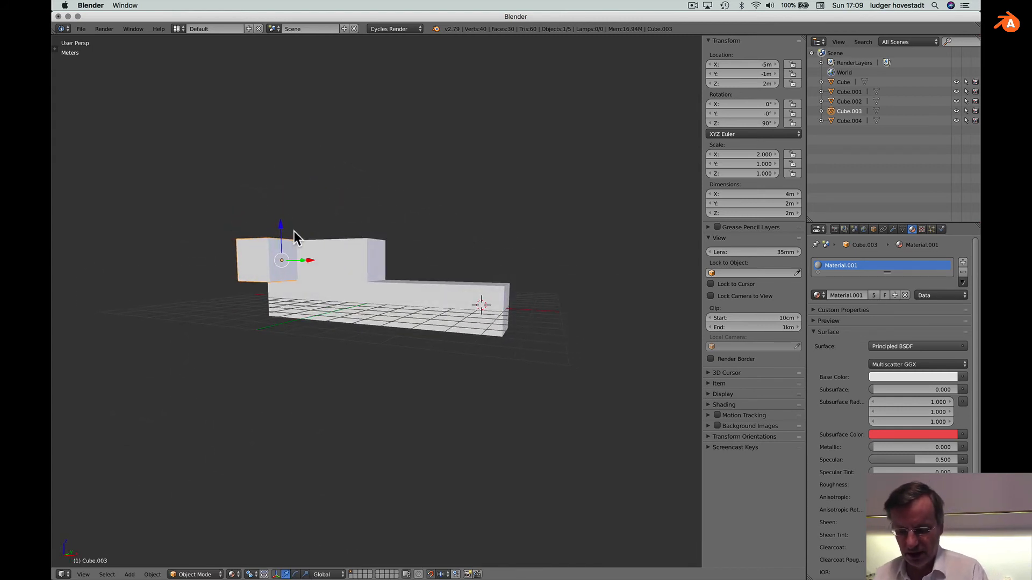
key(shift+d)
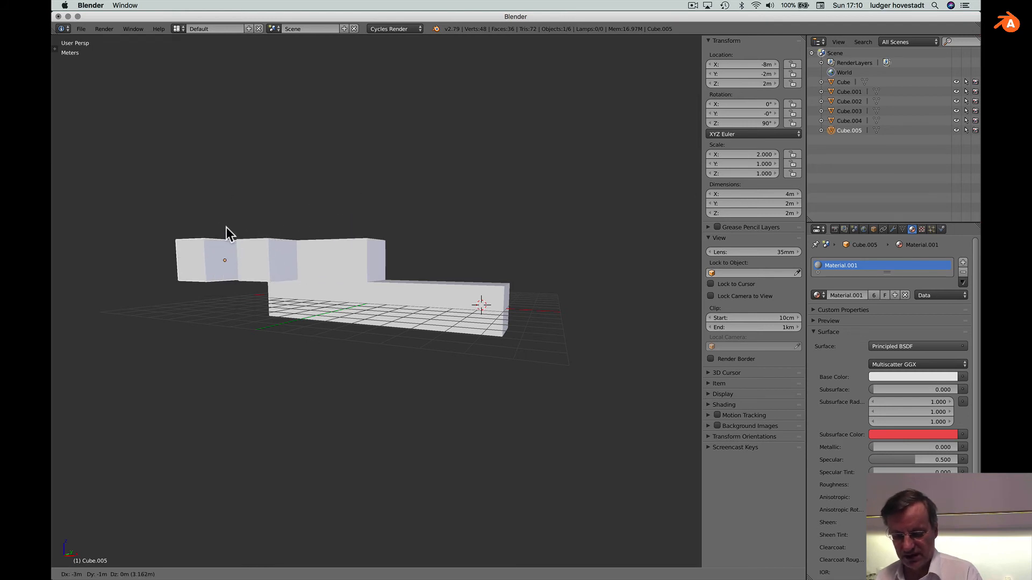
key(y)
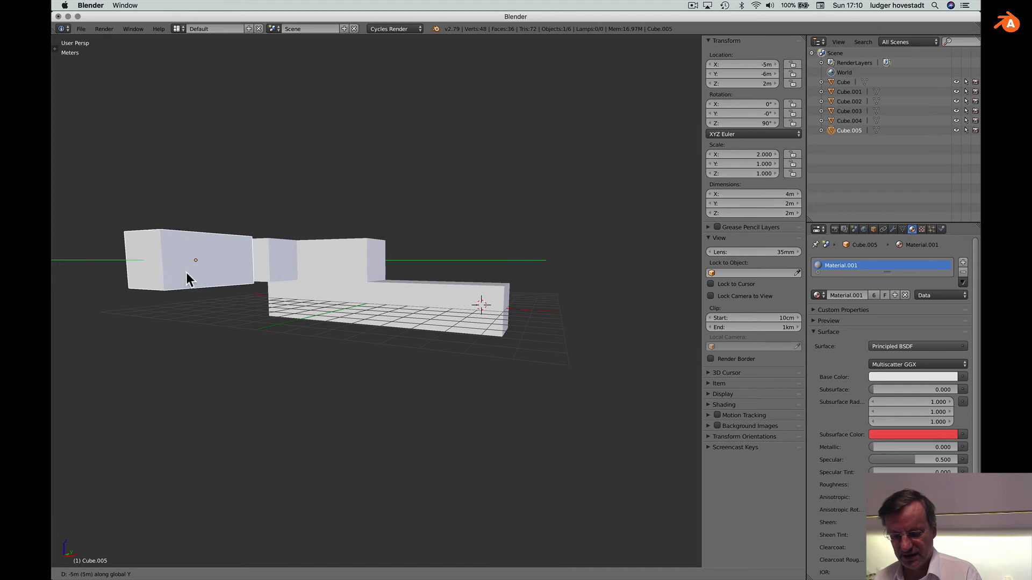
click(212, 260)
drag(216, 227, 279, 289)
- Duplicate the lowered side block 4 m up along Z and move the copy to Y -1 m above the corner
scroll(279, 289, up, 5)
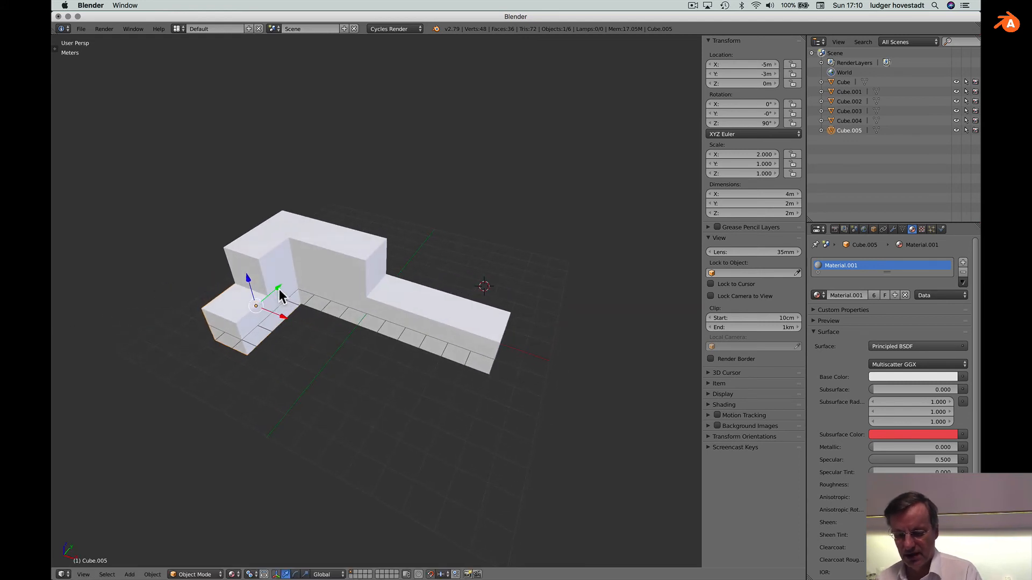
key(shift)
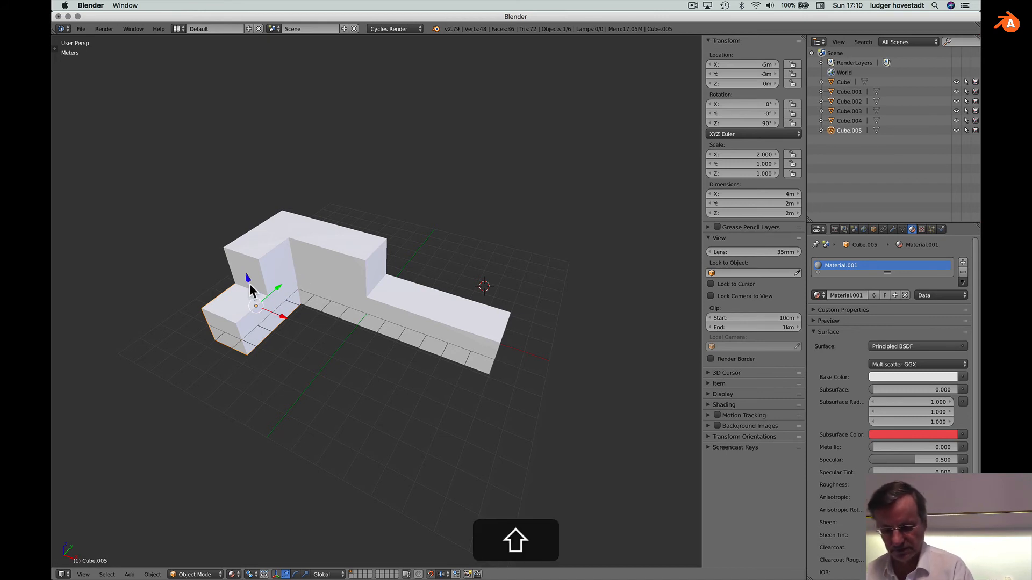
key(shift+d)
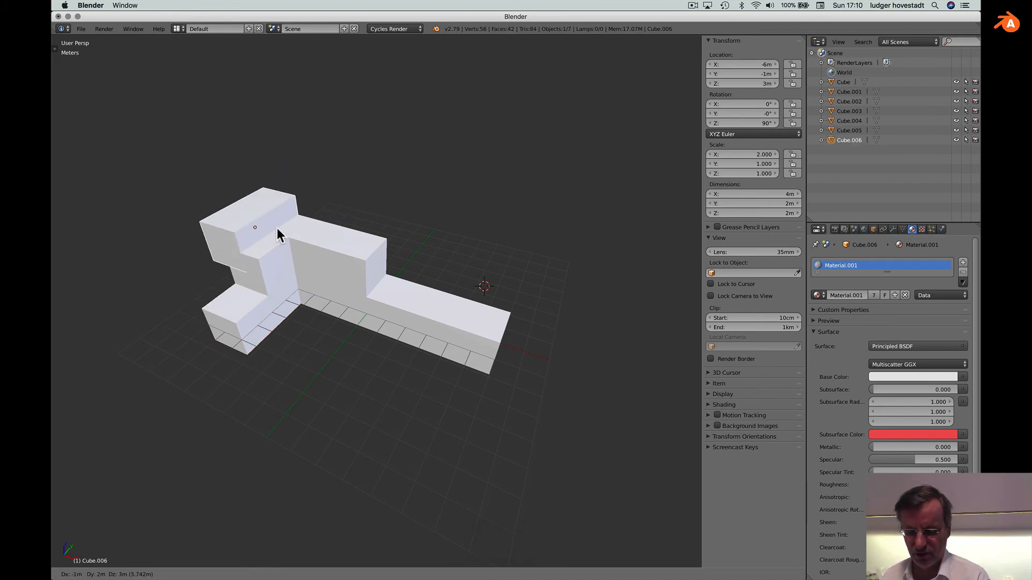
key(z)
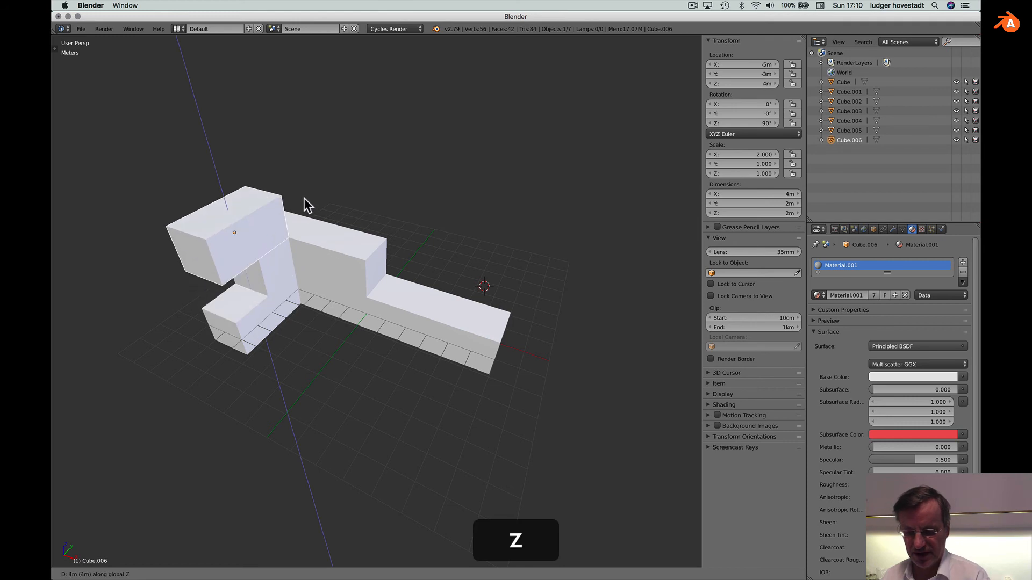
click(306, 205)
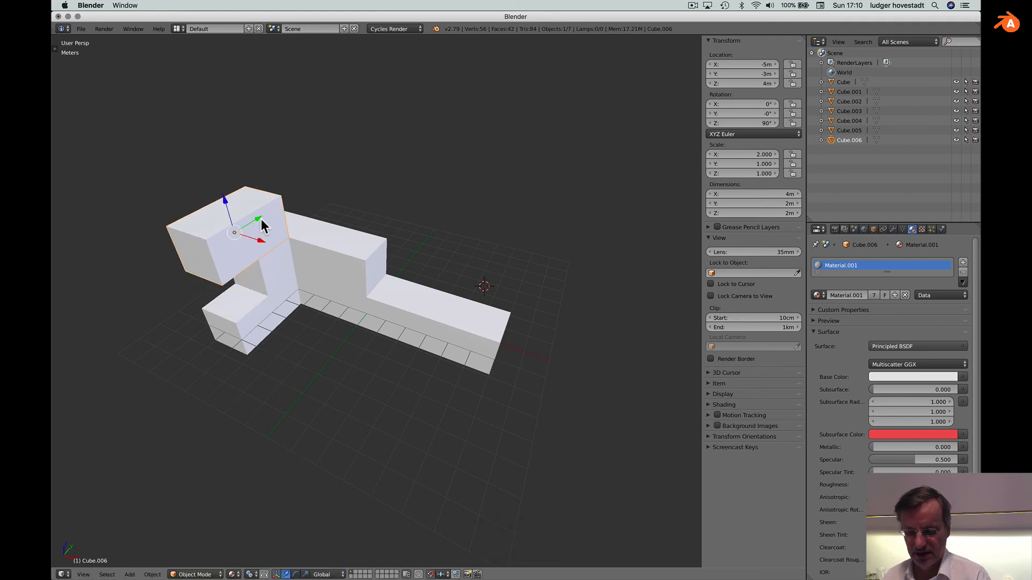
drag(260, 218, 290, 197)
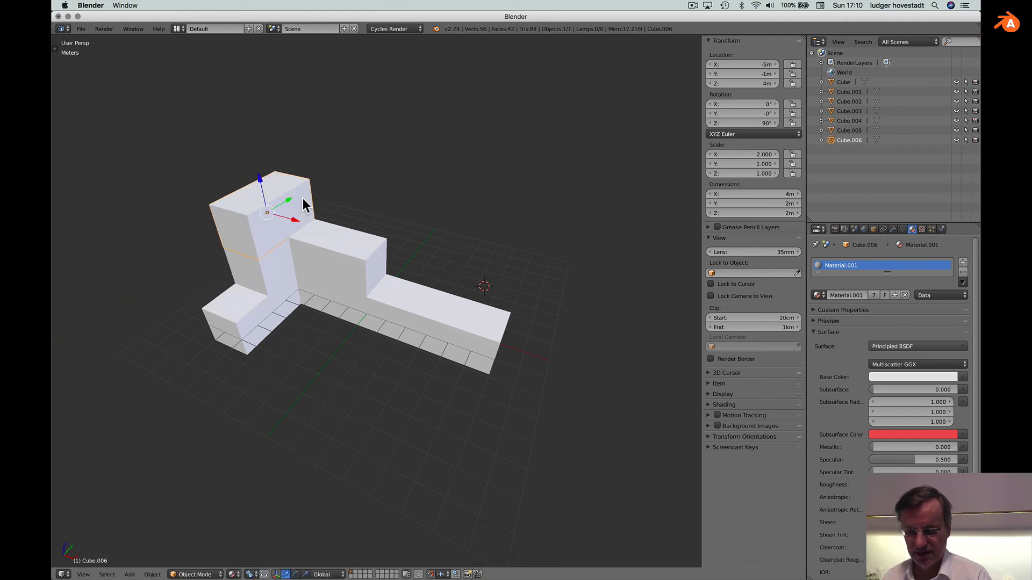
- Rotate the top block 90° about Z and slide it along positive X until it sits flush on the corner
text(r)
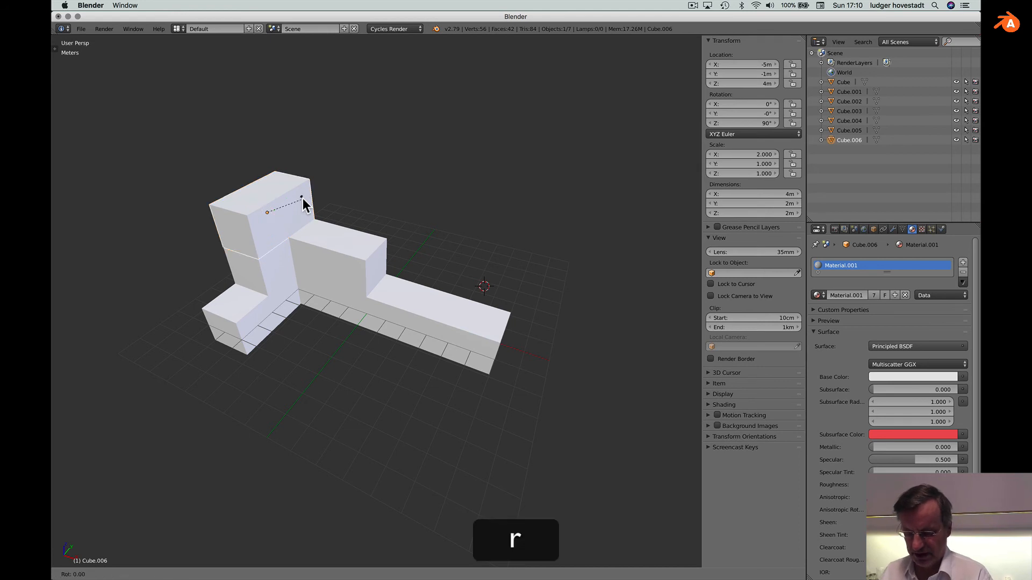
text(z90)
key(Return)
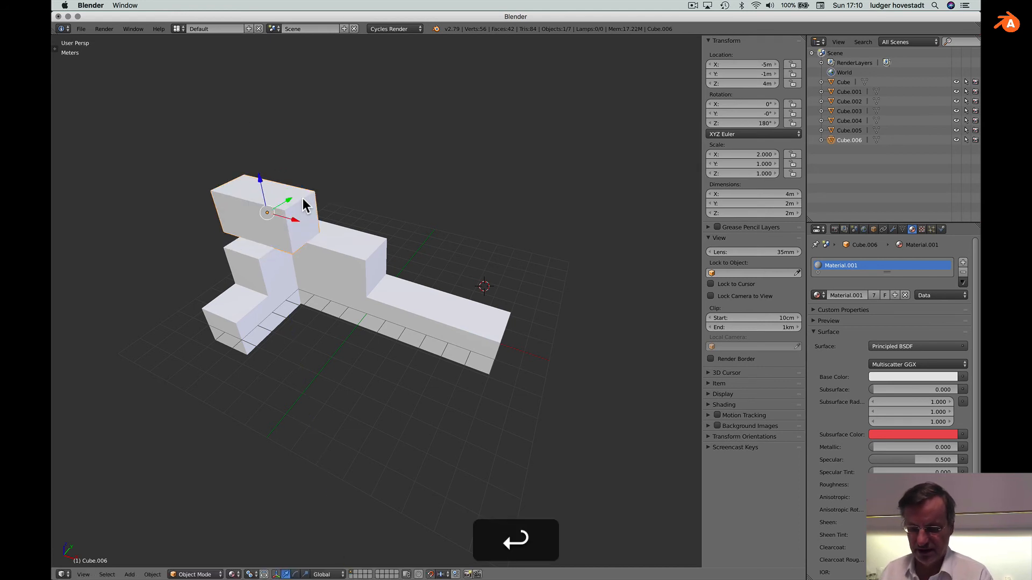
drag(285, 200, 336, 217)
- Select the bottom-row block at the positive X end and delete it
right_click(469, 323)
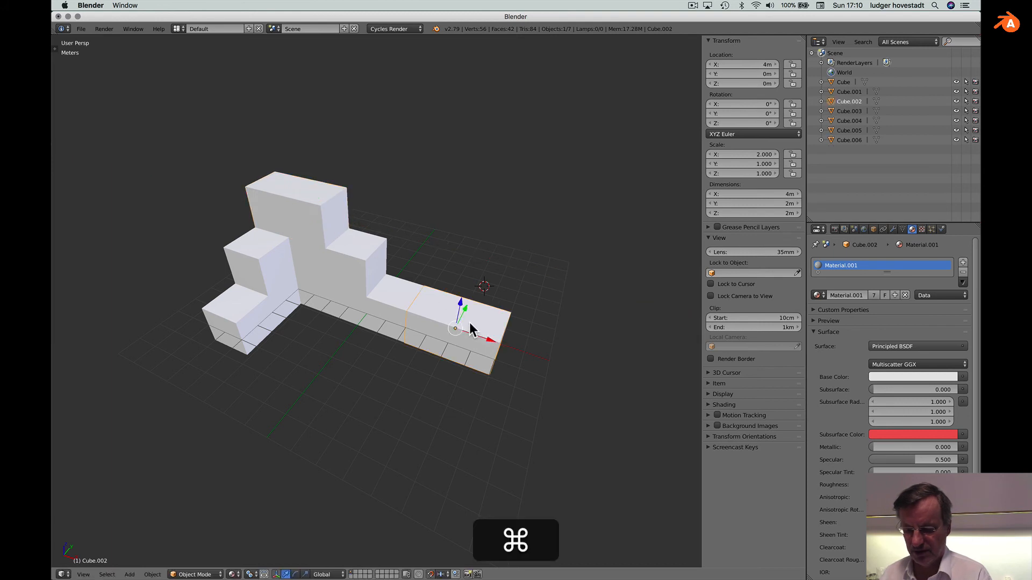
key(super+x)
key(Return)
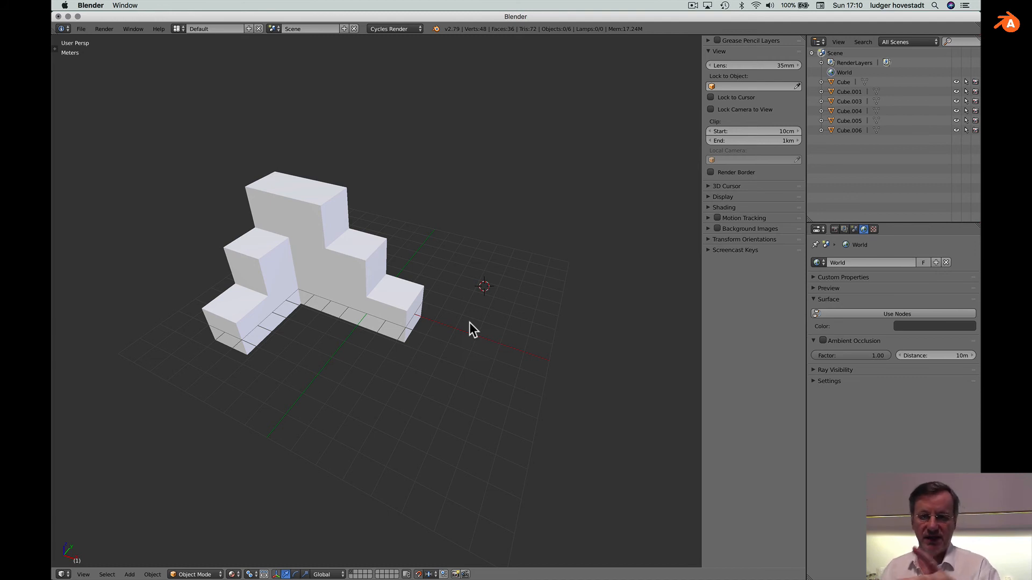
- Select all blocks and raise them together along Z until their undersides rest on the grid floor
scroll(469, 323, left, 10)
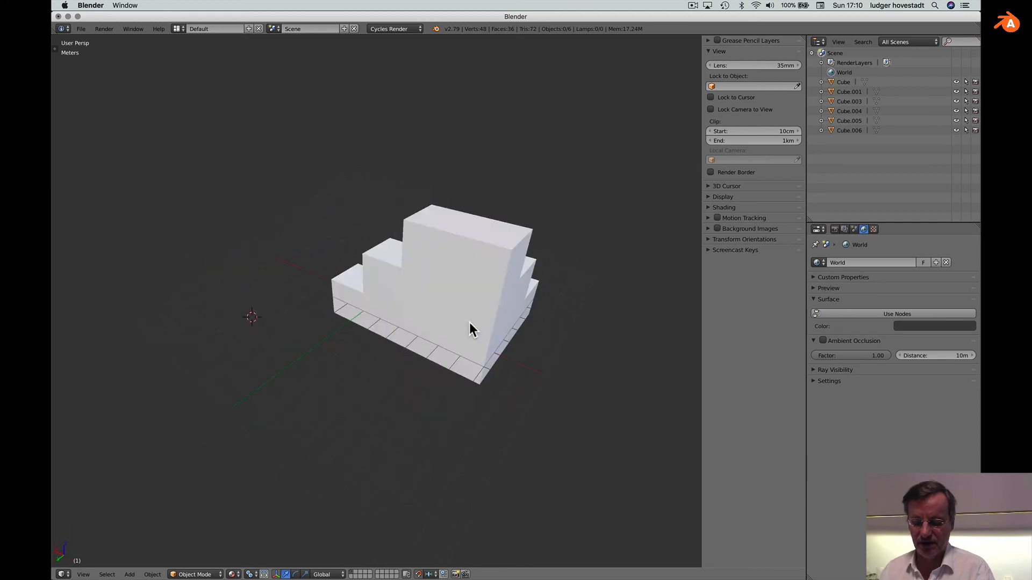
scroll(469, 322, down, 4)
scroll(469, 323, up, 6)
scroll(469, 323, left, 10)
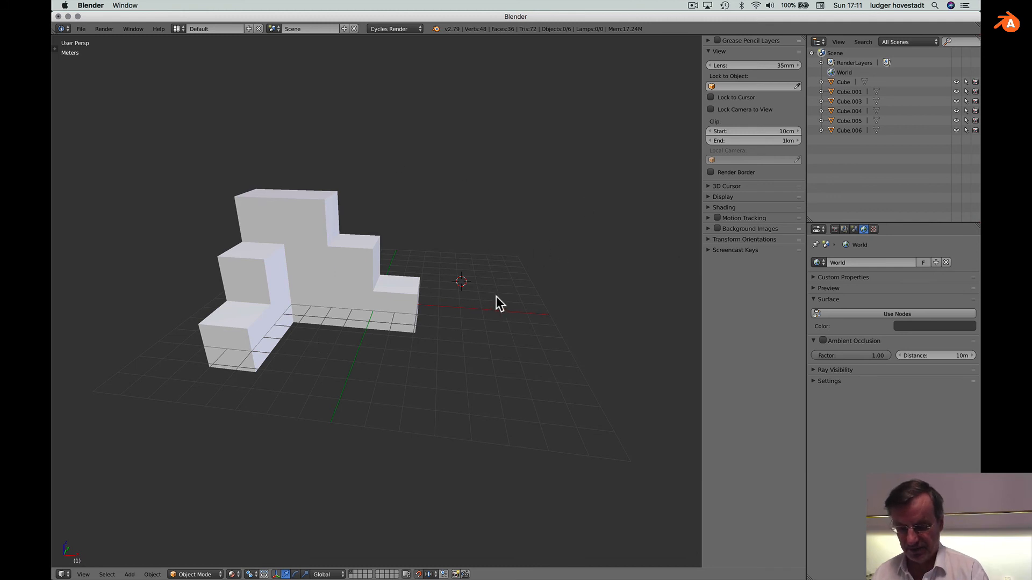
scroll(301, 343, down, 2)
scroll(302, 343, up, 4)
scroll(302, 343, down, 2)
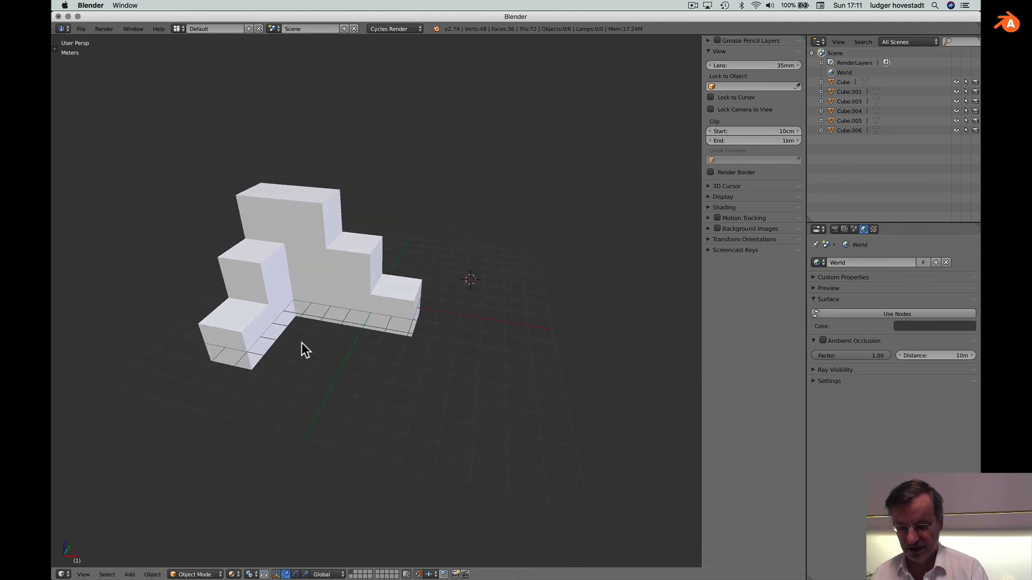
key(super+a)
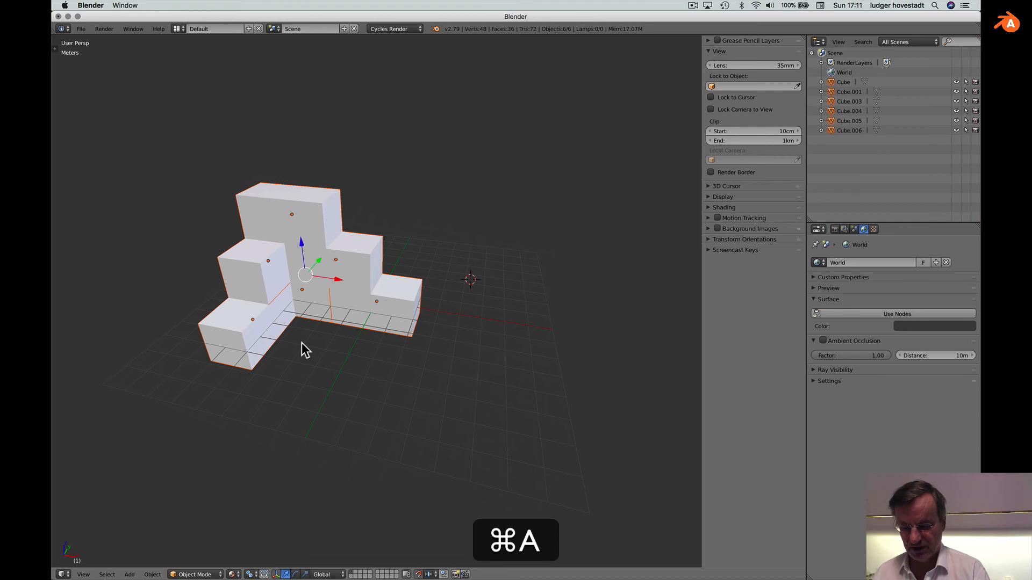
scroll(301, 222, up, 2)
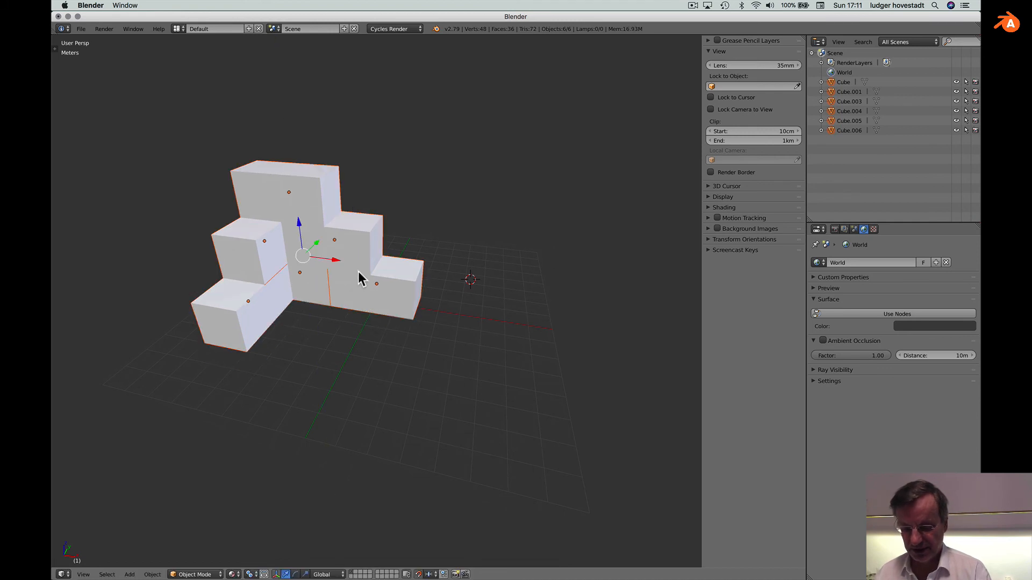
key(shift+a)
click(395, 279)
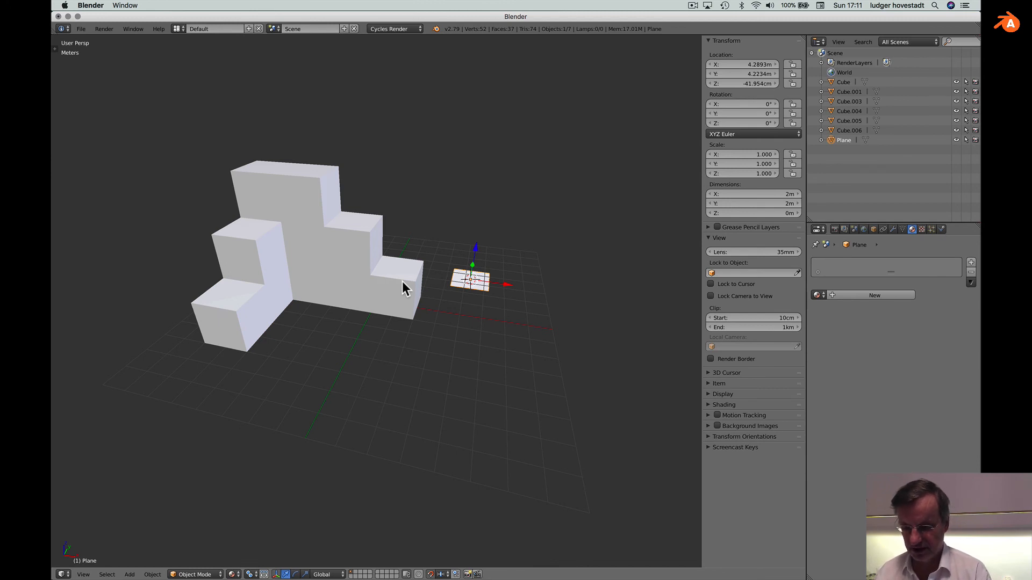
key(super+z)
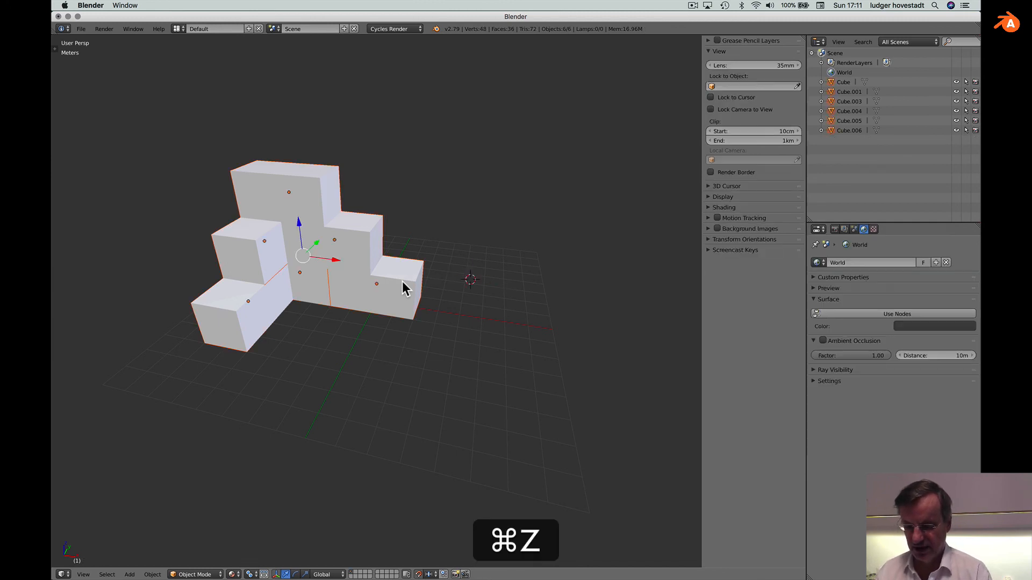
- Deselect the blocks, snap the 3D cursor to the center, and add a plane mesh there
key(a)
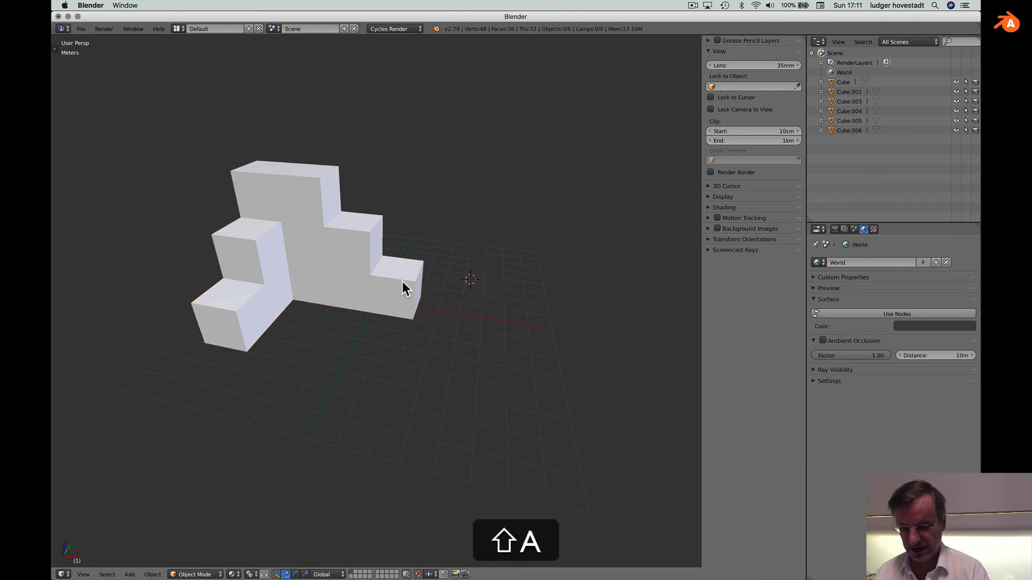
key(shift+s)
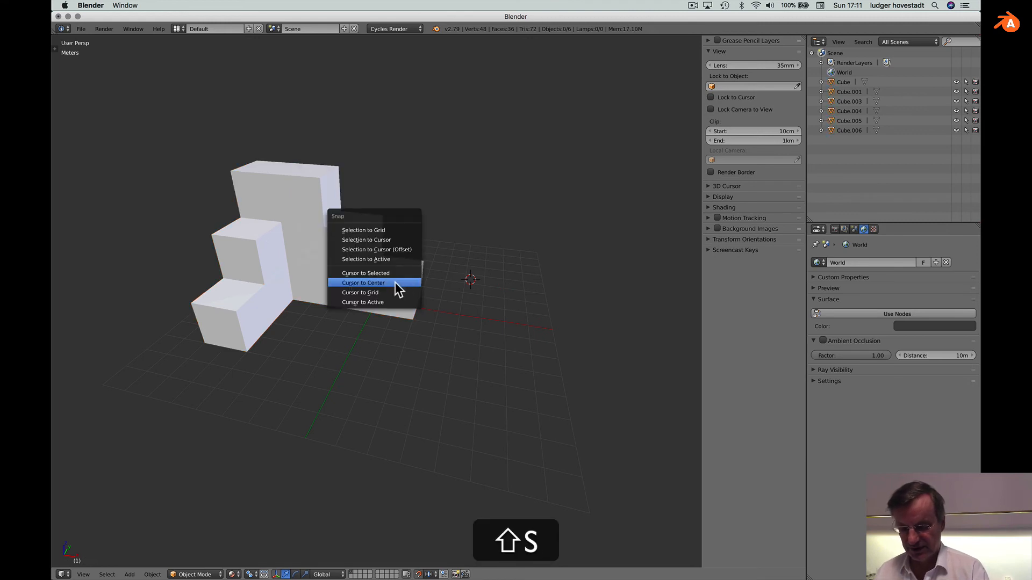
click(395, 282)
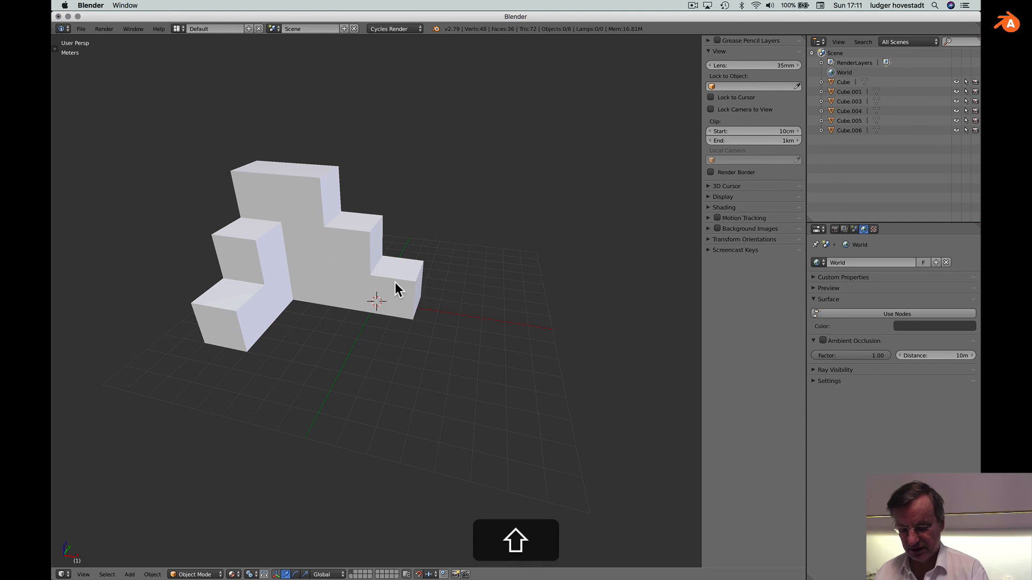
key(shift+a)
click(420, 284)
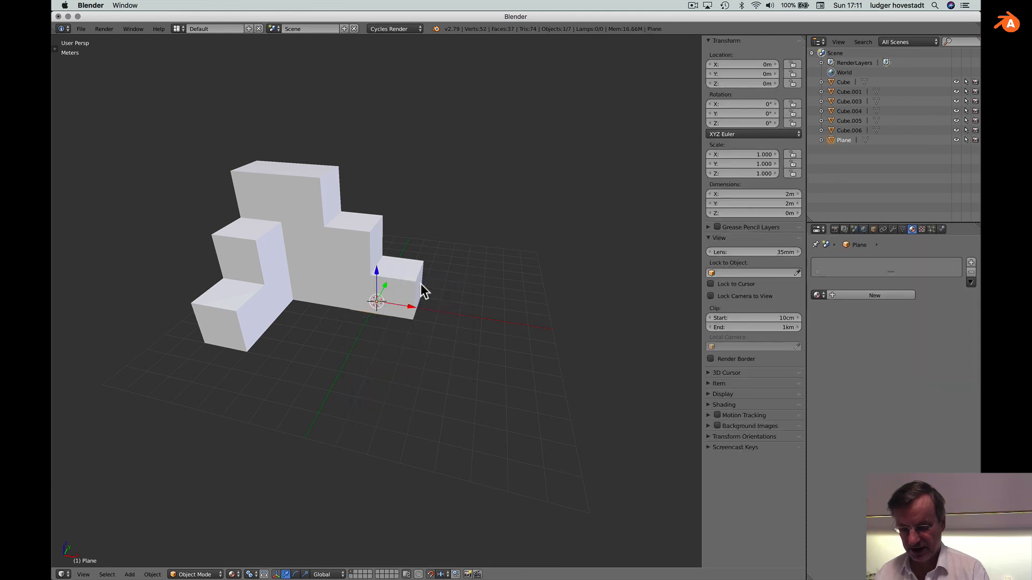
- Scale the ground plane by a factor of 6 and again by a factor of 2
text(s6)
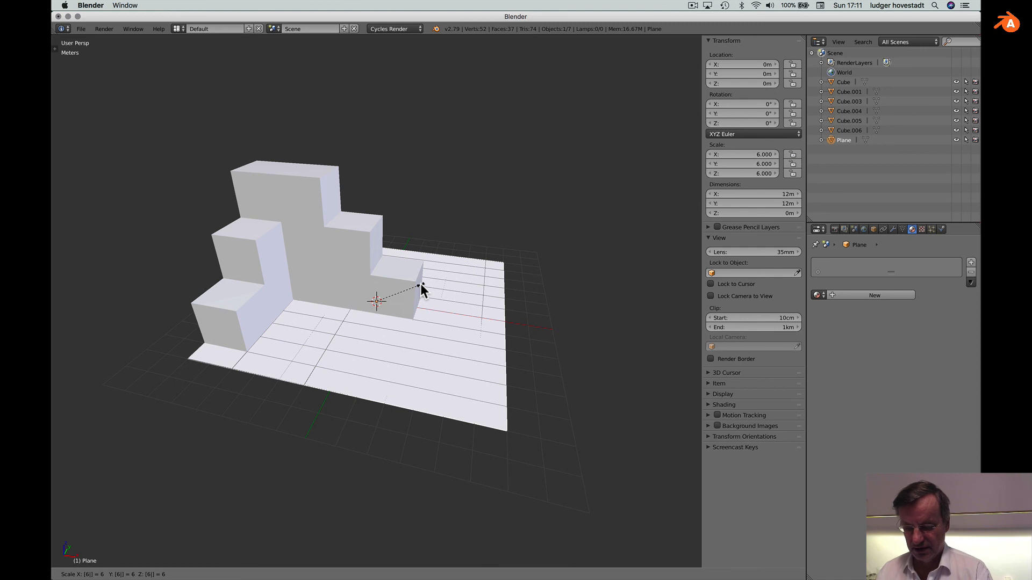
key(Return)
text(s)
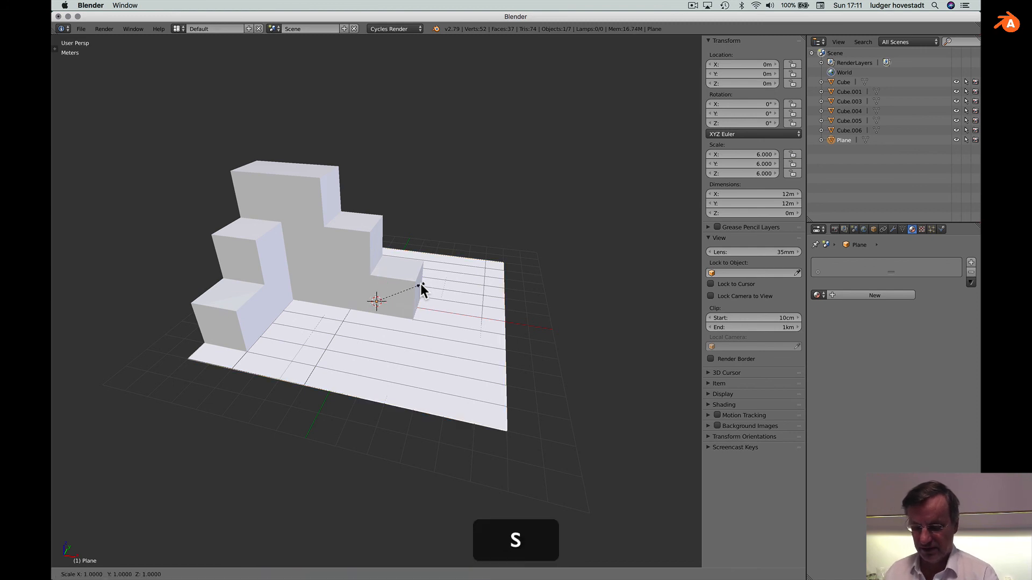
text(2)
key(Return)
scroll(420, 284, right, 5)
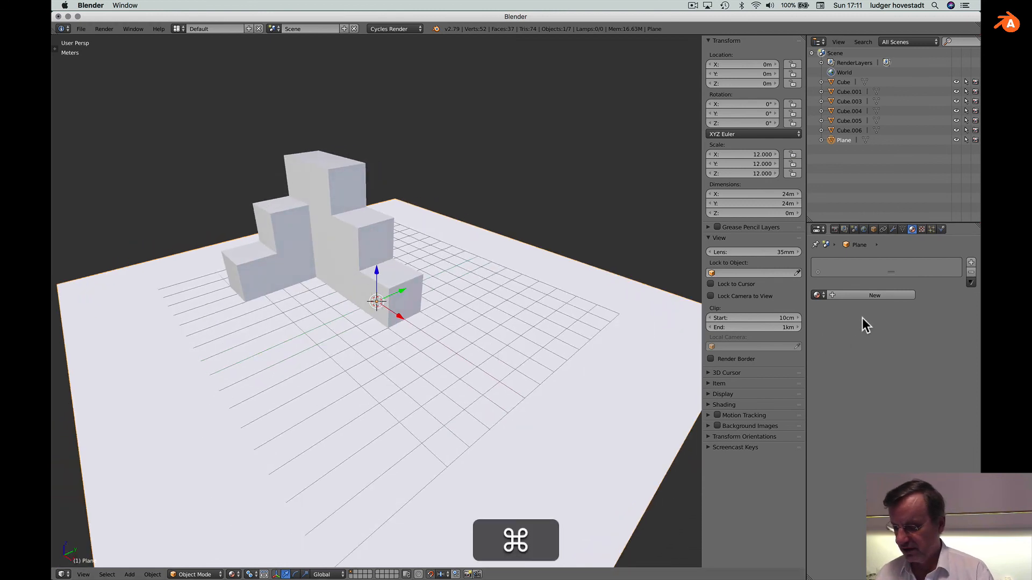
- Give the ground plane a new material with a Principled BSDF surface
click(857, 296)
click(906, 346)
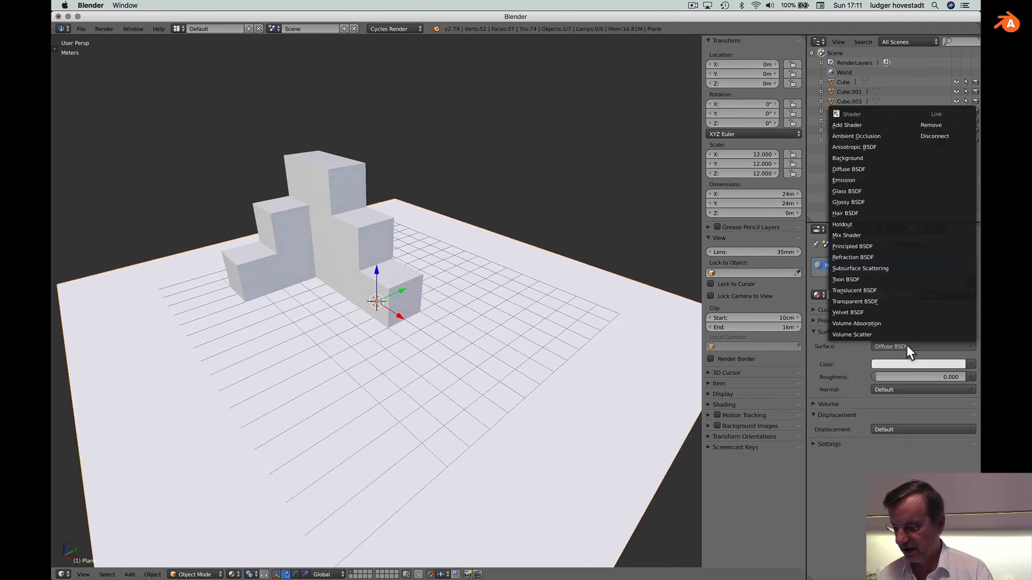
click(900, 246)
- Set the plane material's base color to a pale green with H 0.364, S 0.191 and V 0.780
click(921, 377)
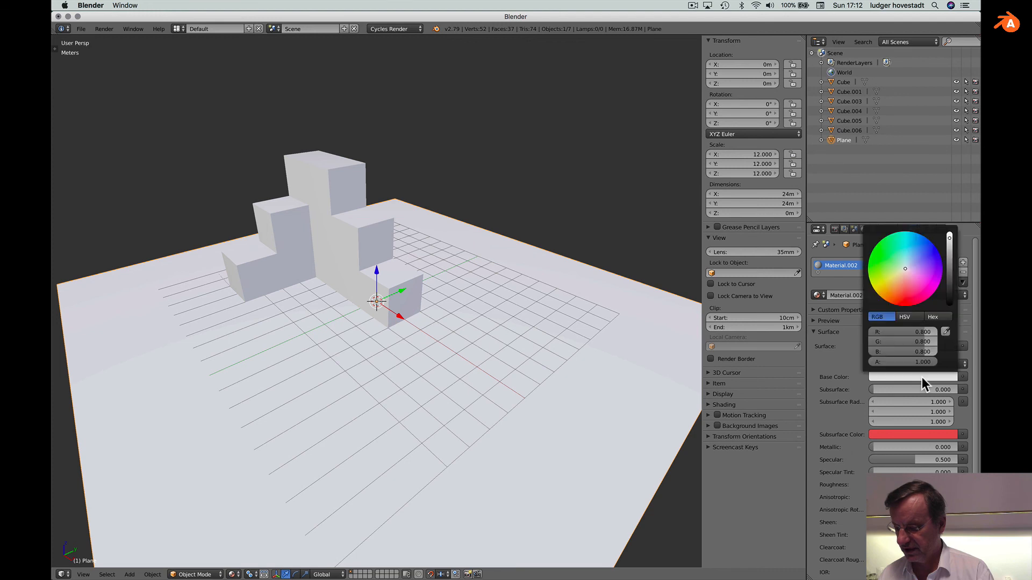
click(906, 285)
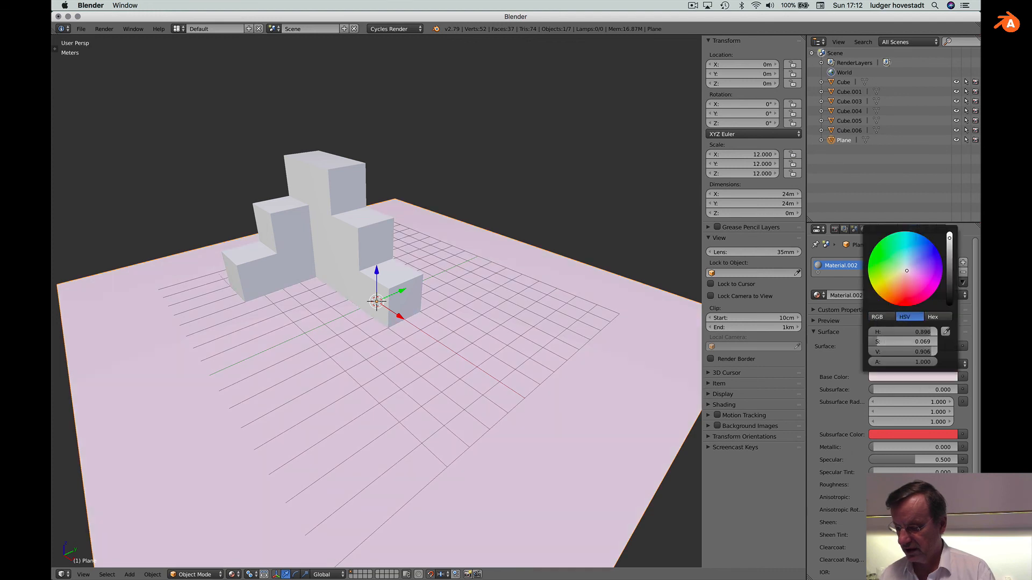
click(880, 248)
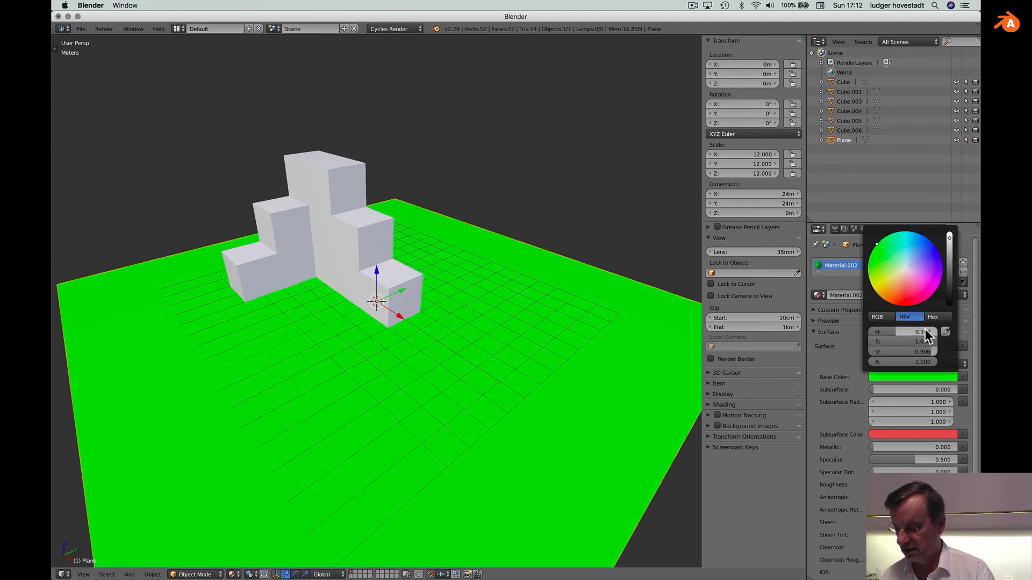
mouse_move(932, 341)
mouse_down()
mouse_move(867, 341)
mouse_move(921, 352)
mouse_up()
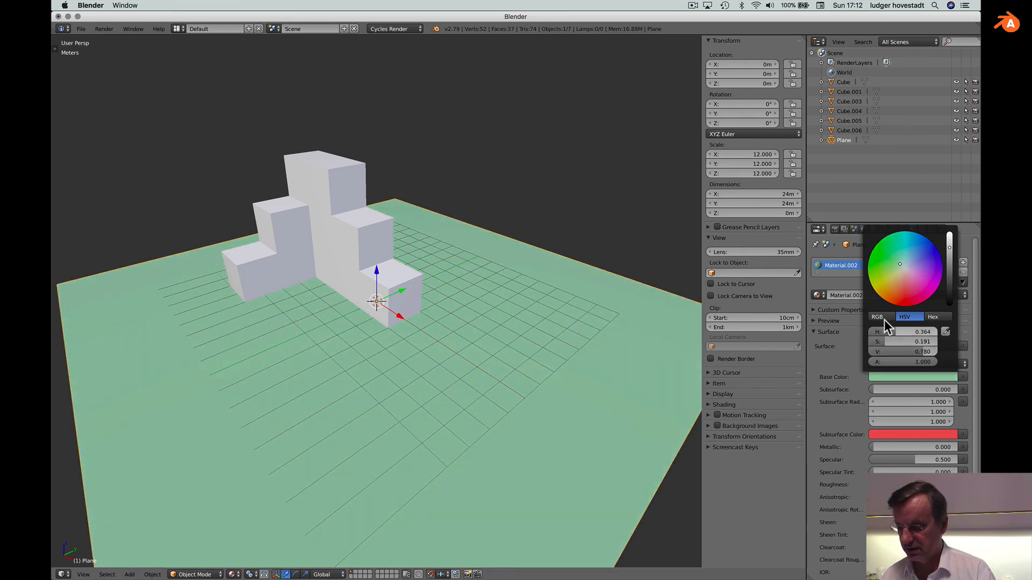
click(447, 394)
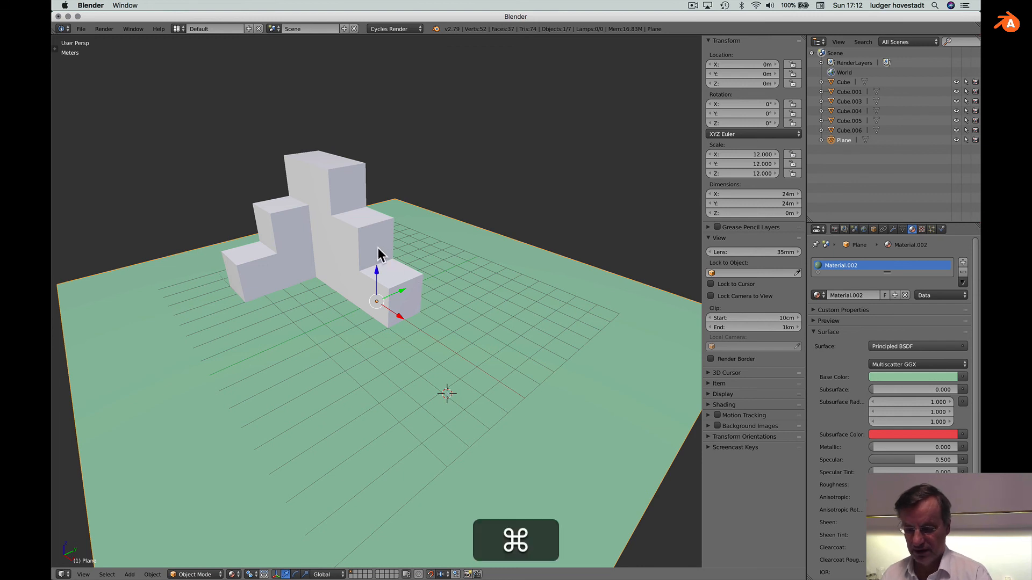
- Select the middle-row block at the positive X end and set its material's Metallic to about 0.207
right_click(379, 250)
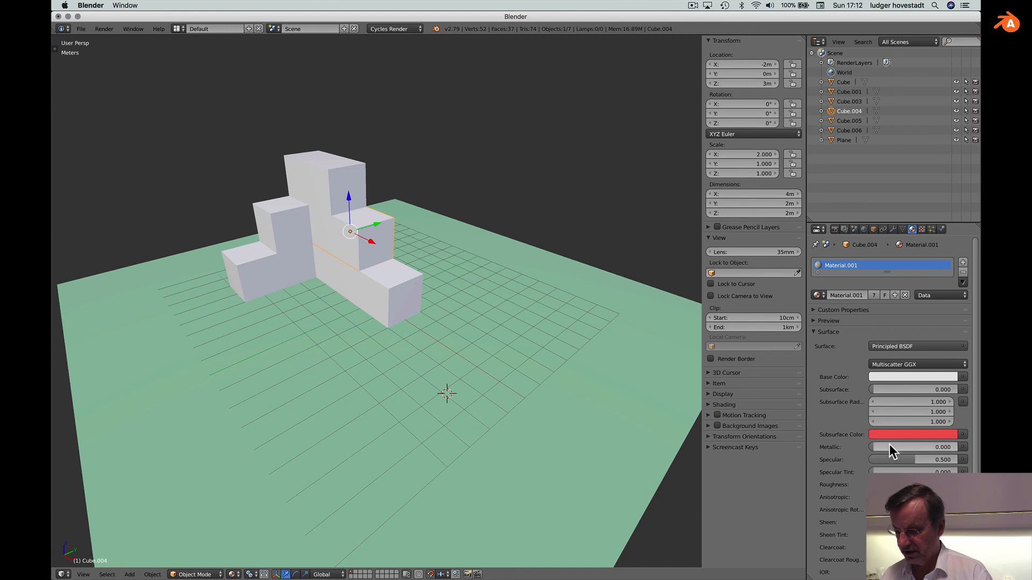
drag(875, 444, 873, 446)
click(565, 445)
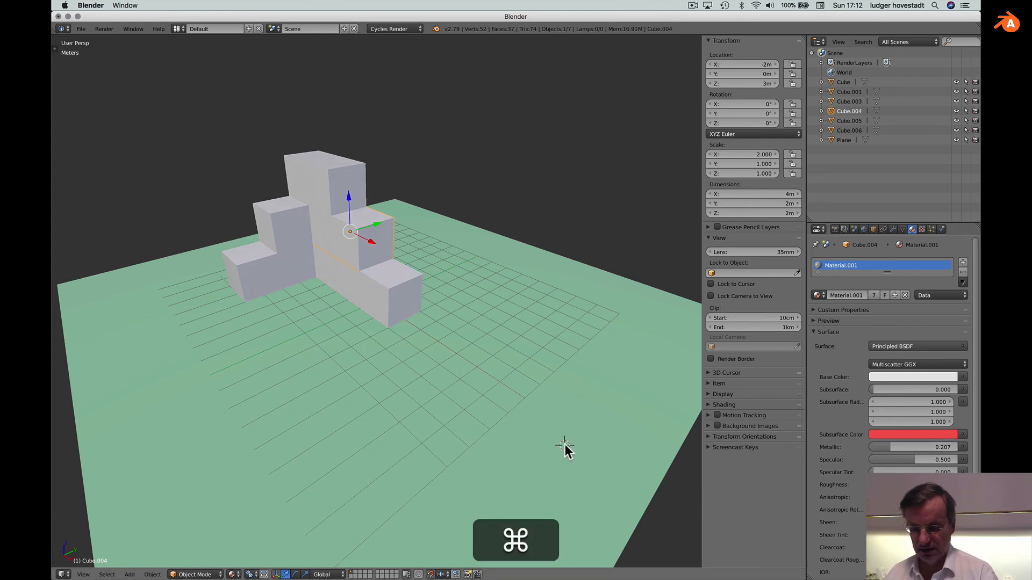
- Add a camera to the scene and align it to the current view
key(shift+a)
mouse_move(283, 281)
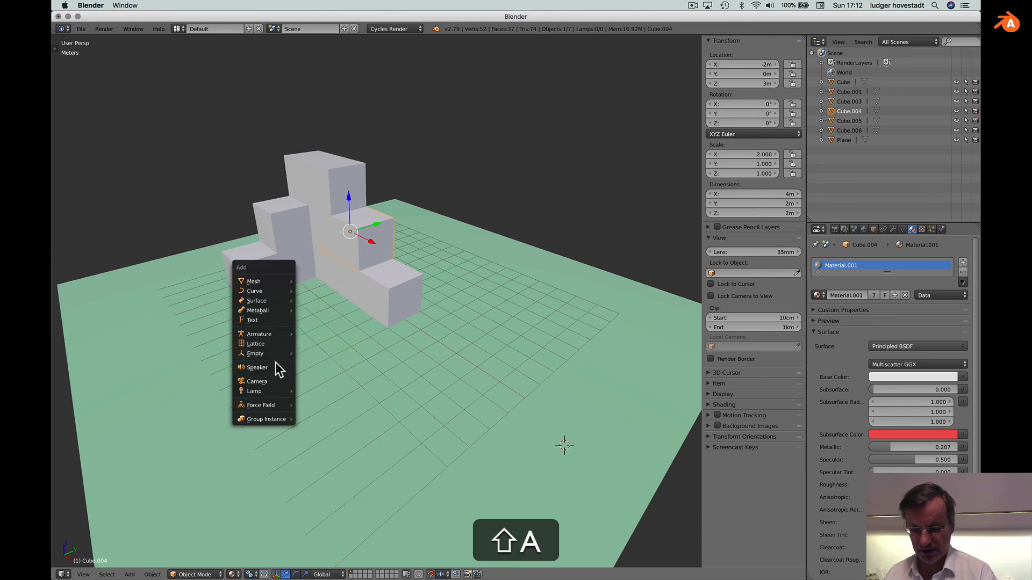
click(275, 381)
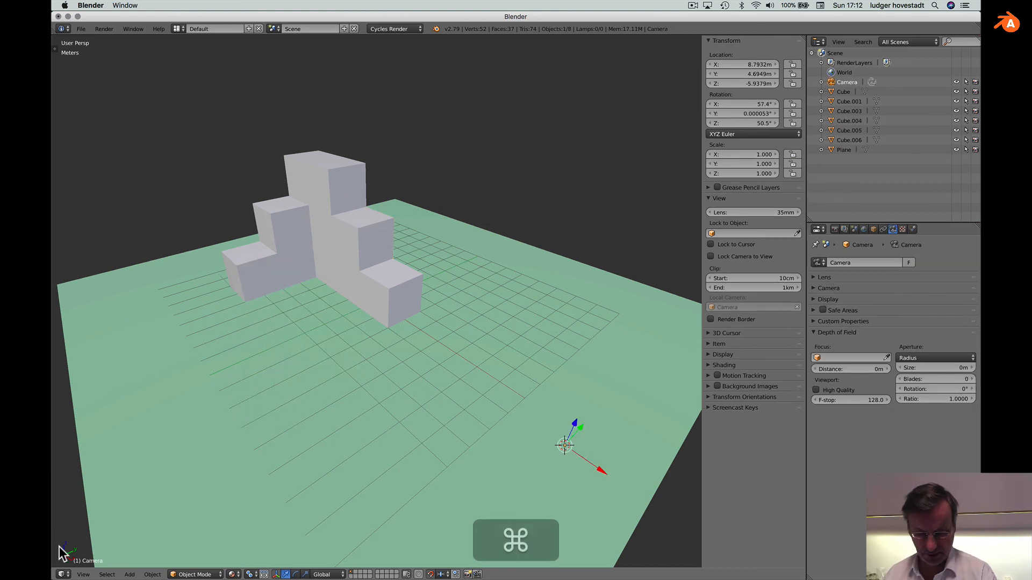
click(83, 575)
mouse_move(126, 437)
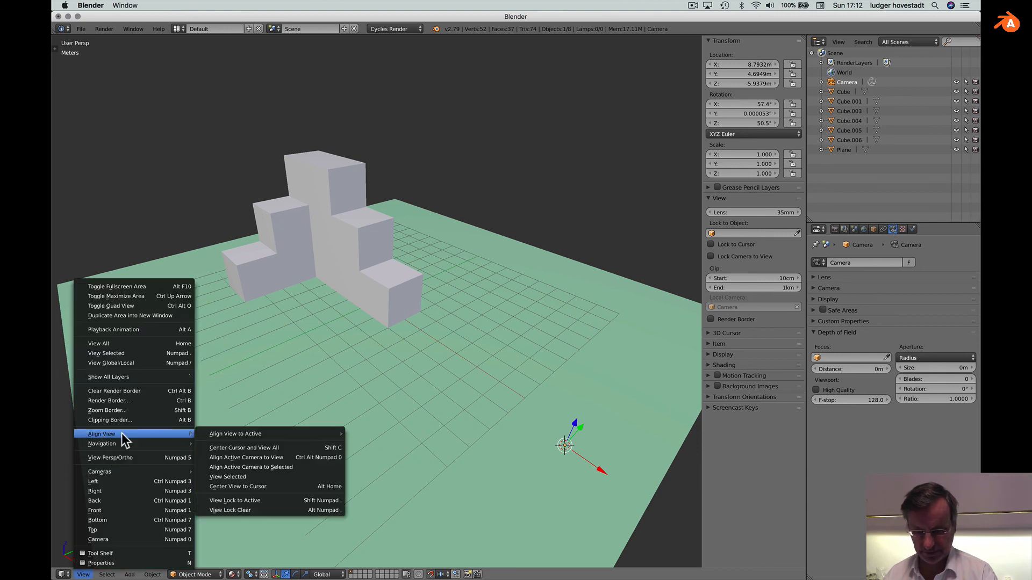
click(226, 458)
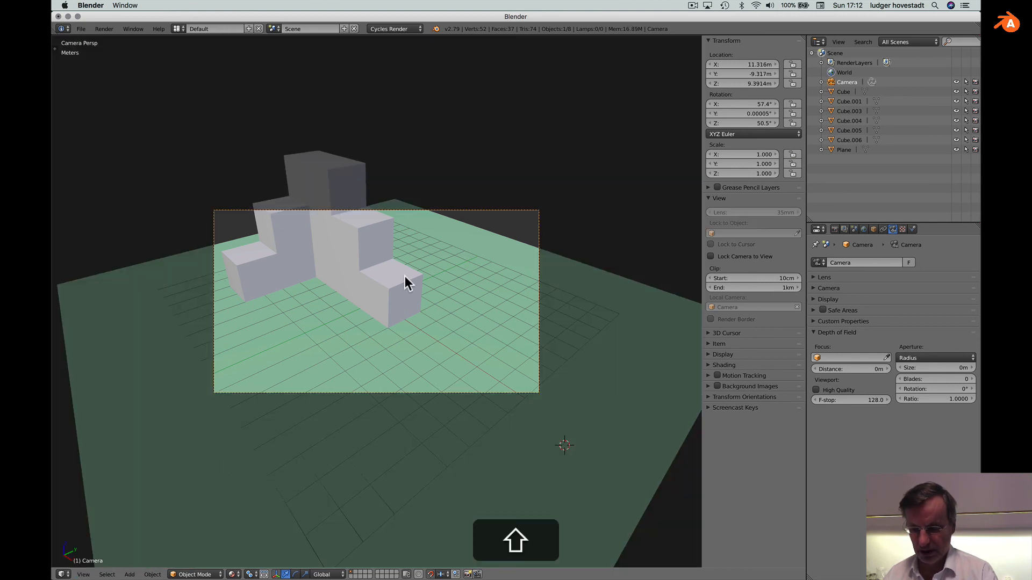
- Lock the camera to the view and reframe it so the whole block wall fits inside the camera frame
shift+middle_drag(405, 277, 409, 287)
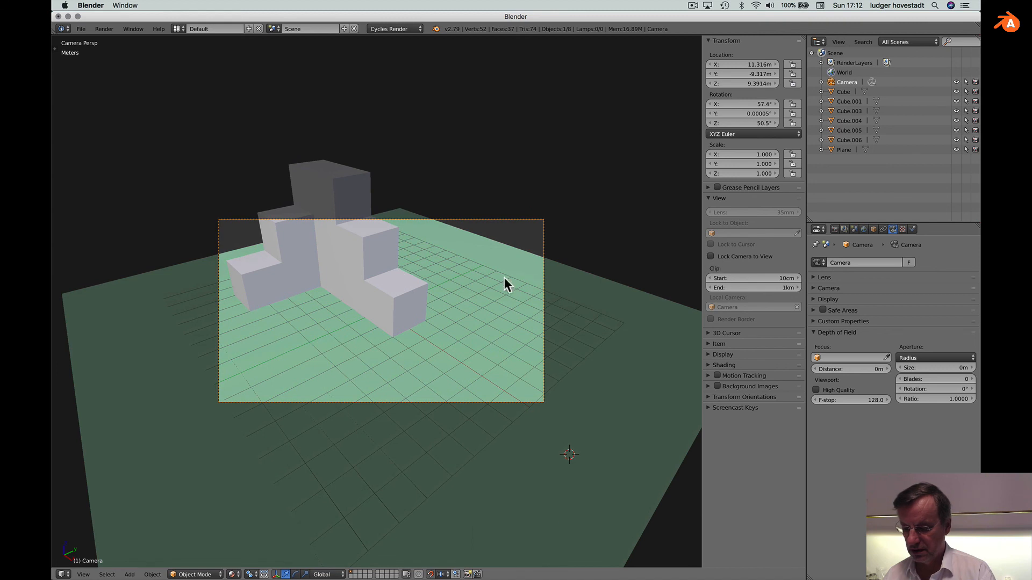
click(710, 255)
shift+scroll(376, 264, up, 3)
shift+scroll(376, 263, left, 3)
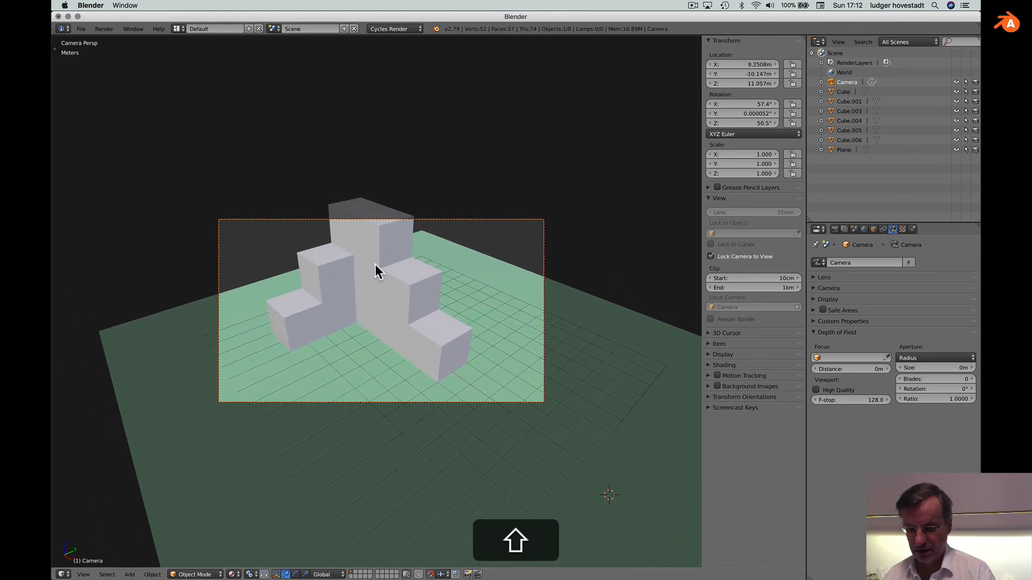
shift+scroll(375, 264, up, 4)
shift+scroll(375, 264, down, 4)
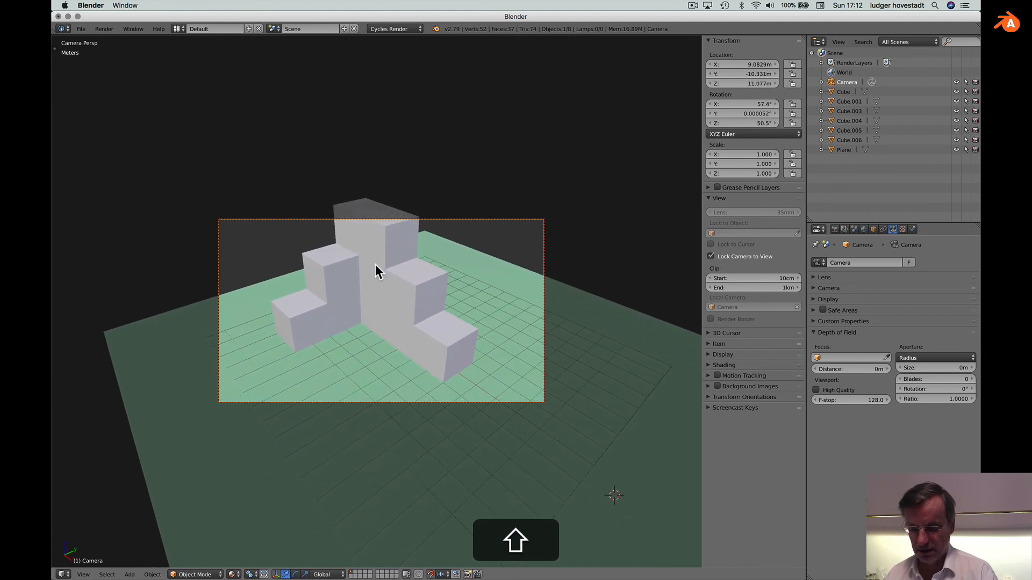
scroll(375, 264, down, 4)
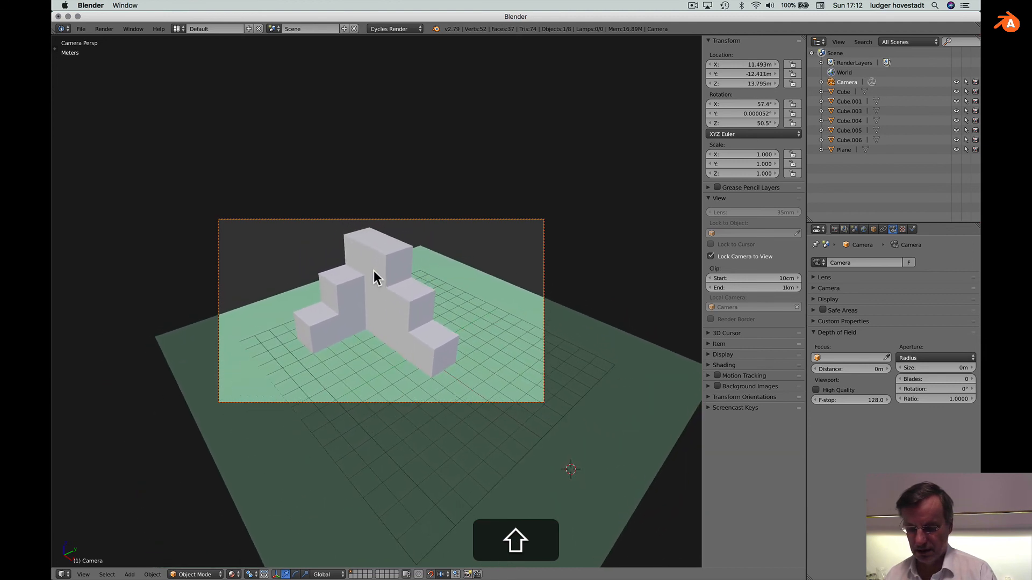
- Add a Sun lamp and set its rotation to 45° about Y and 45° about Z
key(shift+a)
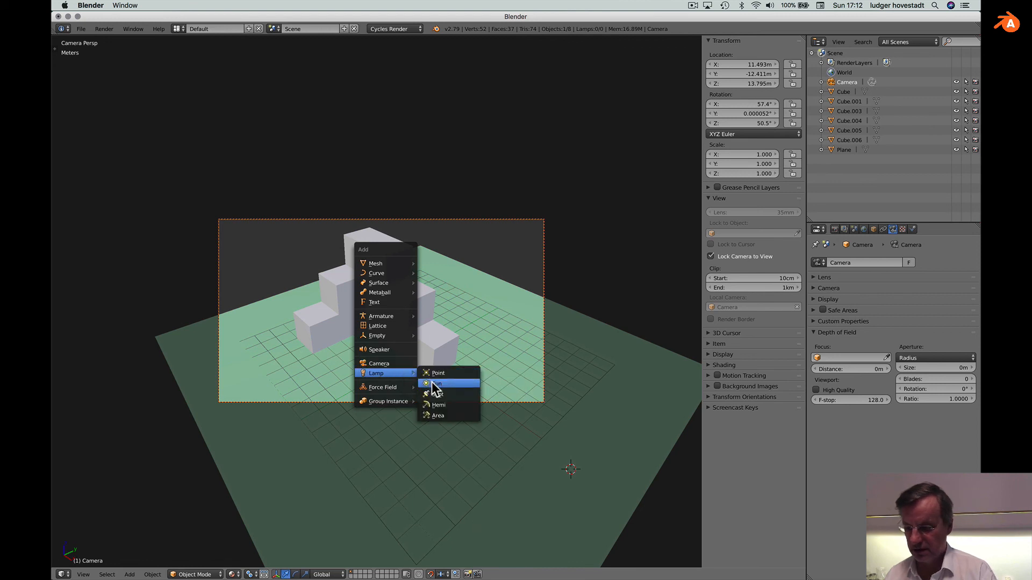
click(431, 383)
click(767, 113)
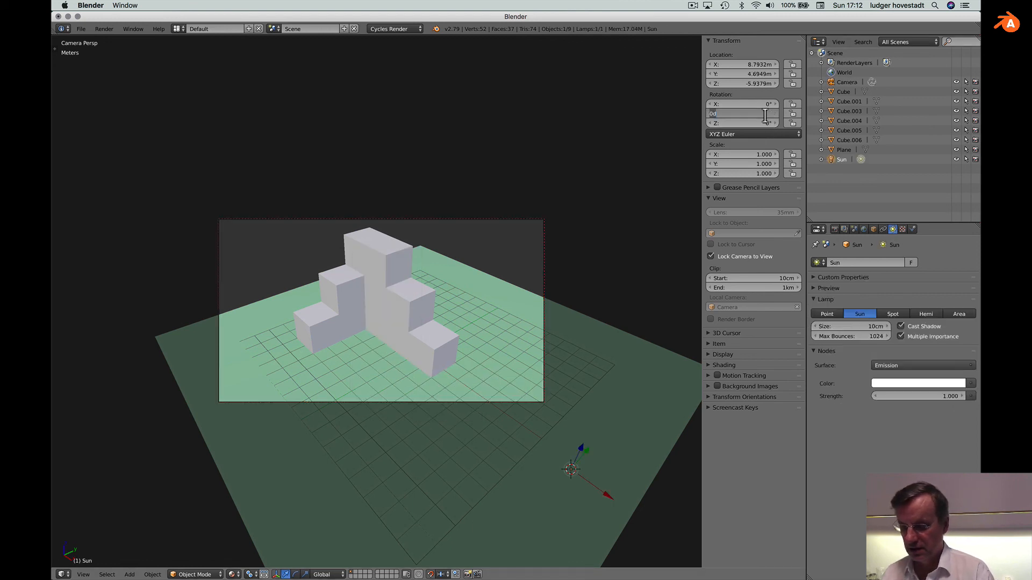
text(45)
key(Return)
key(Tab)
key(Return)
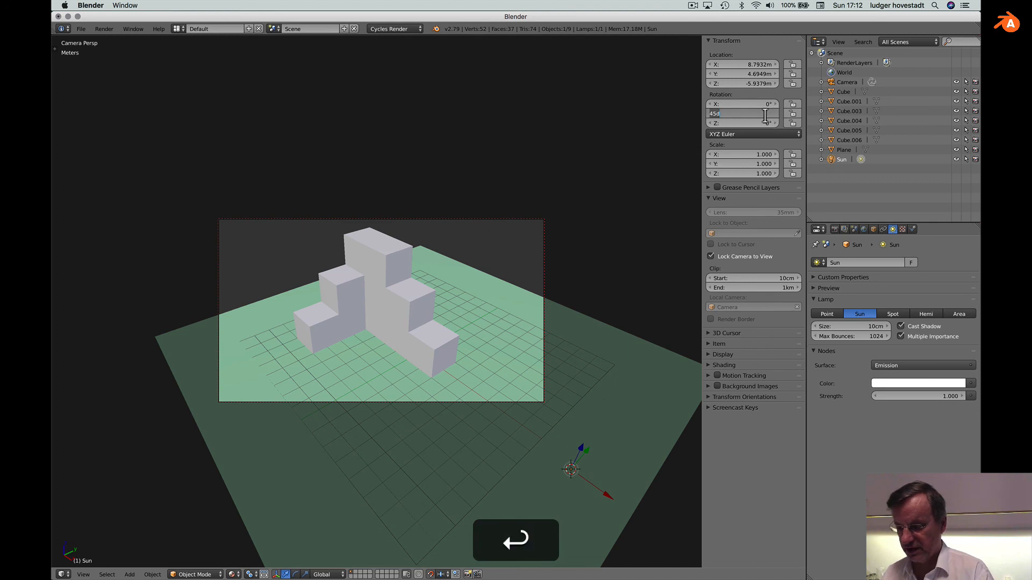
click(767, 124)
text(45)
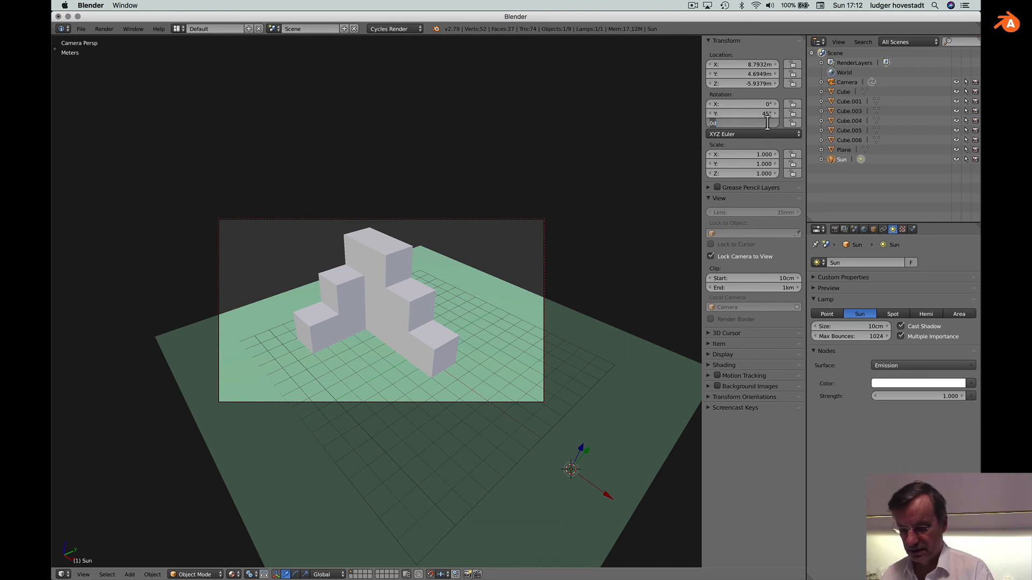
key(Return)
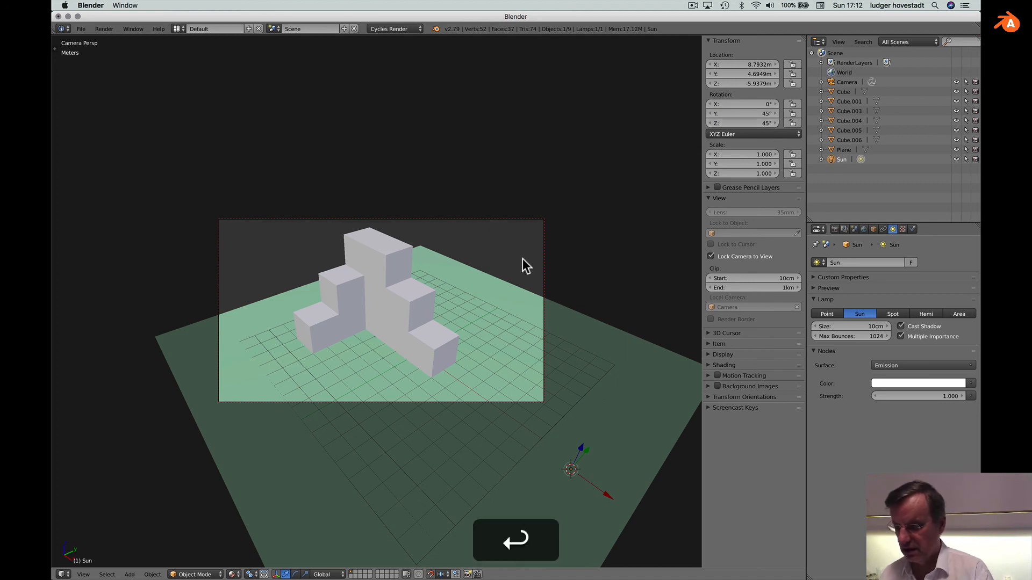
- Set the Sun lamp's emission strength to 3
click(940, 396)
text(3)
key(Return)
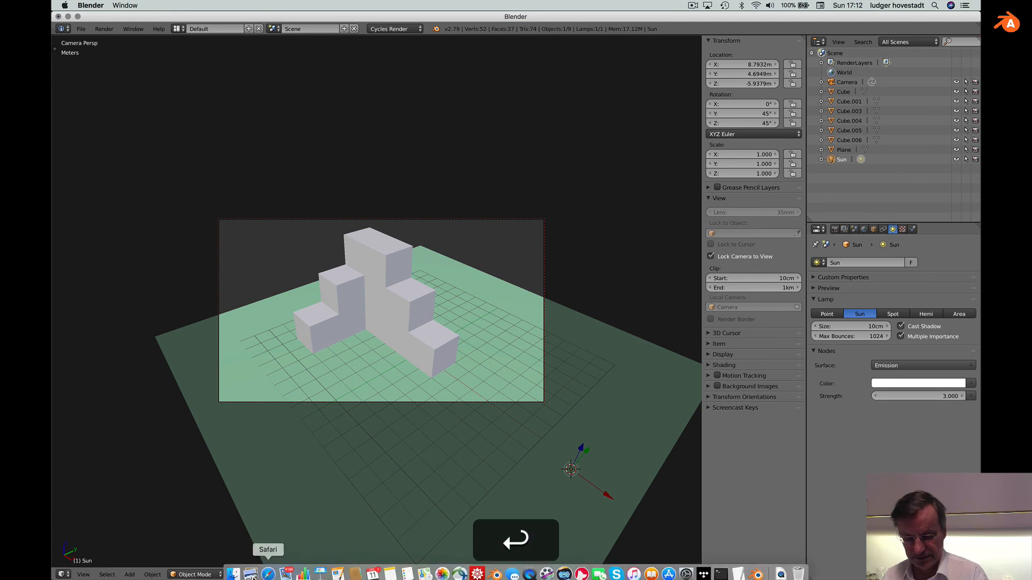
- Switch the viewport to Rendered shading, unlock the camera from the view, and enlarge the camera frame in the viewport
click(232, 575)
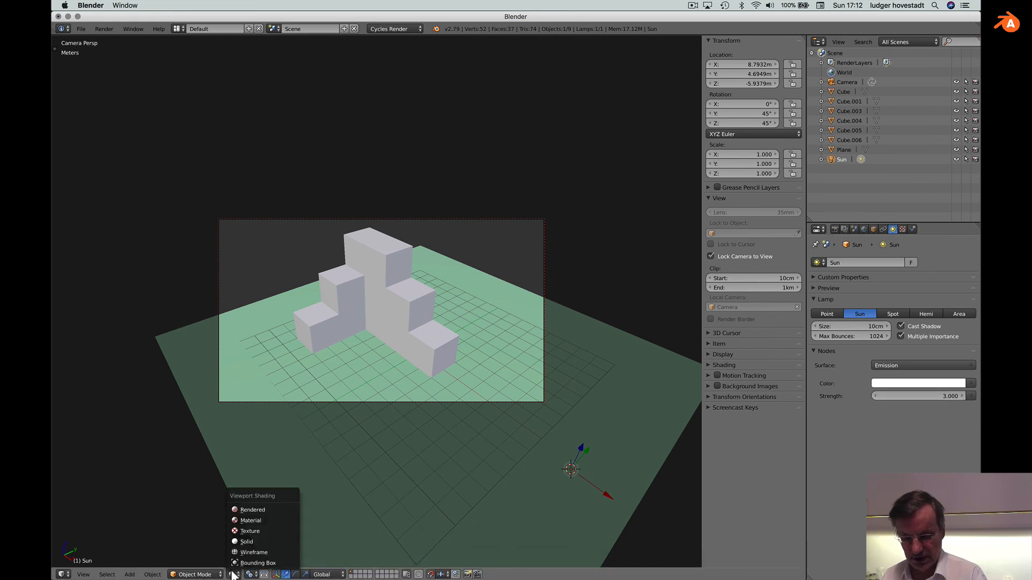
click(238, 510)
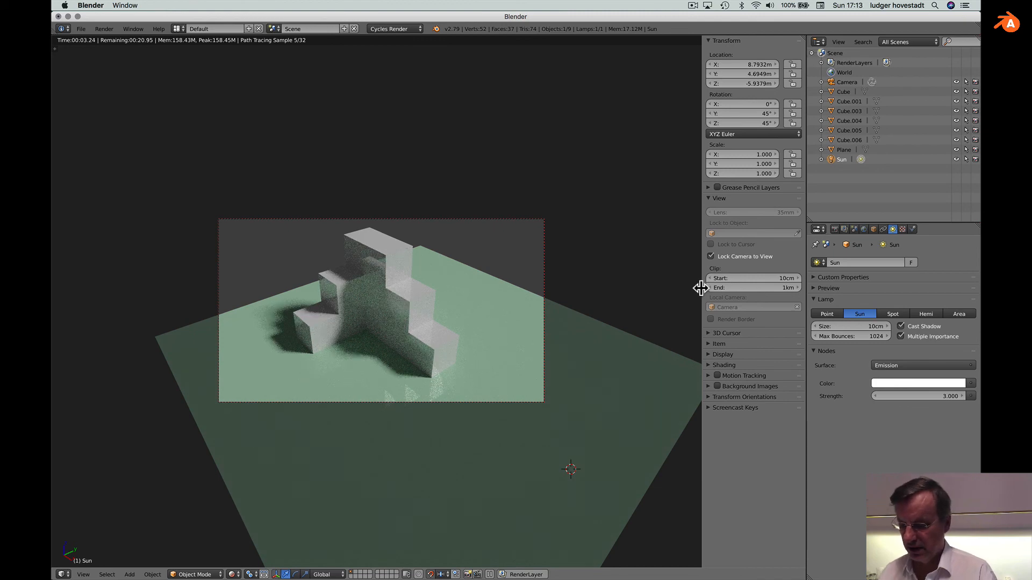
click(711, 256)
scroll(457, 297, up, 2)
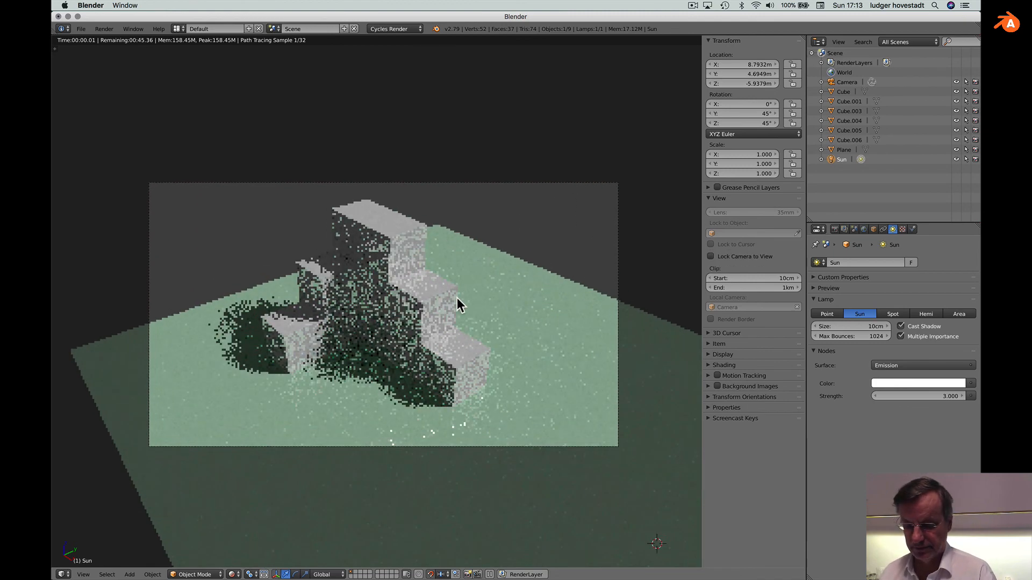
scroll(457, 298, up, 2)
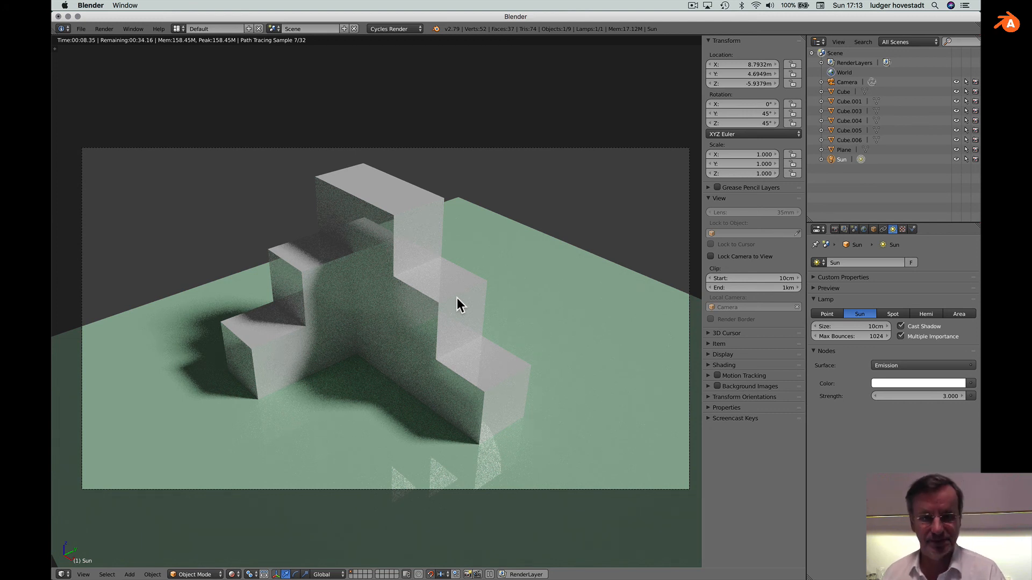
key(shift+super)
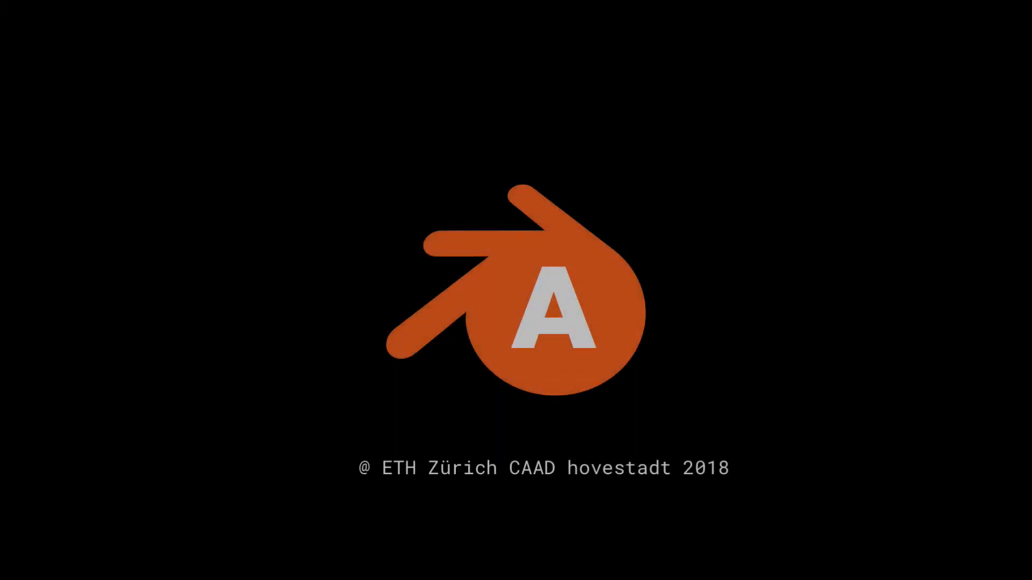